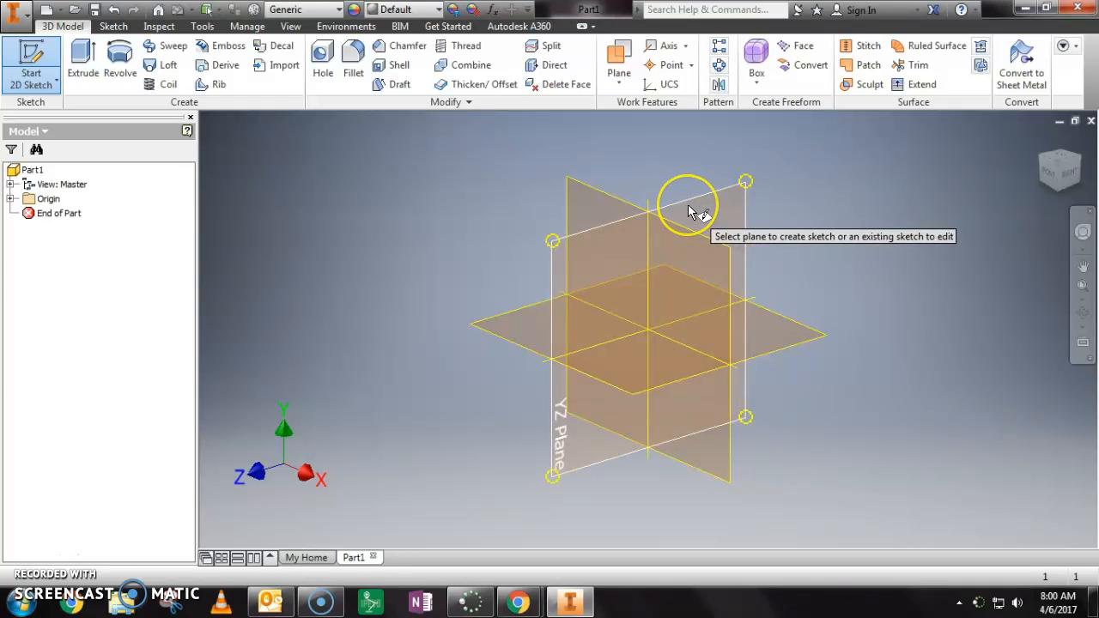
Step: Start a sketch on the YZ plane and draw a 15 in line along the horizontal axis
{"action": "left_click", "coordinate": [687, 204]}
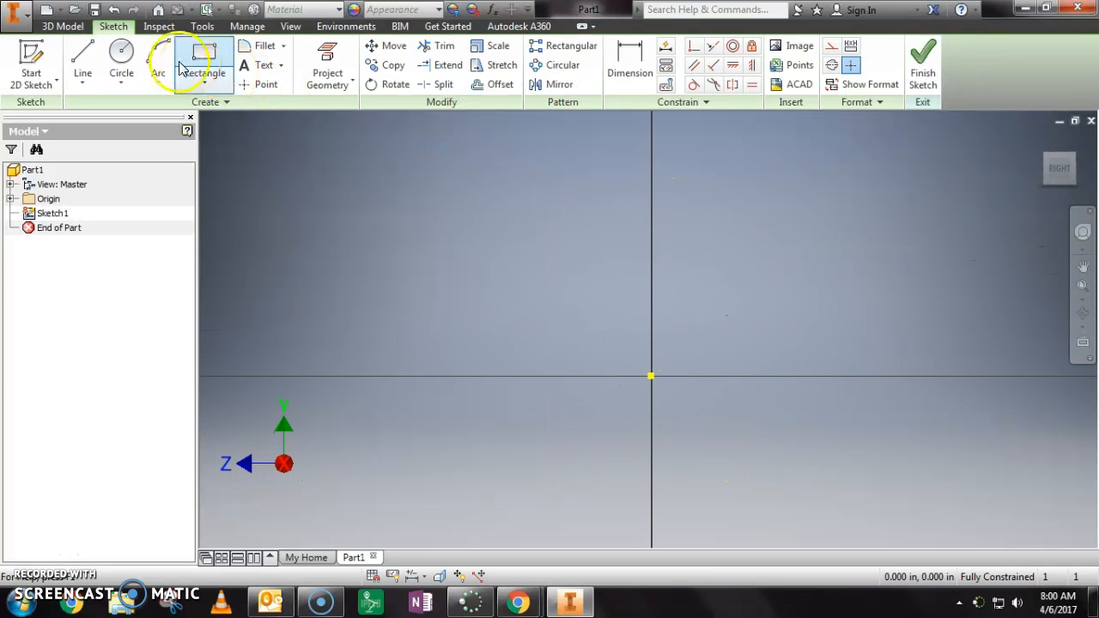
{"action": "left_click", "coordinate": [89, 57]}
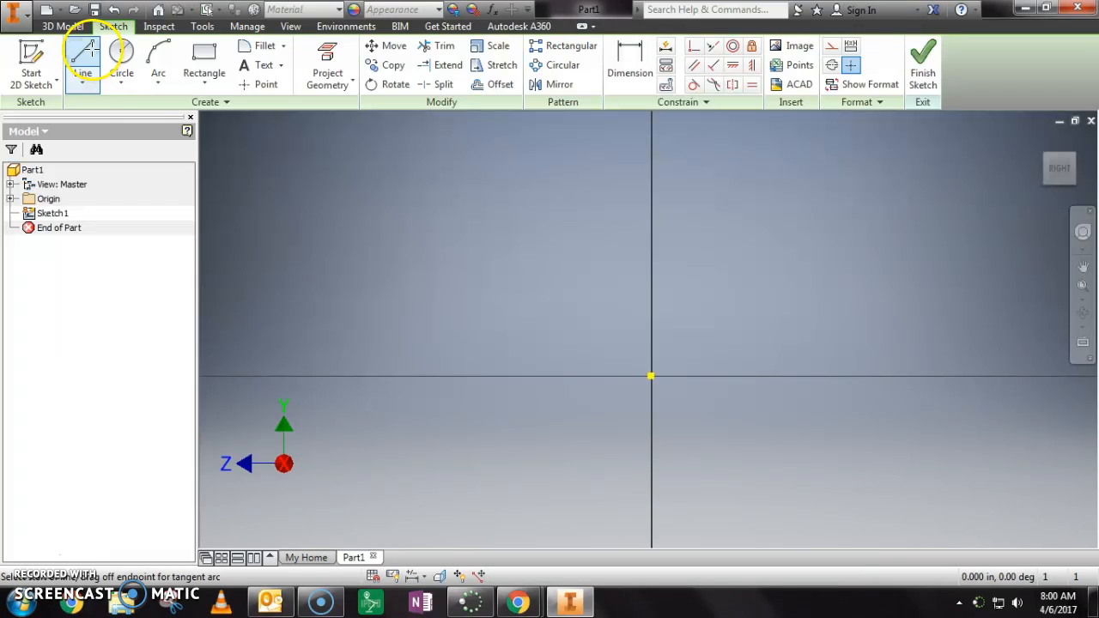
{"action": "left_click", "coordinate": [463, 374]}
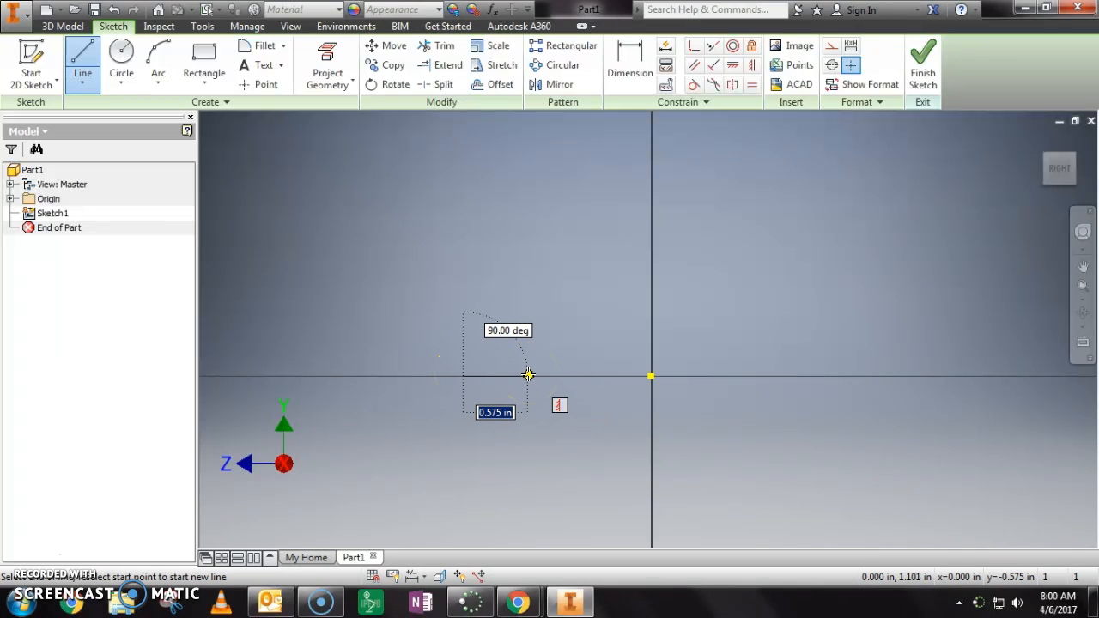
{"action": "type", "text": "14.42"}
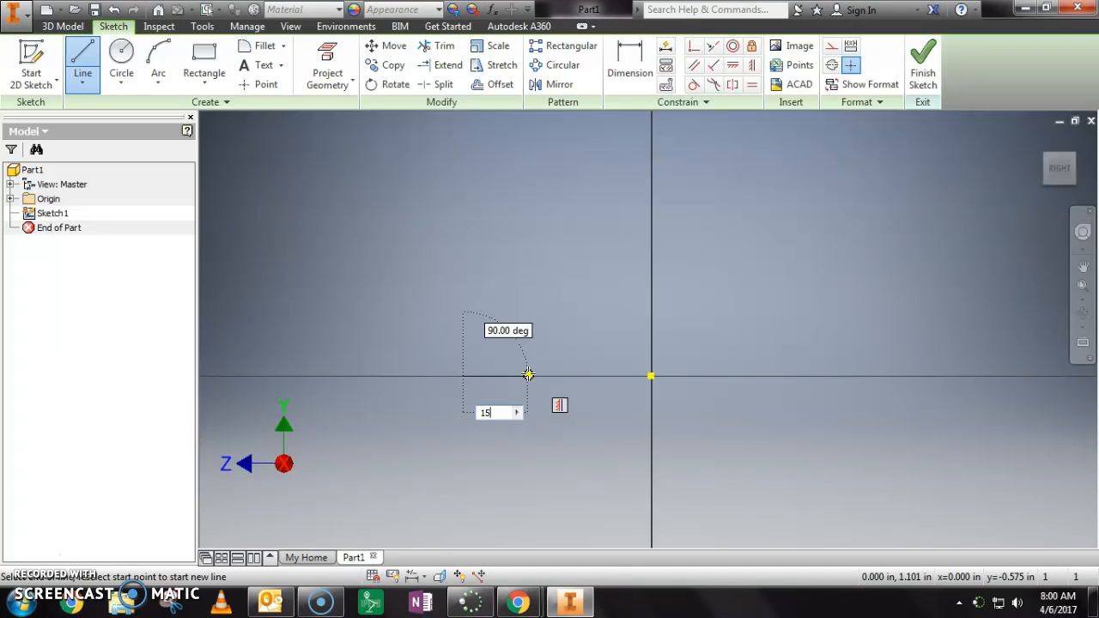
{"action": "type", "text": "5"}
{"action": "key", "text": "Return"}
Step: Draw a 14 in line straight up from the base line's right end, followed by a 1 in line leftward from its top
{"action": "scroll", "coordinate": [497, 368], "scroll_direction": "up", "scroll_amount": 6}
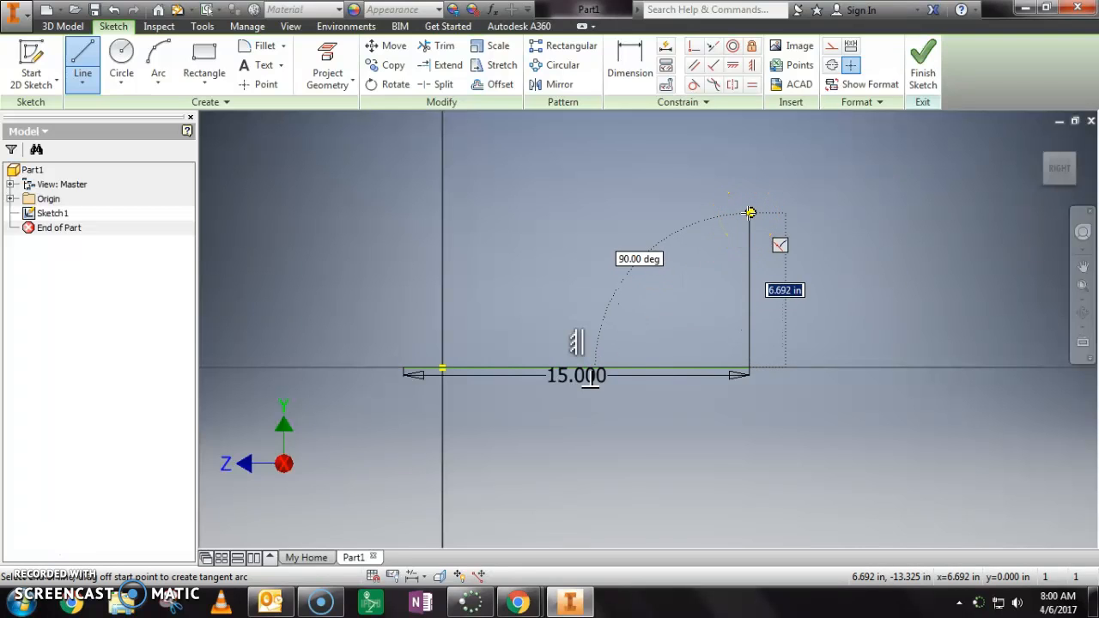
{"action": "type", "text": "14"}
{"action": "key", "text": "Return"}
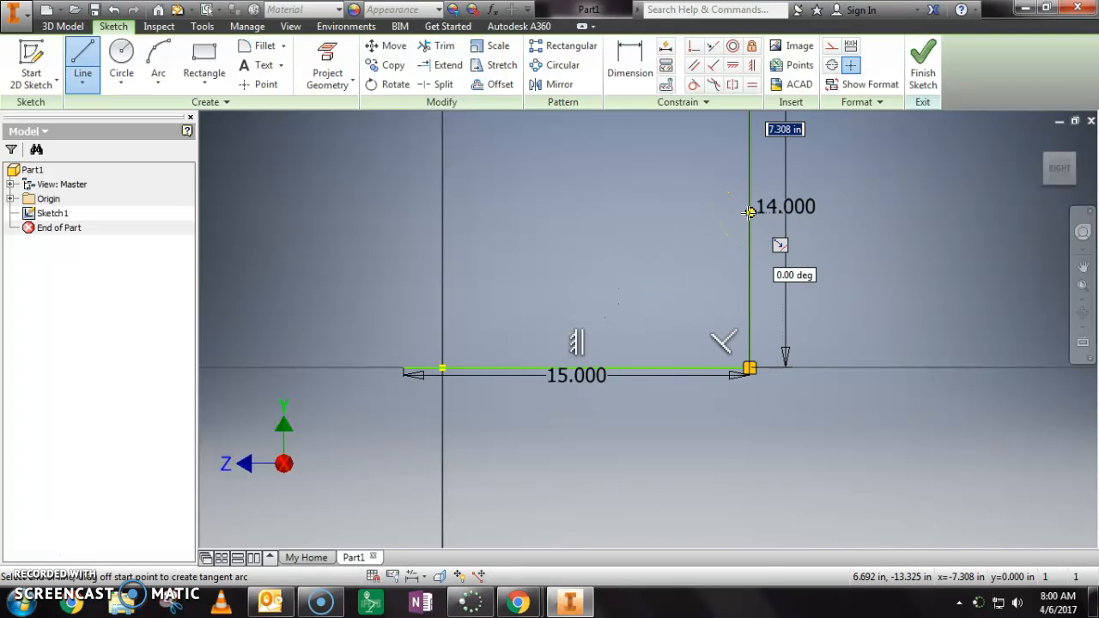
{"action": "scroll", "coordinate": [704, 510], "scroll_direction": "up", "scroll_amount": 5}
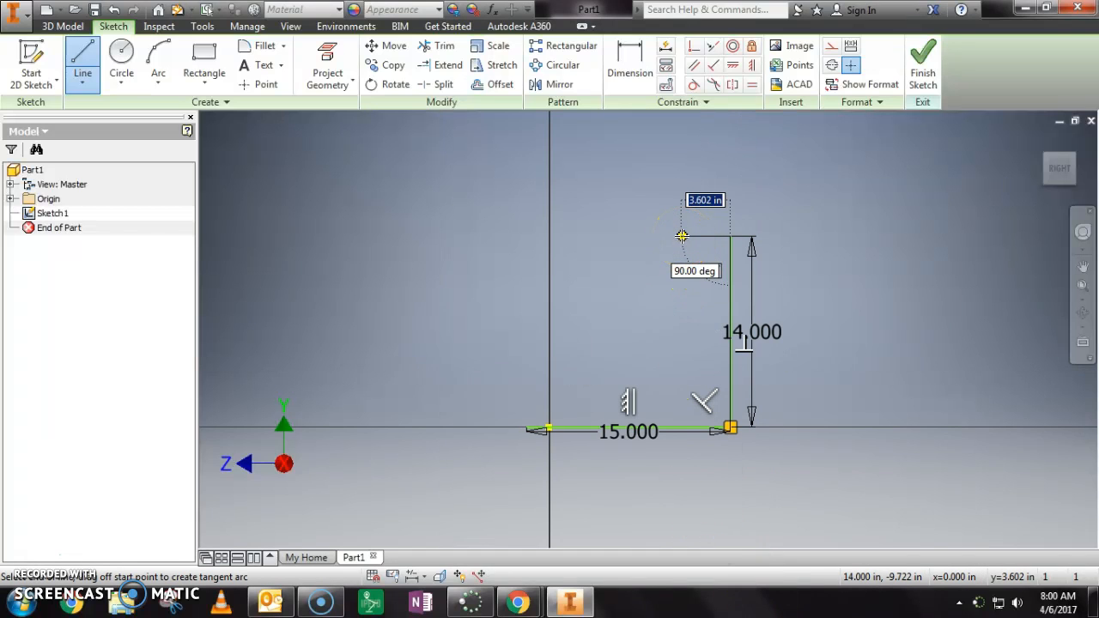
{"action": "type", "text": "1"}
{"action": "key", "text": "Return"}
Step: Draw a 13 in line down from the 1 in line's end, parallel to the 14 in line
{"action": "left_click_drag", "start_coordinate": [738, 292], "coordinate": [716, 343]}
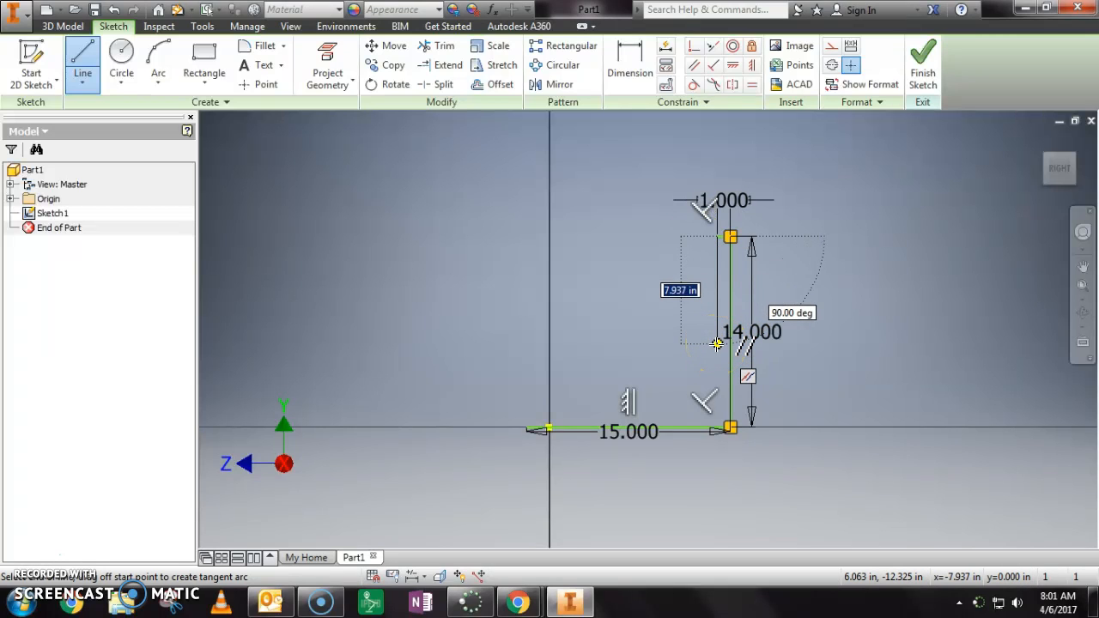
{"action": "mouse_move", "coordinate": [717, 343]}
{"action": "left_mouse_down"}
{"action": "mouse_move", "coordinate": [729, 429]}
{"action": "mouse_move", "coordinate": [729, 372]}
{"action": "mouse_move", "coordinate": [709, 355]}
{"action": "mouse_move", "coordinate": [718, 361]}
{"action": "left_mouse_up"}
{"action": "type", "text": "13"}
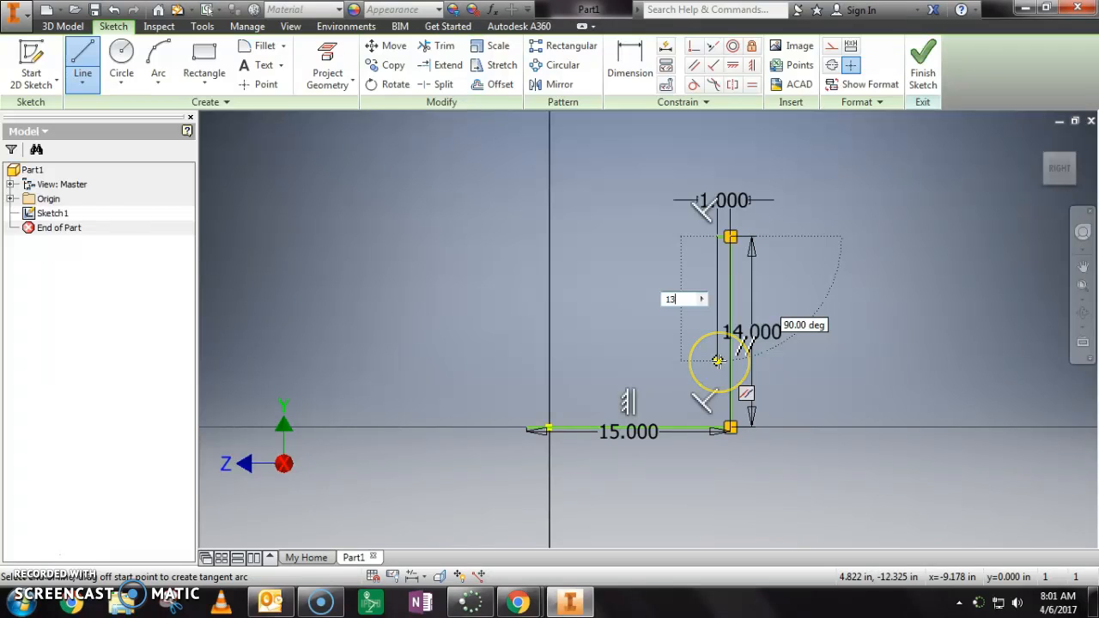
{"action": "key", "text": "Return"}
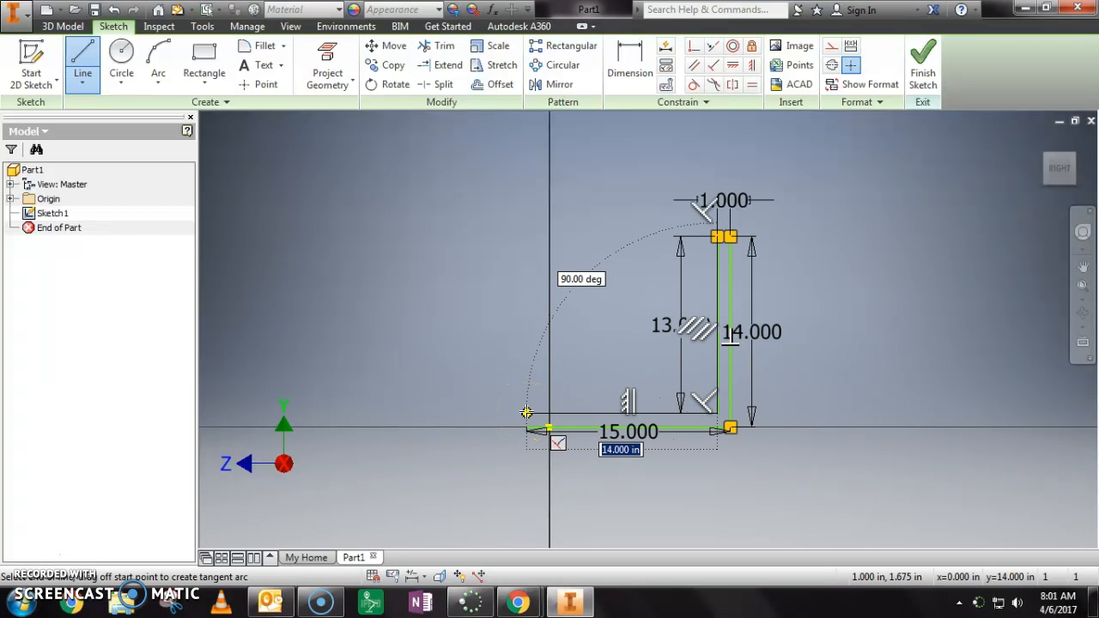
Step: Draw the inner horizontal line about 14 in long, close the L profile at its start point and finish the sketch
{"action": "key", "text": "Return"}
{"action": "left_click", "coordinate": [526, 426]}
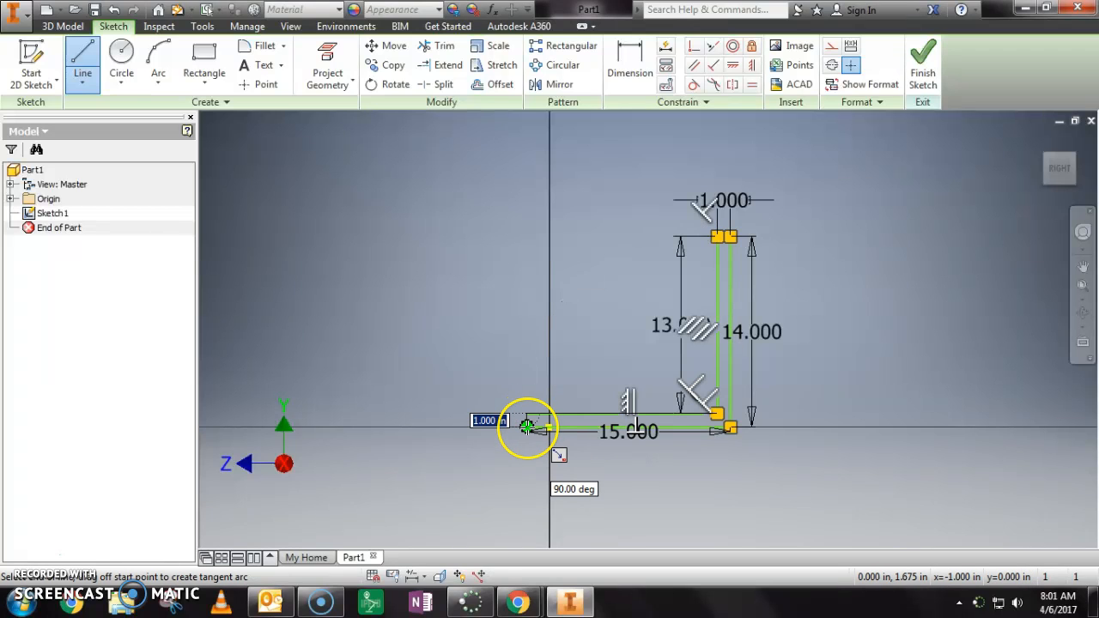
{"action": "scroll", "coordinate": [526, 426], "scroll_direction": "down", "scroll_amount": 6}
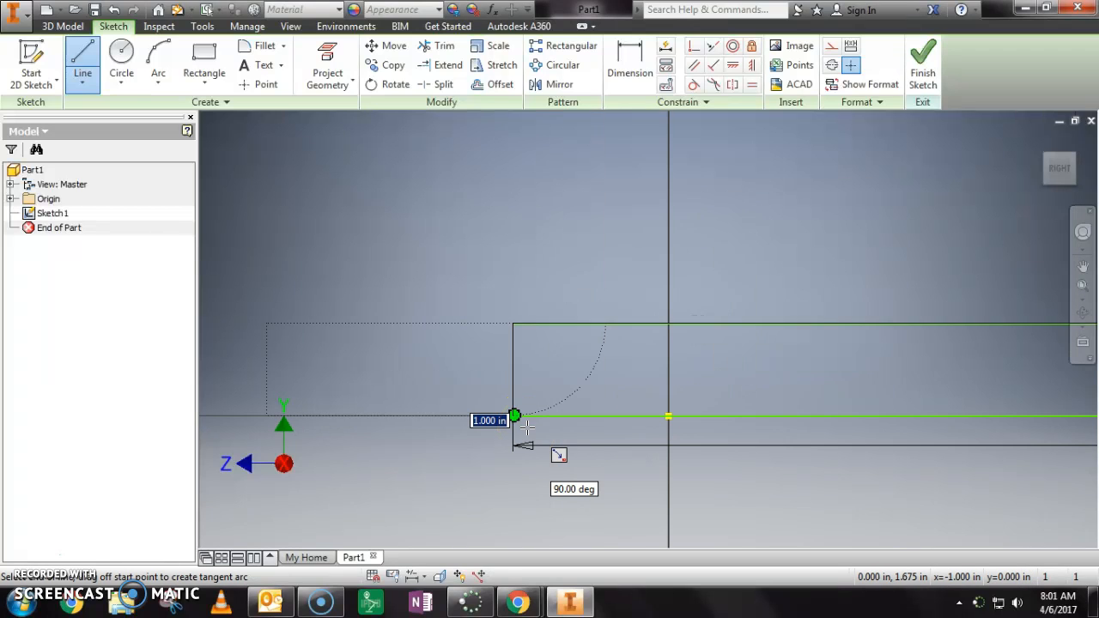
{"action": "key", "text": "Return"}
{"action": "scroll", "coordinate": [520, 469], "scroll_direction": "up", "scroll_amount": 6}
{"action": "left_click", "coordinate": [921, 64]}
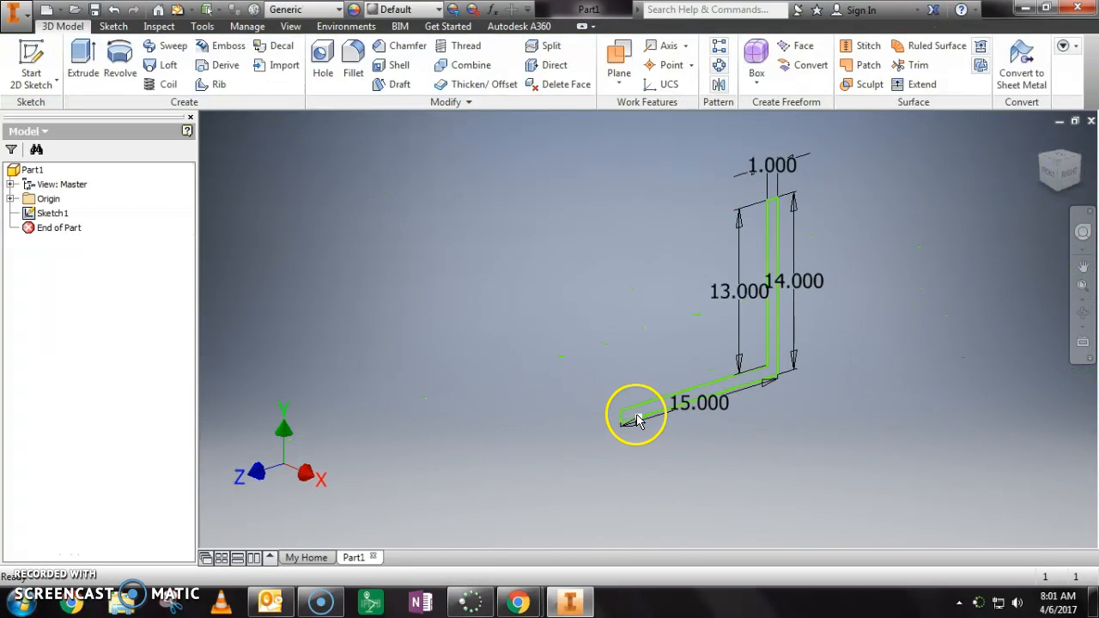
Step: Extrude the L-shaped profile by a distance of 16 in
{"action": "left_click", "coordinate": [84, 51]}
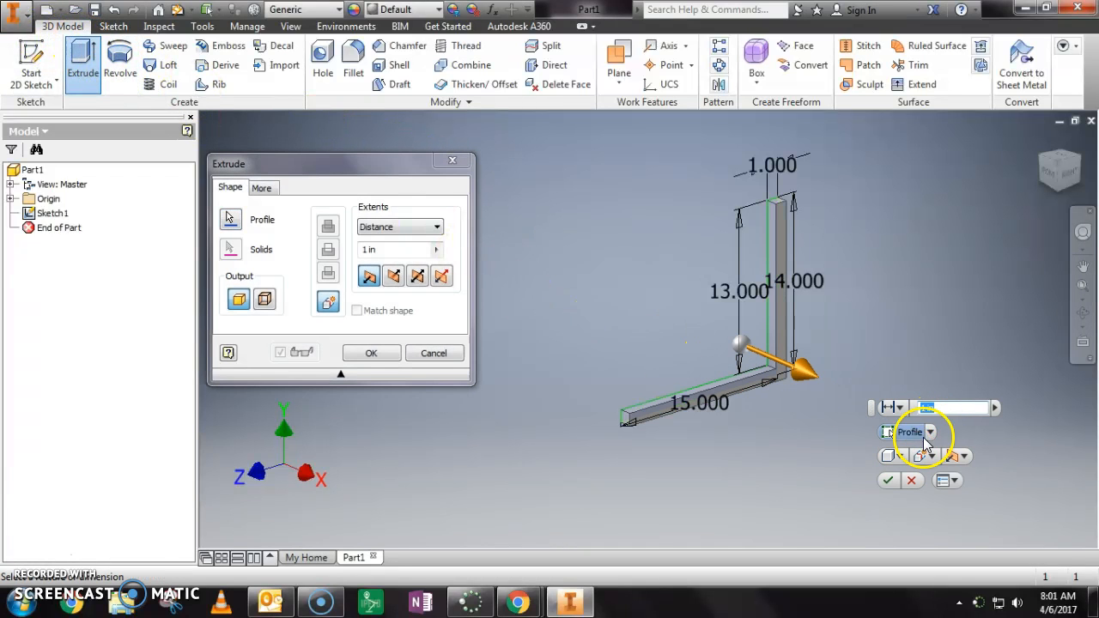
{"action": "middle_click_drag", "start_coordinate": [772, 437], "coordinate": [600, 338]}
{"action": "left_click_drag", "start_coordinate": [976, 408], "coordinate": [871, 400]}
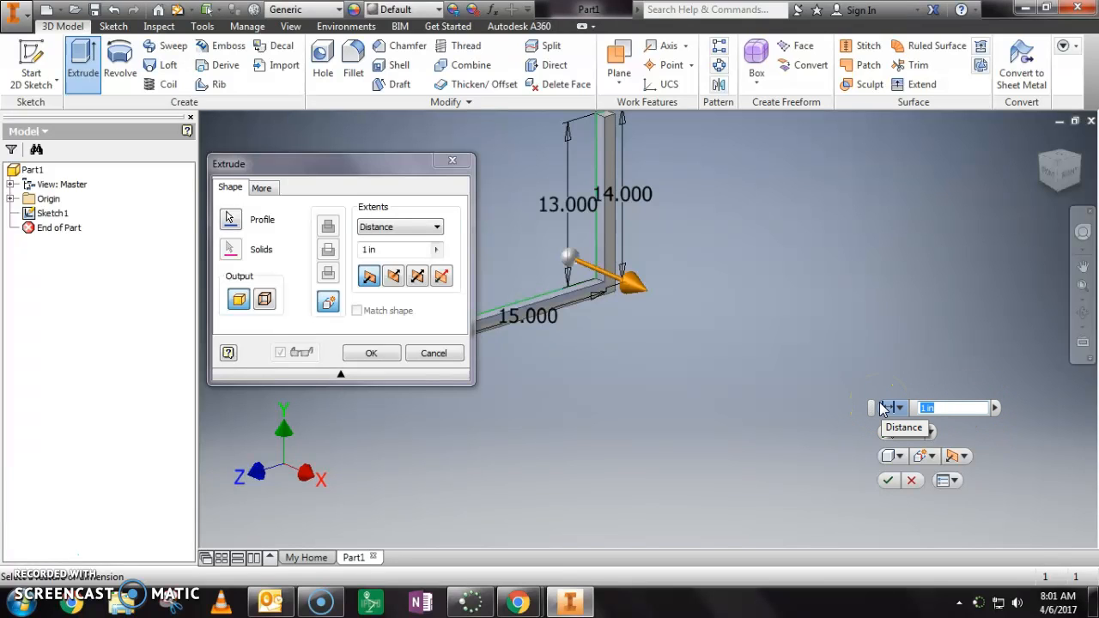
{"action": "type", "text": "16"}
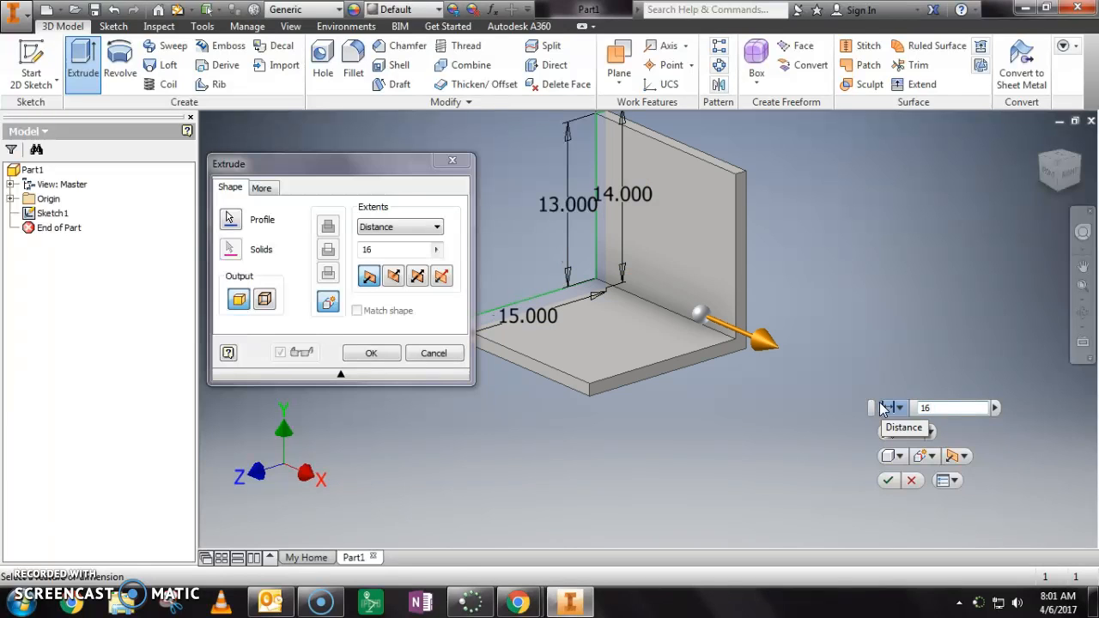
{"action": "key", "text": "Return"}
Step: Start a sketch on the outer back face of the upright wall
{"action": "middle_click_drag", "start_coordinate": [461, 388], "coordinate": [500, 389], "text": "shift"}
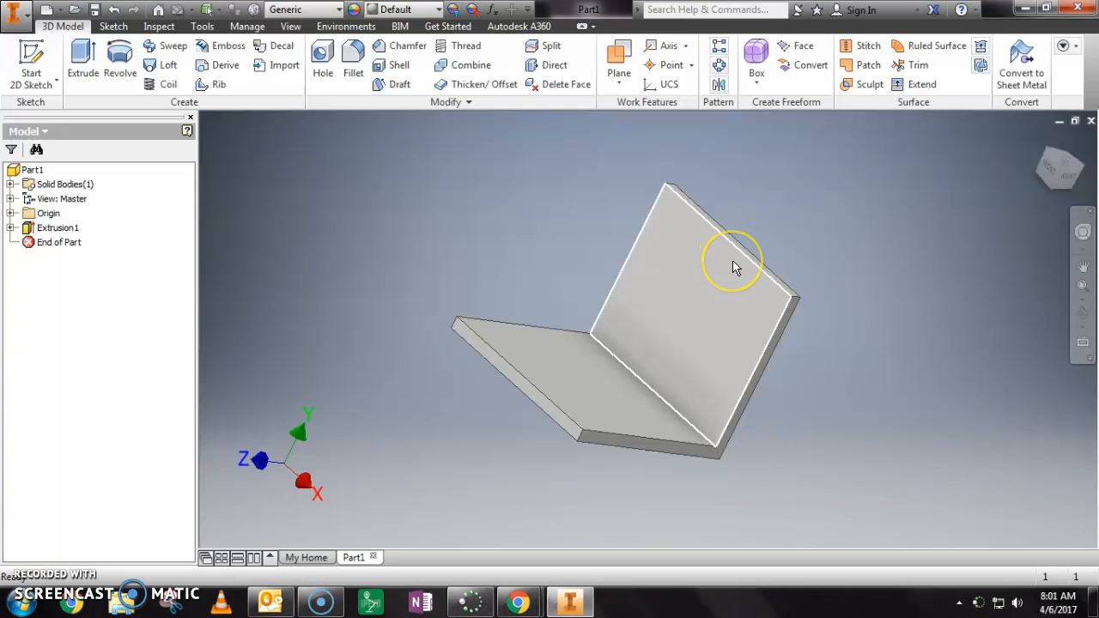
{"action": "mouse_move", "coordinate": [734, 268]}
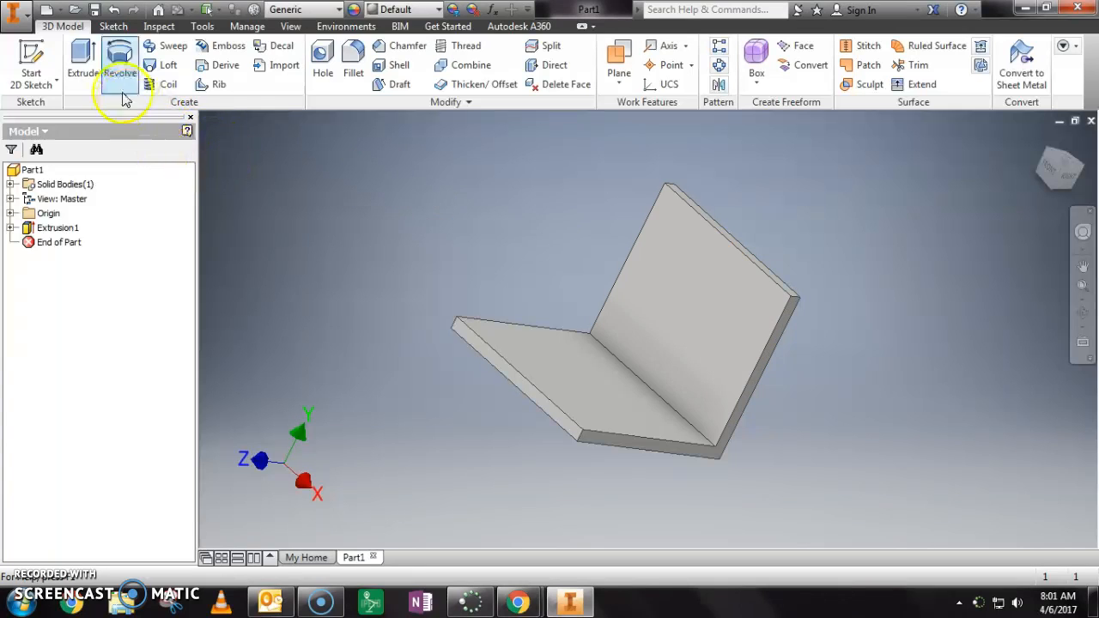
{"action": "left_click", "coordinate": [31, 62]}
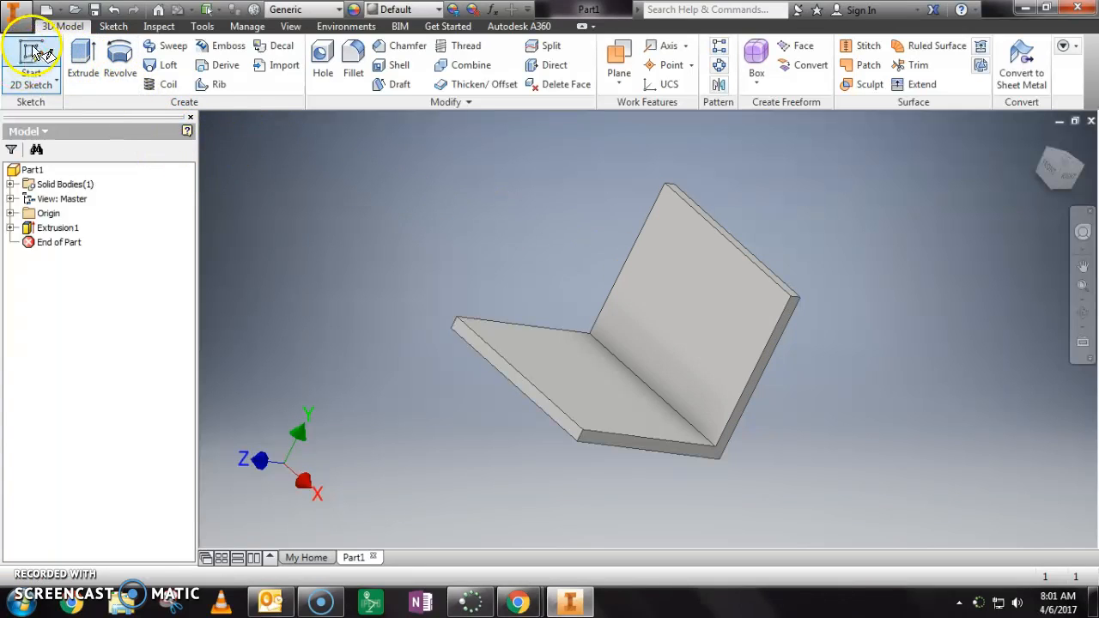
{"action": "middle_click_drag", "start_coordinate": [699, 262], "coordinate": [391, 226], "text": "shift"}
{"action": "left_click", "coordinate": [391, 227]}
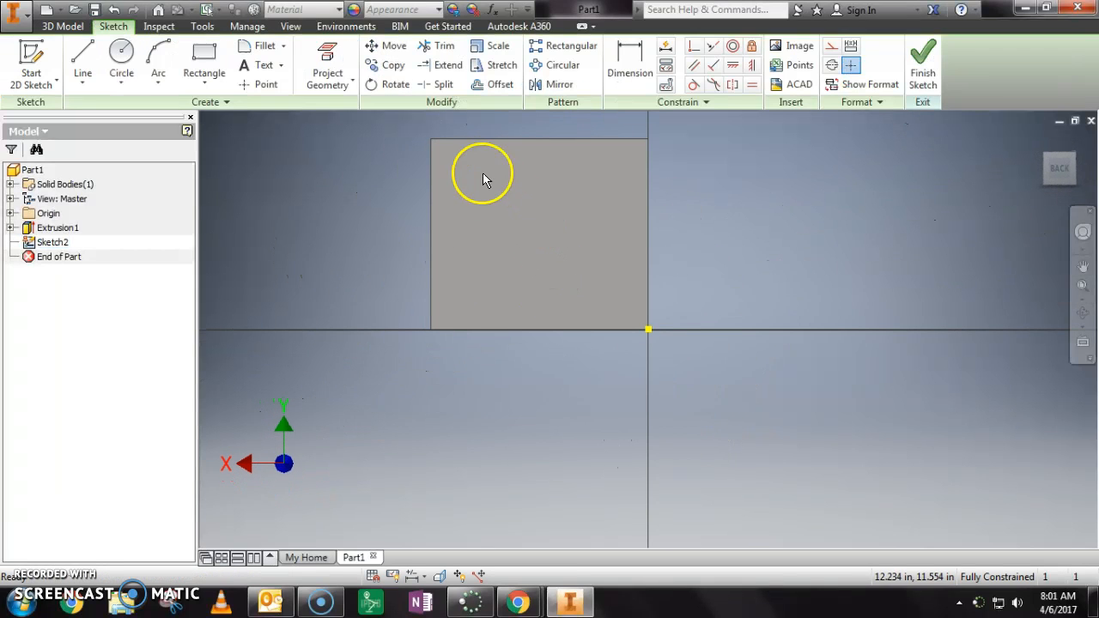
Step: Draw a rectangle 6 in wide and 1.5 in high near the top of the back face
{"action": "left_click", "coordinate": [200, 54]}
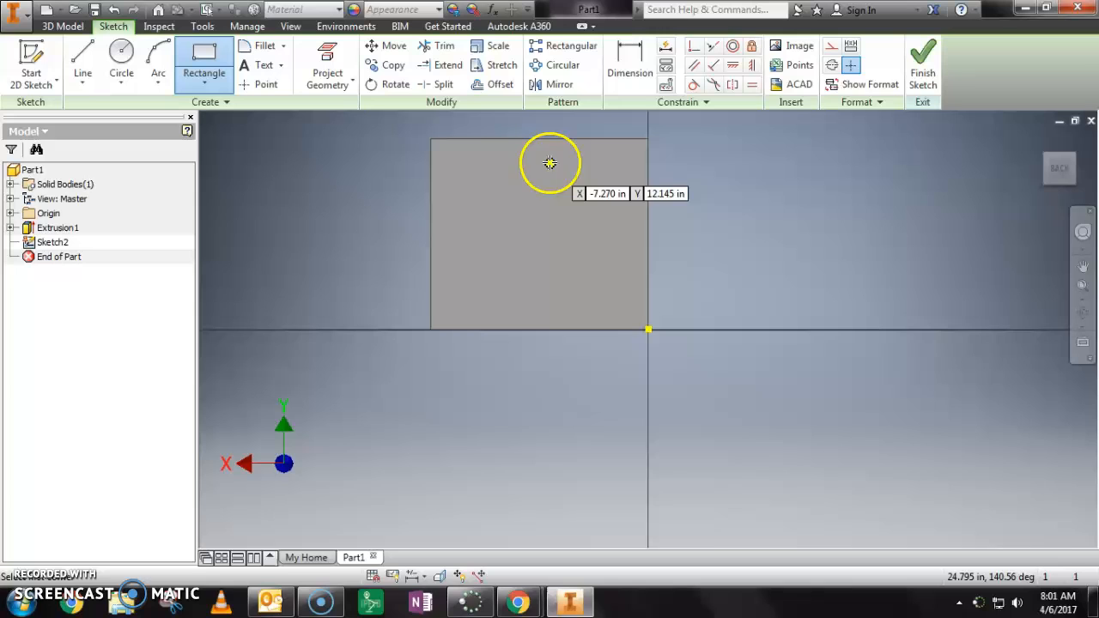
{"action": "left_click", "coordinate": [490, 164]}
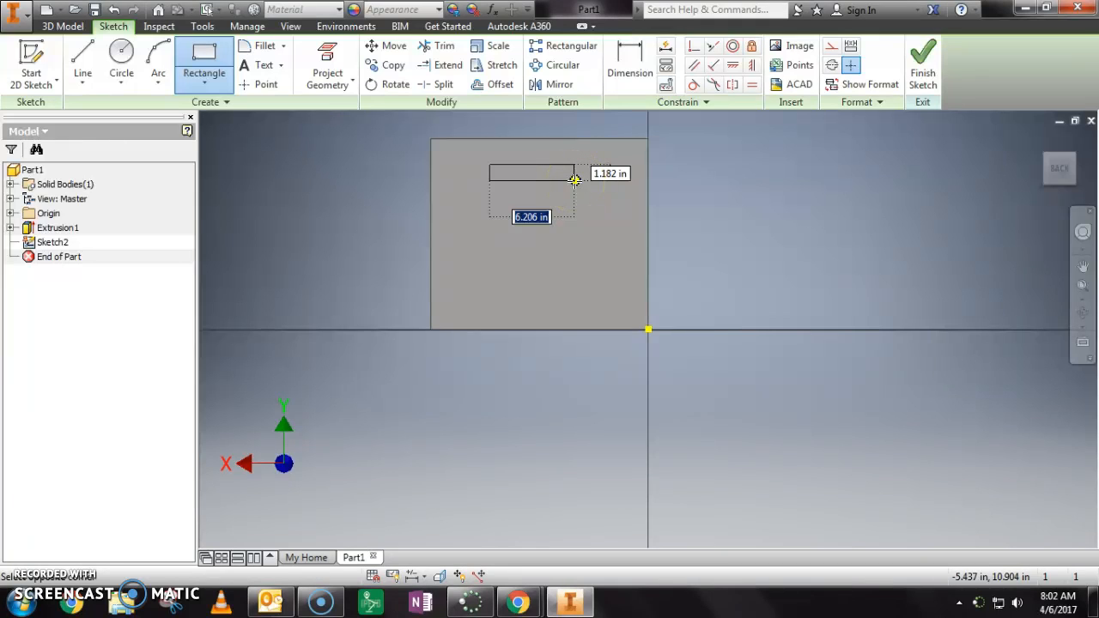
{"action": "type", "text": "6"}
{"action": "key", "text": "Tab"}
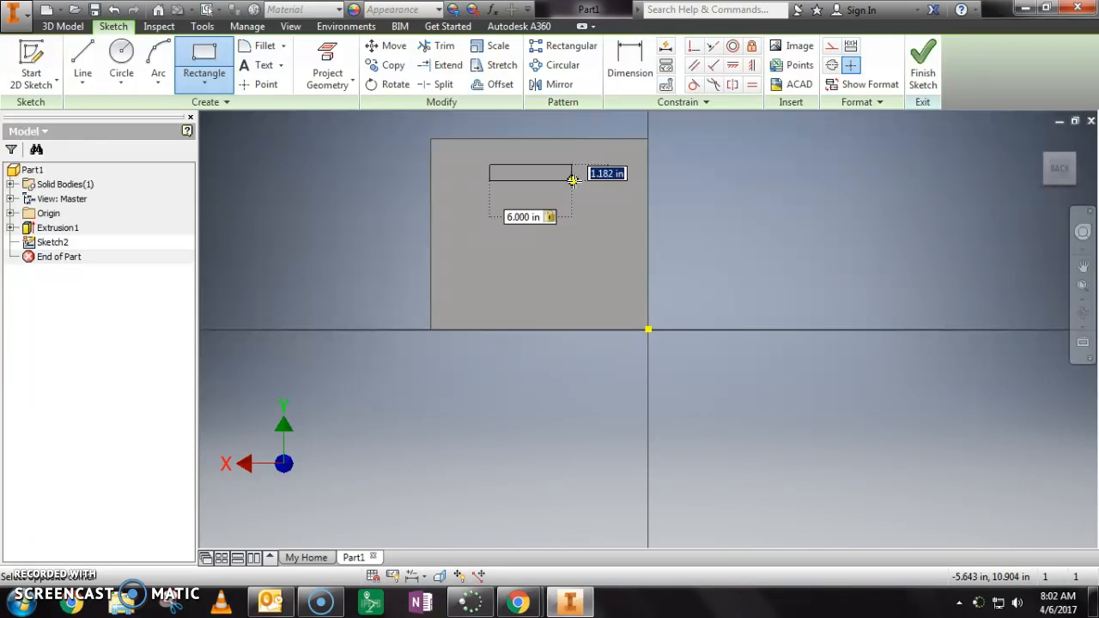
{"action": "type", "text": "1.5"}
{"action": "key", "text": "Return"}
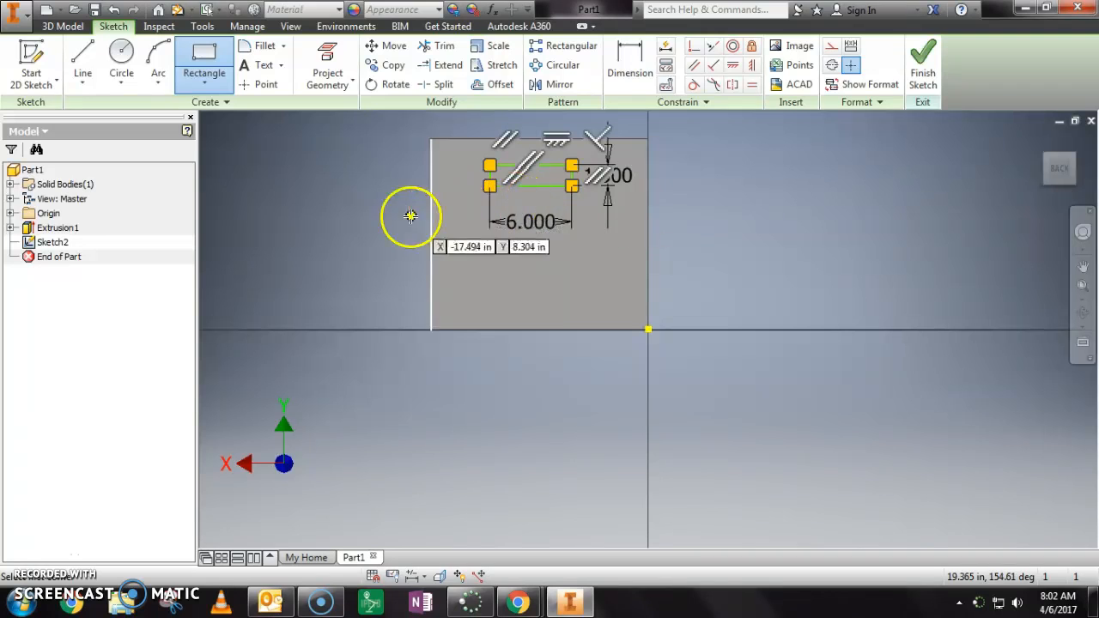
Step: Dimension the rectangle's top side 1 in below the top edge of the back face
{"action": "left_click", "coordinate": [638, 74]}
{"action": "left_click", "coordinate": [537, 166]}
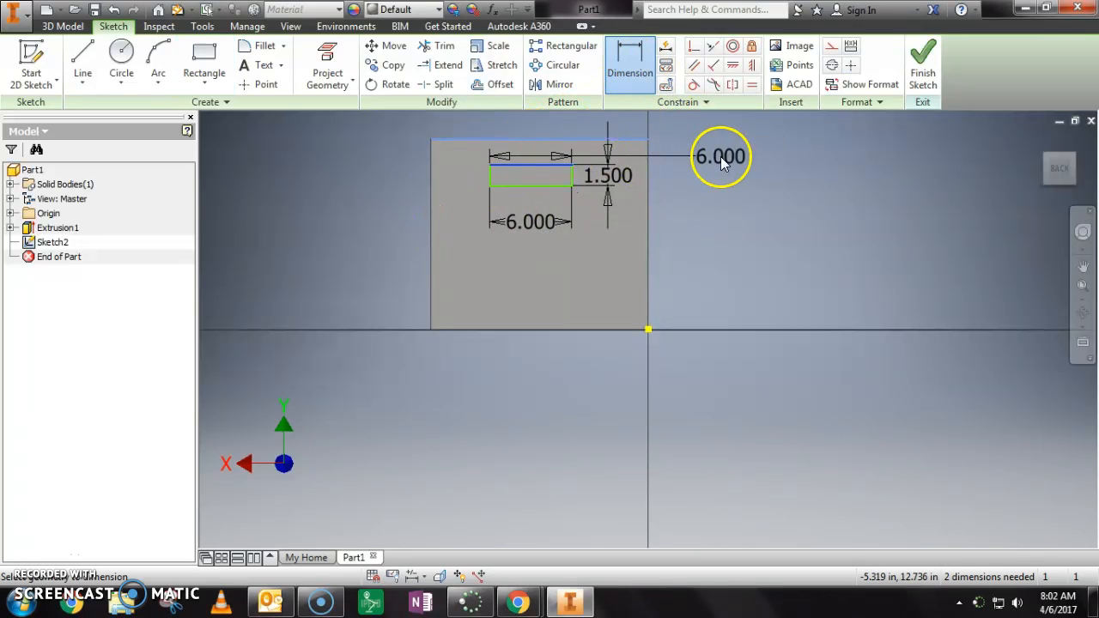
{"action": "left_click", "coordinate": [556, 140]}
{"action": "left_click", "coordinate": [708, 150]}
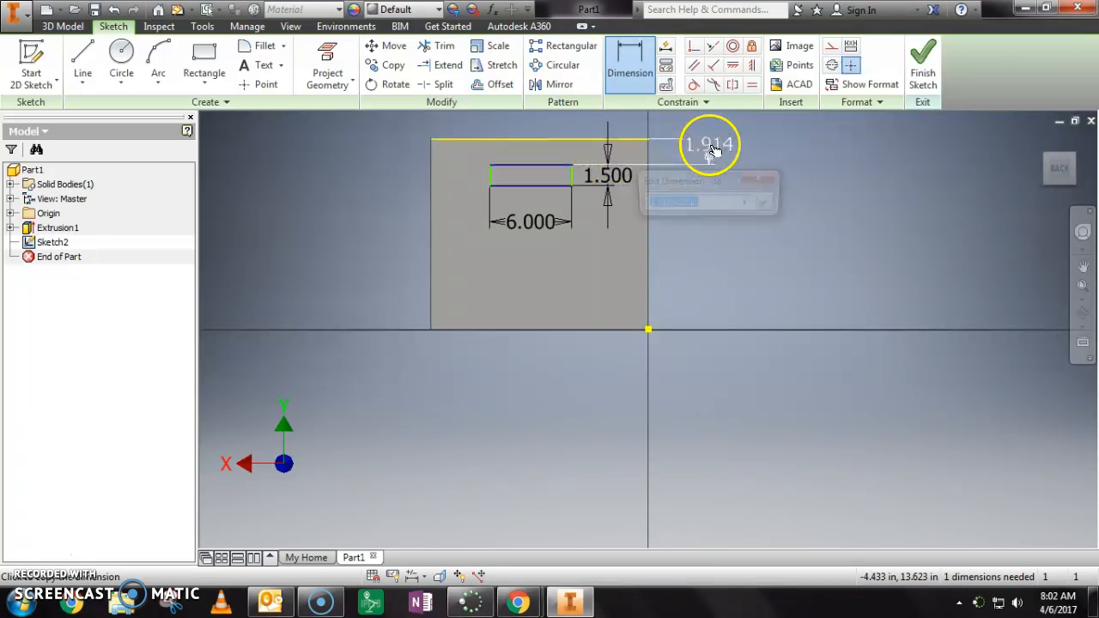
{"action": "type", "text": "2"}
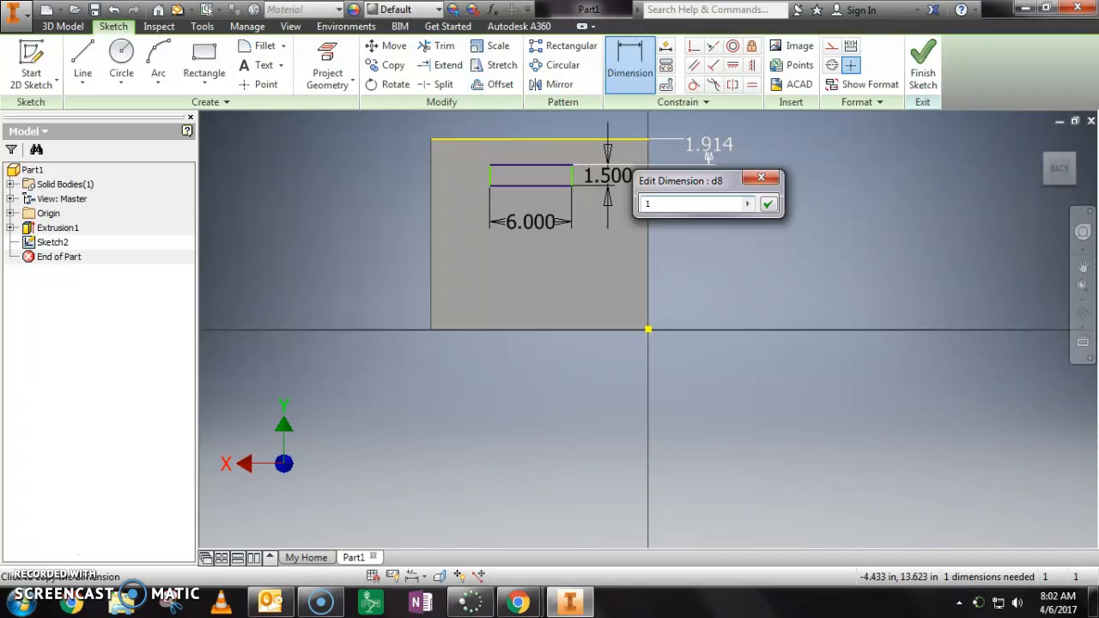
{"action": "key", "text": "Return"}
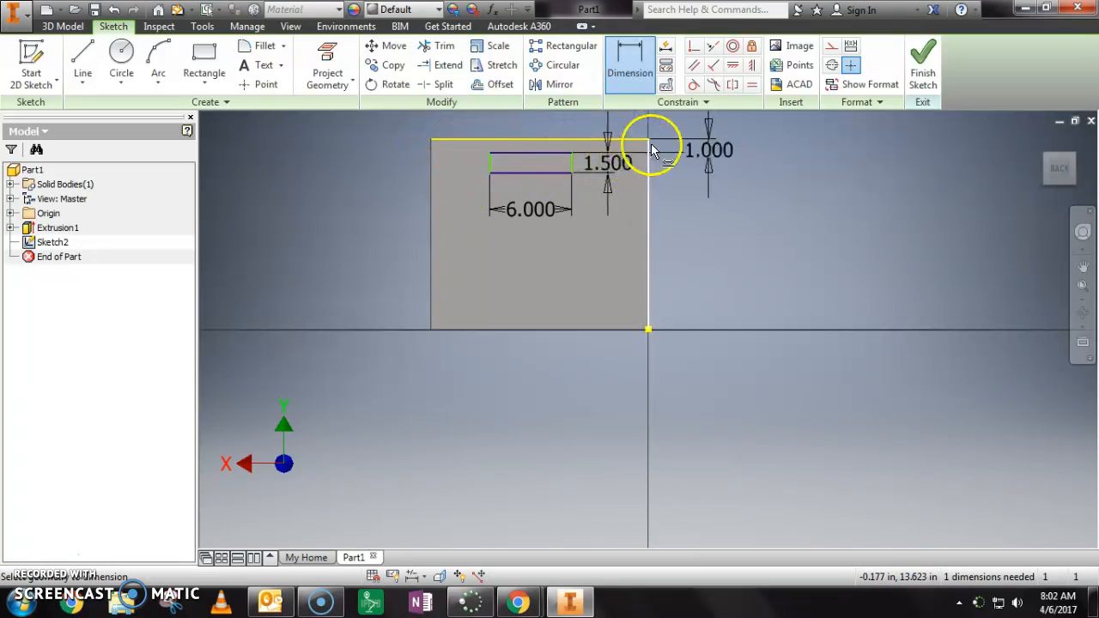
Step: Dimension the rectangle's left side 5 in from the left edge of the back face
{"action": "scroll", "coordinate": [610, 383], "scroll_direction": "down", "scroll_amount": 2}
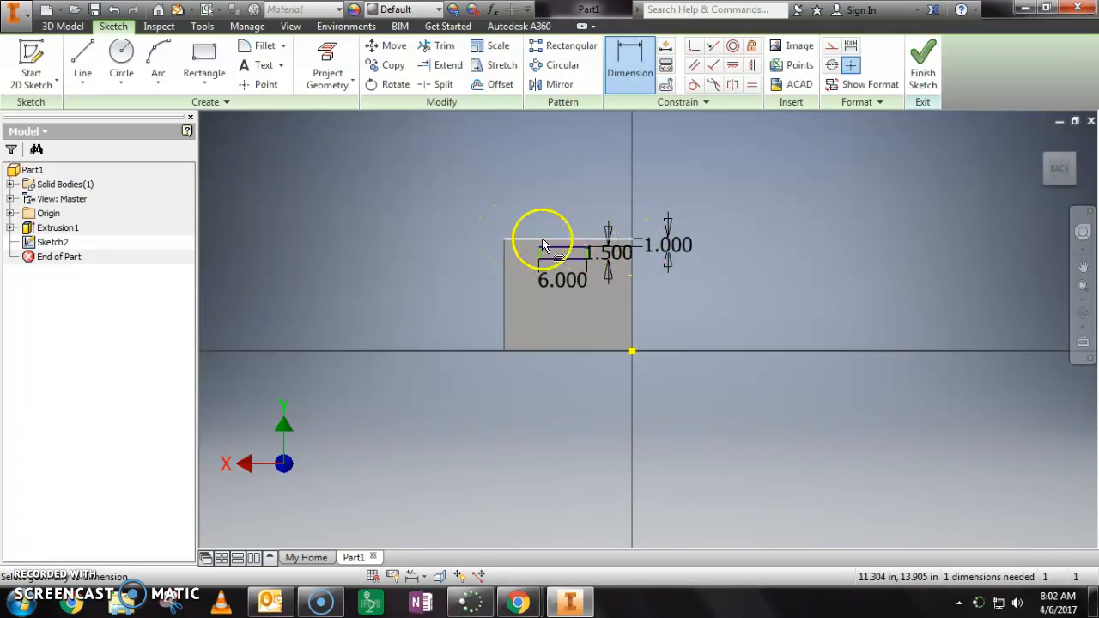
{"action": "left_click", "coordinate": [507, 237]}
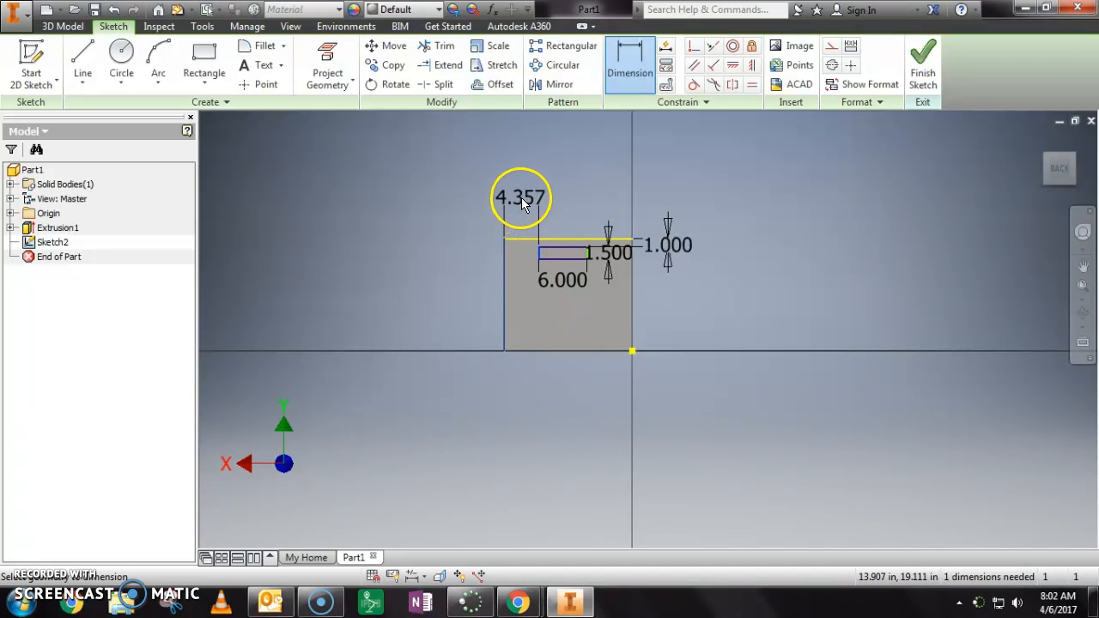
{"action": "left_click", "coordinate": [521, 198]}
{"action": "type", "text": "5"}
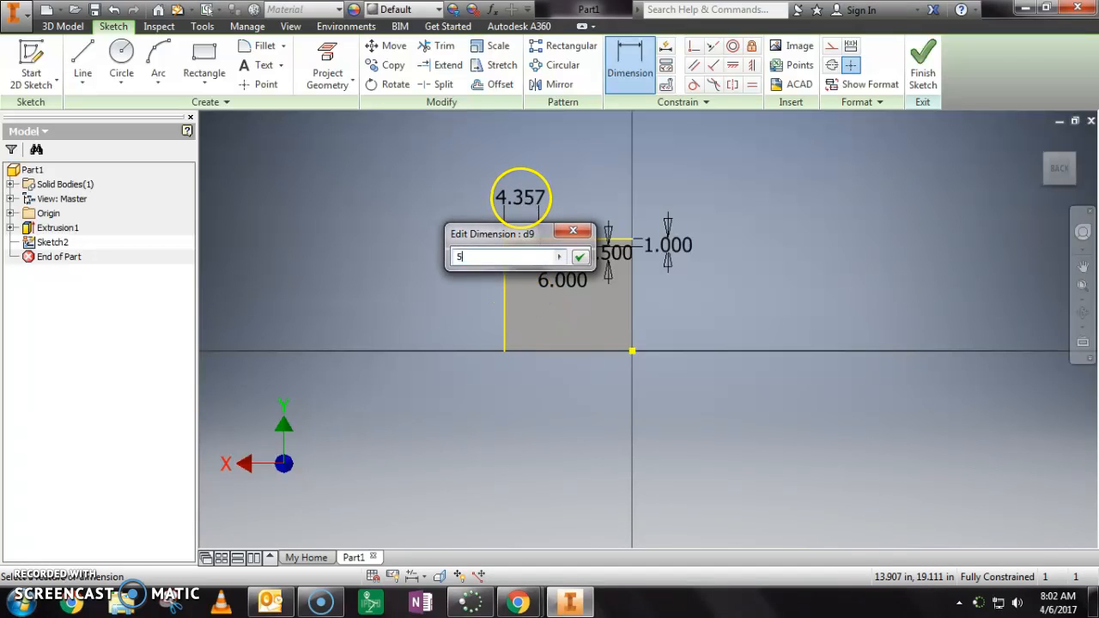
{"action": "key", "text": "Return"}
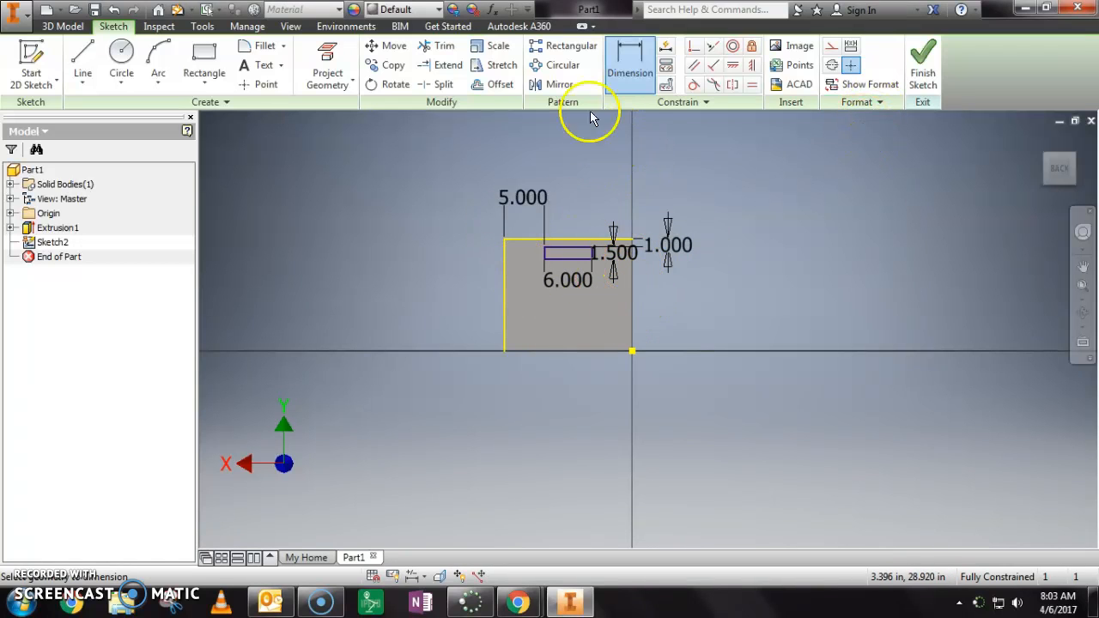
Step: Draw a rectangle 8 in wide and 4 in high on the lower part of the back face
{"action": "left_click", "coordinate": [204, 59]}
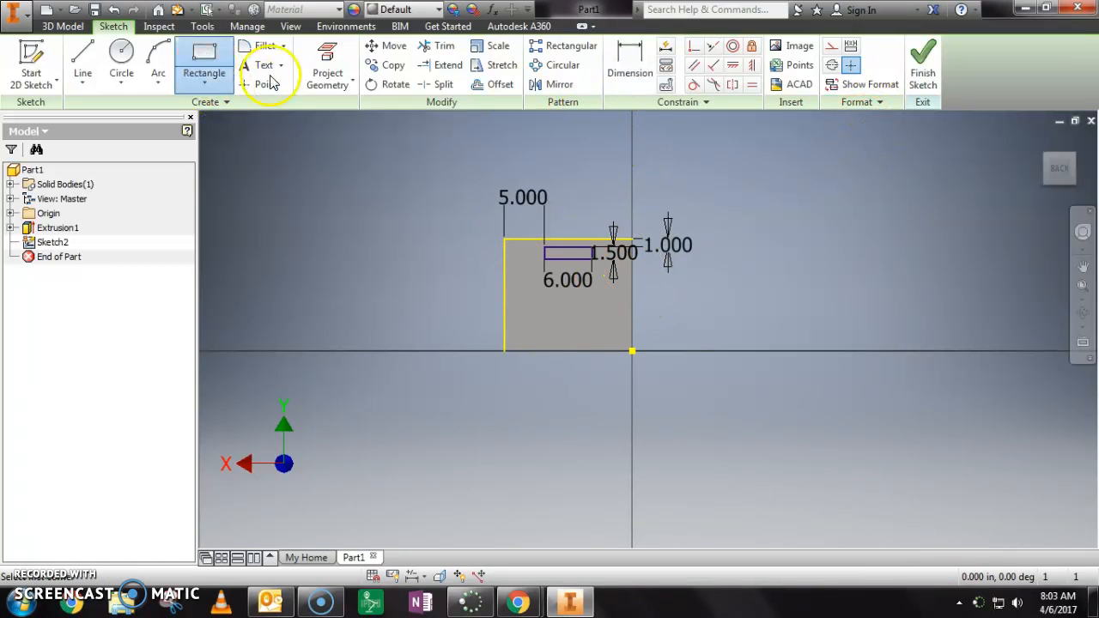
{"action": "left_click", "coordinate": [545, 324]}
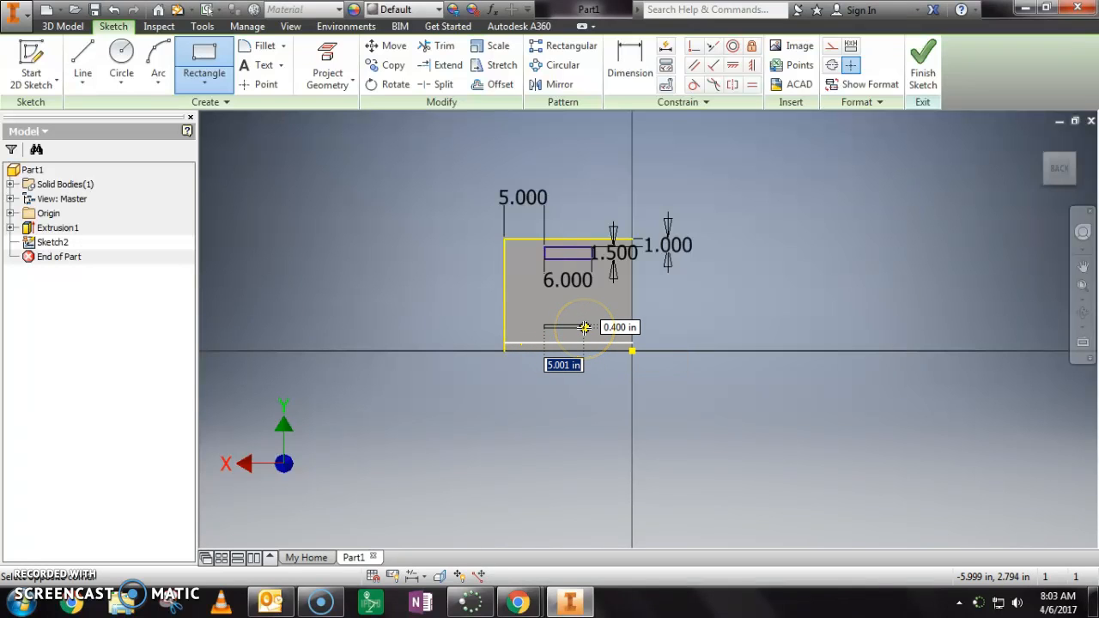
{"action": "type", "text": "8"}
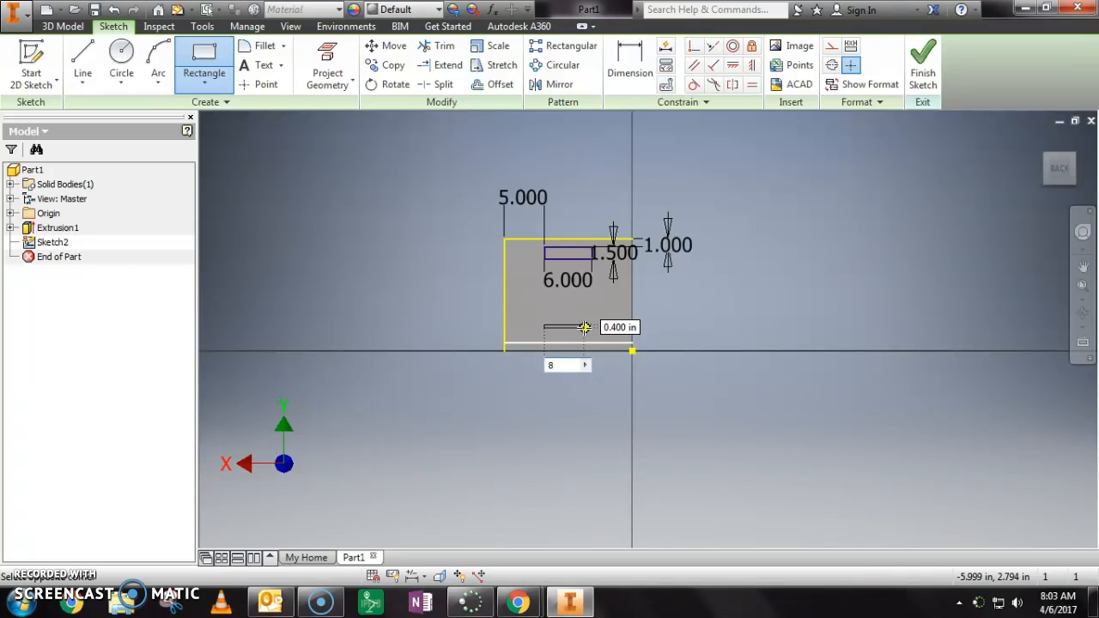
{"action": "key", "text": "Tab"}
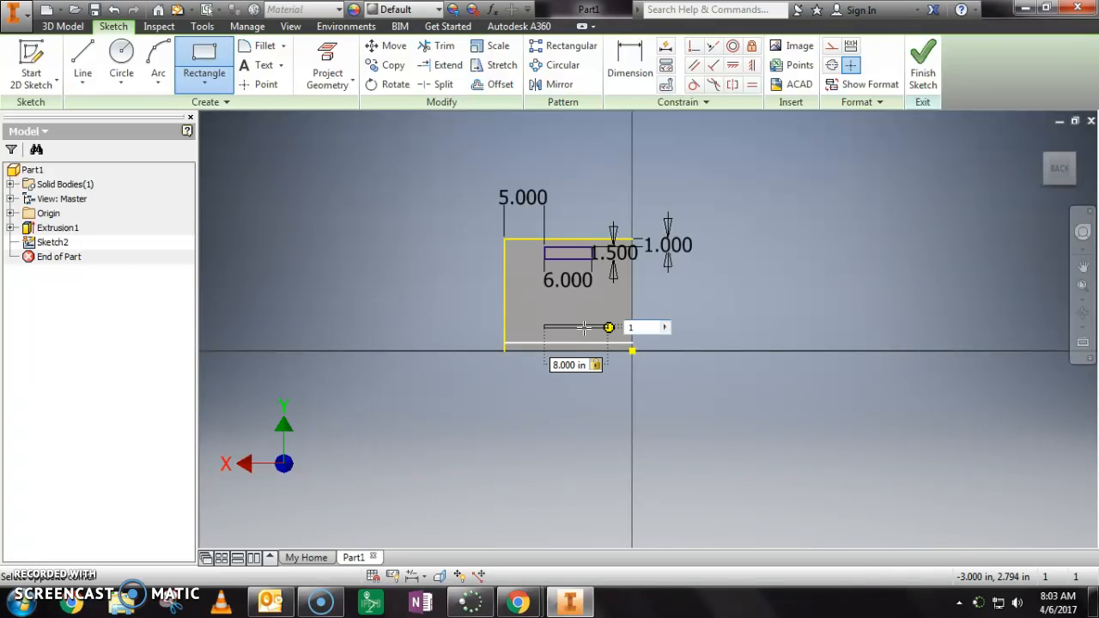
{"action": "key", "text": "Return"}
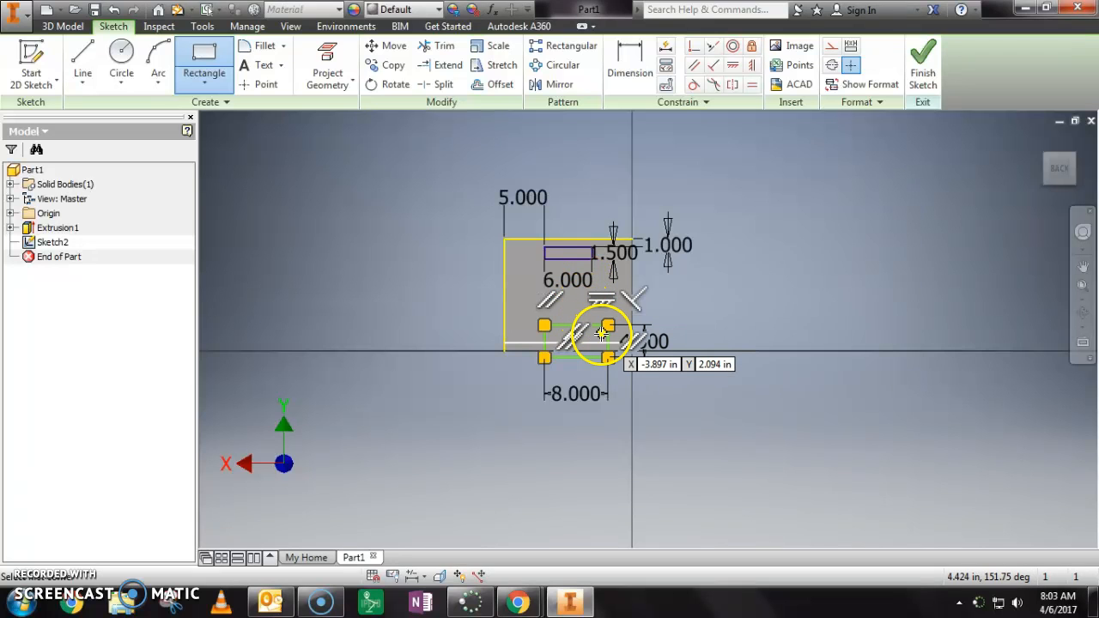
Step: Dimension the lower rectangle's top side 6 in above the bottom edge of the back face
{"action": "scroll", "coordinate": [621, 350], "scroll_direction": "up", "scroll_amount": 3}
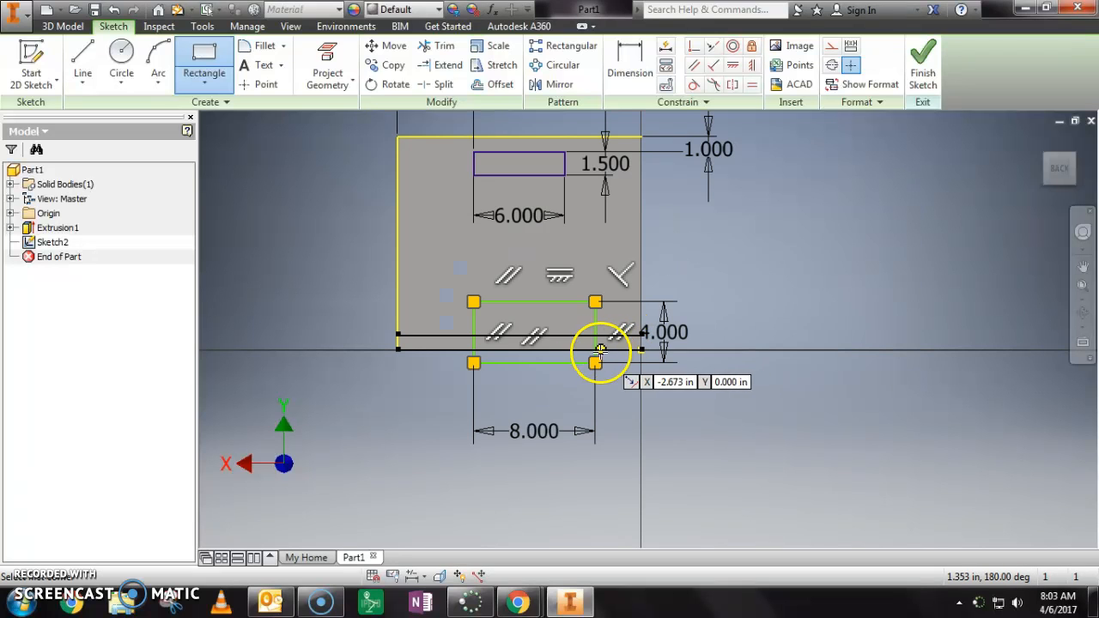
{"action": "left_click", "coordinate": [623, 50]}
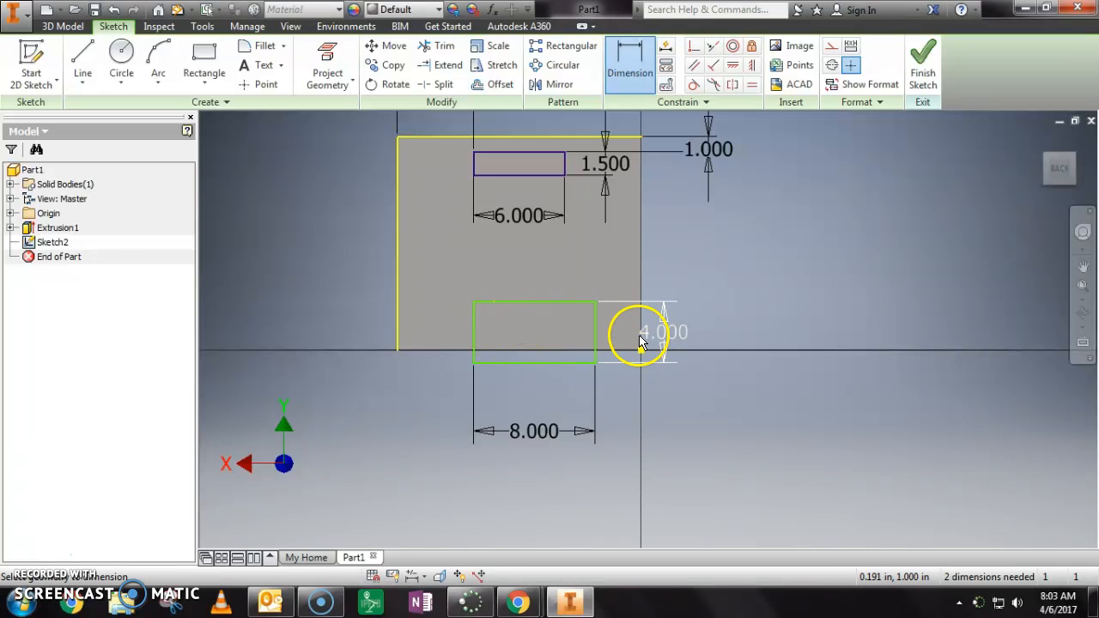
{"action": "left_click", "coordinate": [507, 303]}
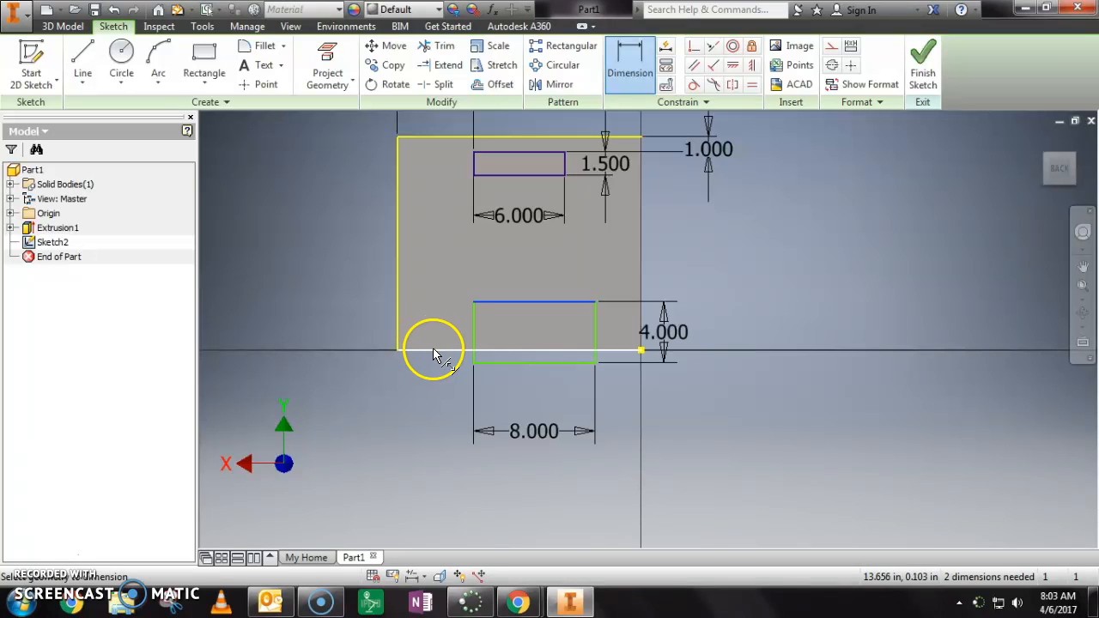
{"action": "left_click", "coordinate": [749, 326]}
{"action": "type", "text": "6"}
{"action": "key", "text": "Return"}
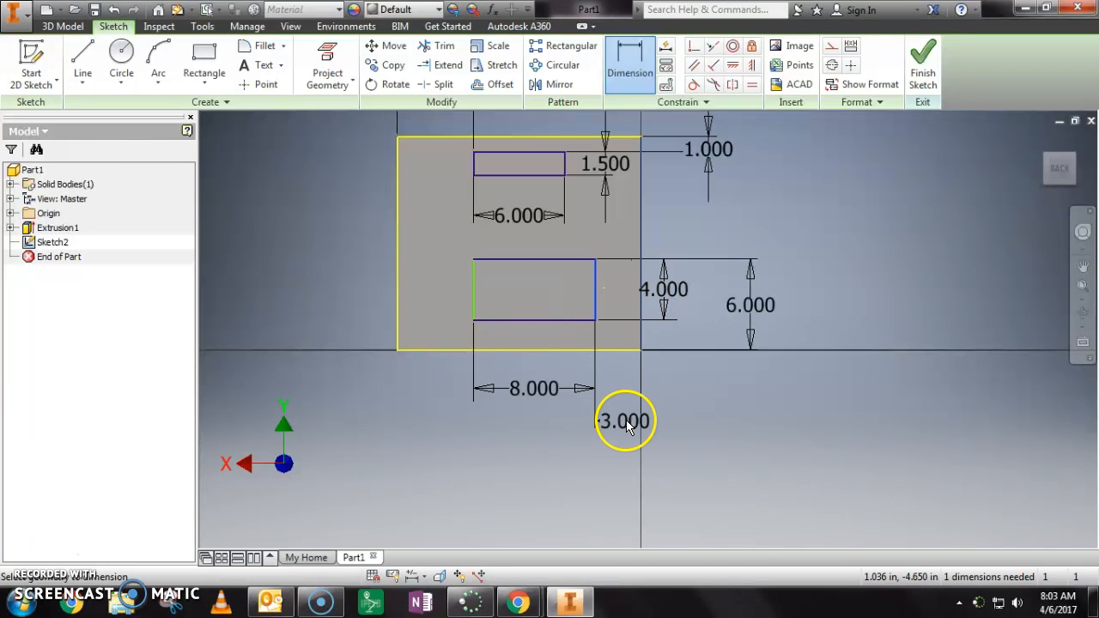
Step: Dimension the lower rectangle's right side 4 in from the right edge of the back face
{"action": "left_click", "coordinate": [621, 453]}
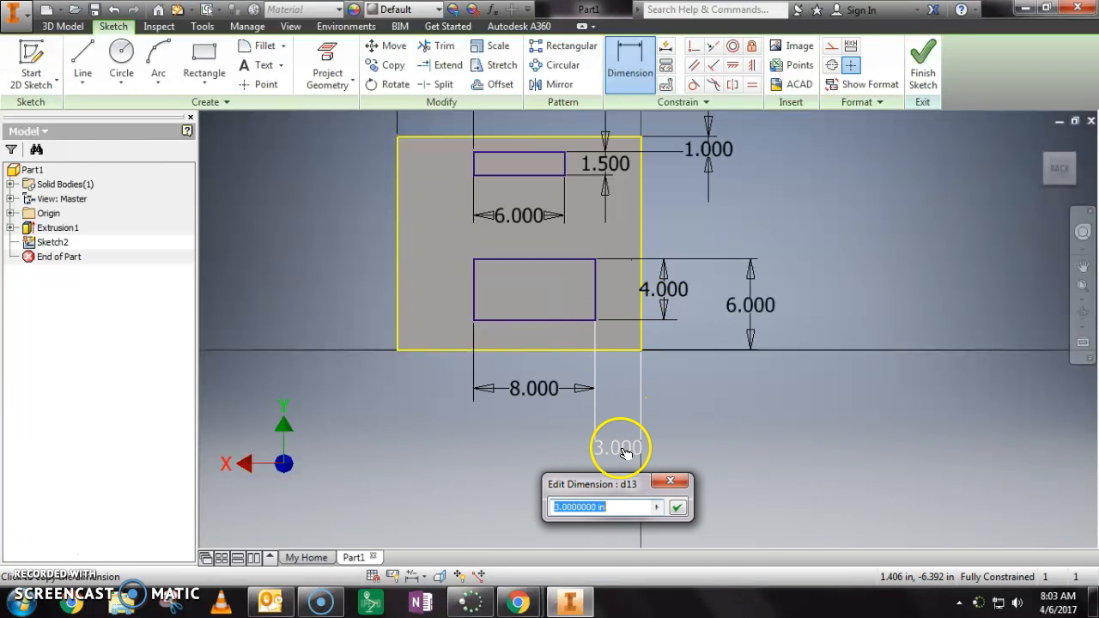
{"action": "type", "text": "4"}
{"action": "key", "text": "Return"}
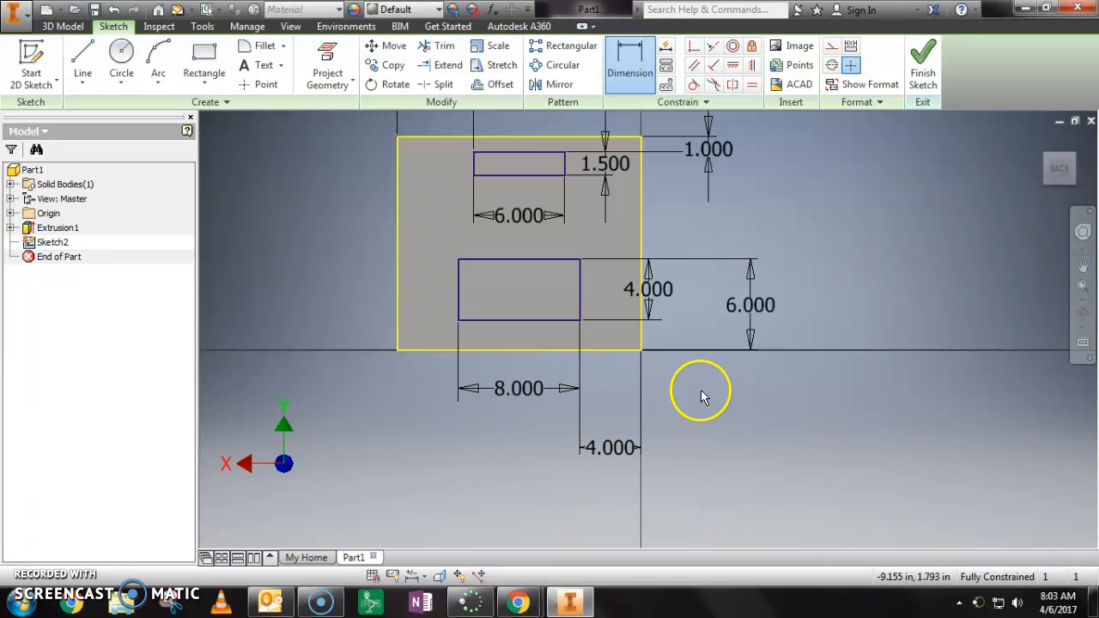
Step: Finish the sketch and extrude both rectangles as a 16 in cut through the upright wall, using Direction 2
{"action": "left_click", "coordinate": [931, 76]}
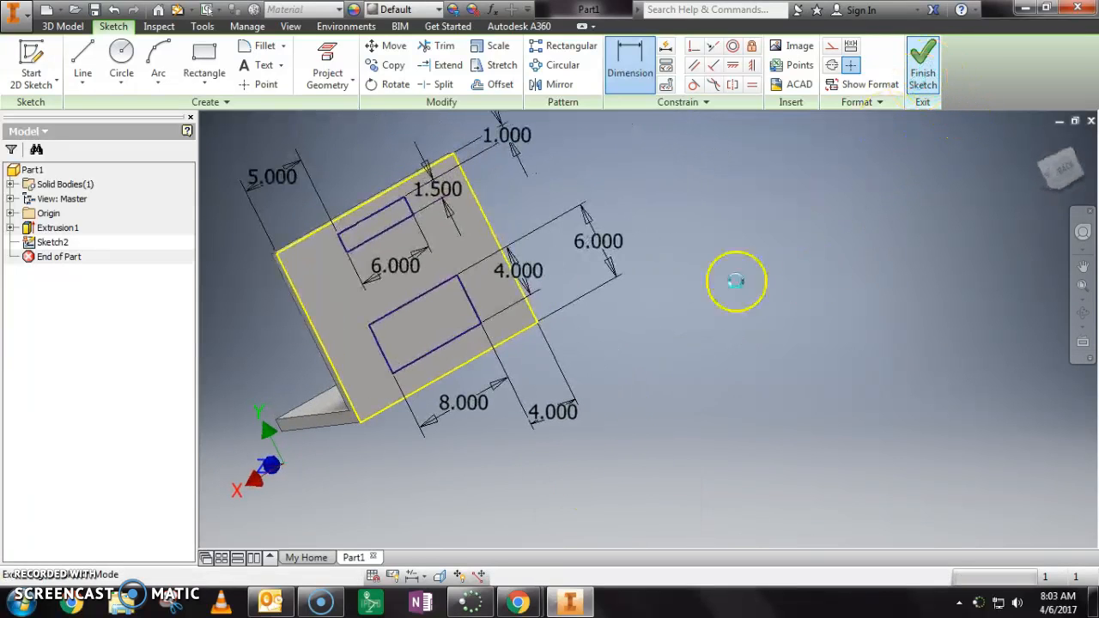
{"action": "left_click", "coordinate": [72, 53]}
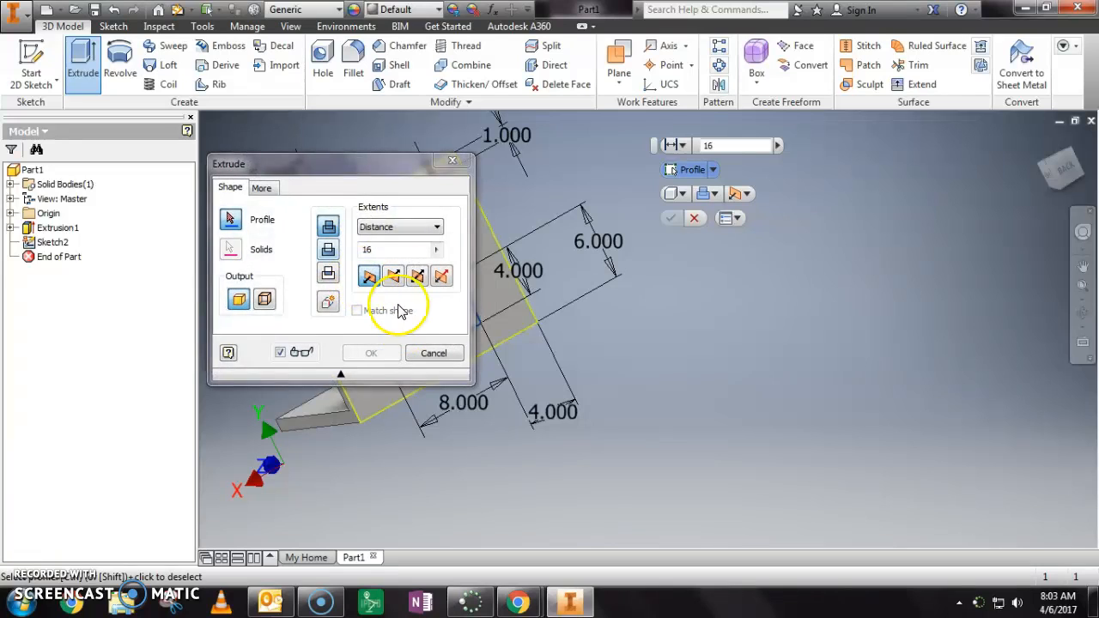
{"action": "left_click", "coordinate": [432, 325]}
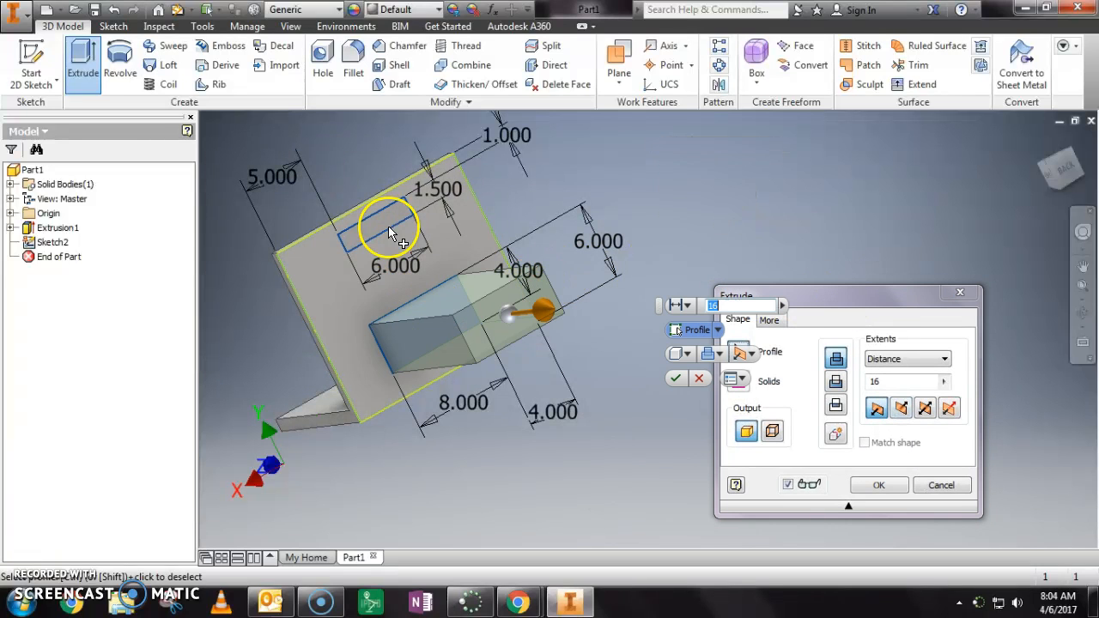
{"action": "left_click", "coordinate": [380, 226]}
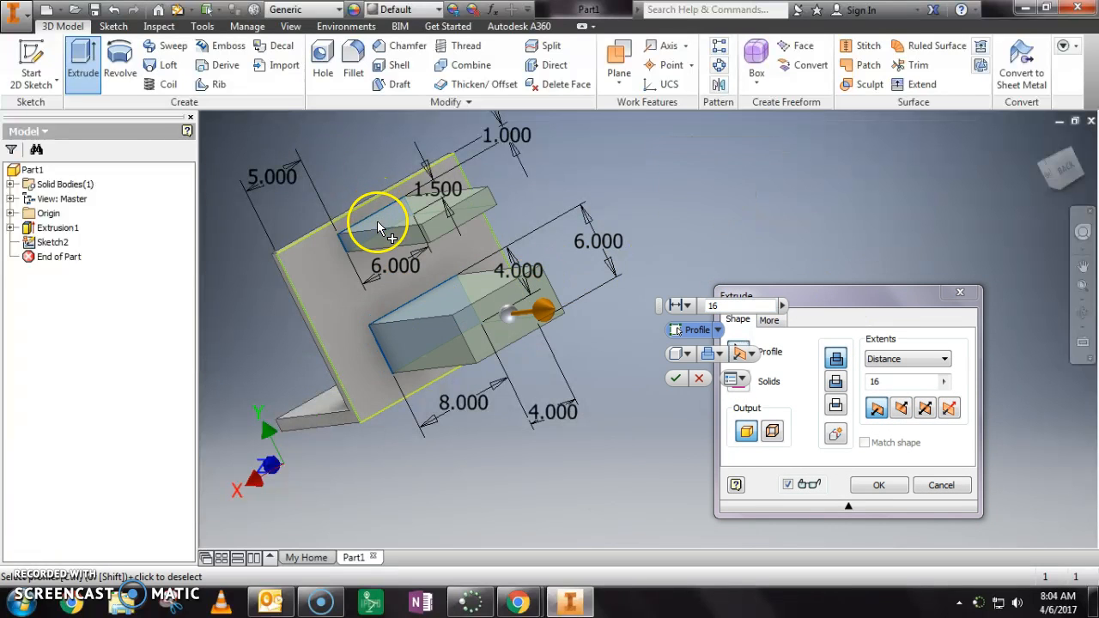
{"action": "left_click", "coordinate": [901, 408]}
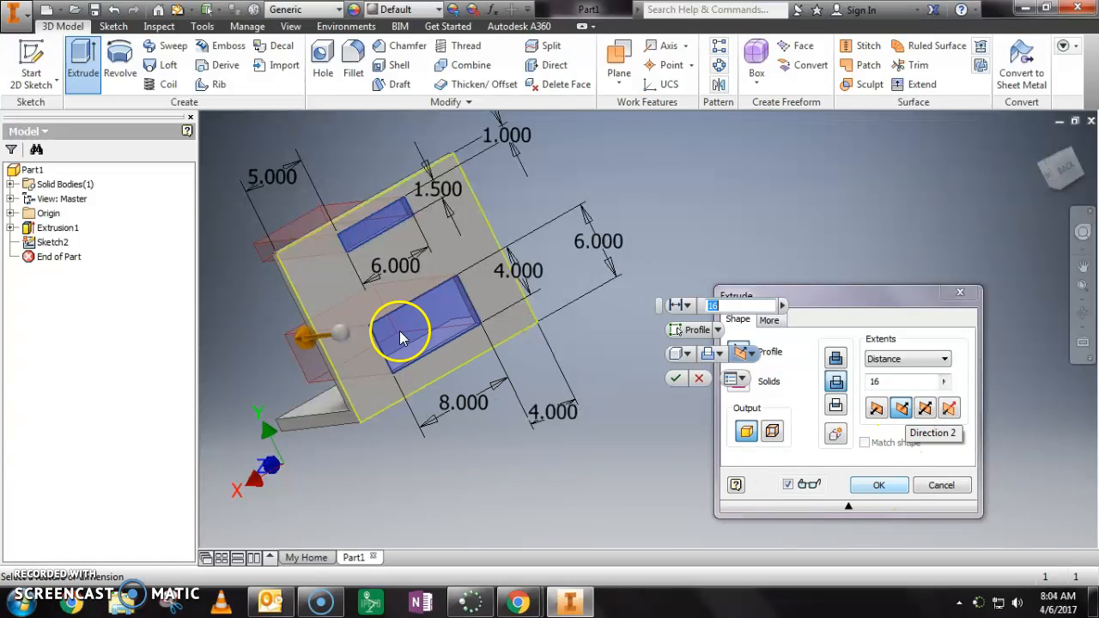
{"action": "left_click", "coordinate": [878, 485]}
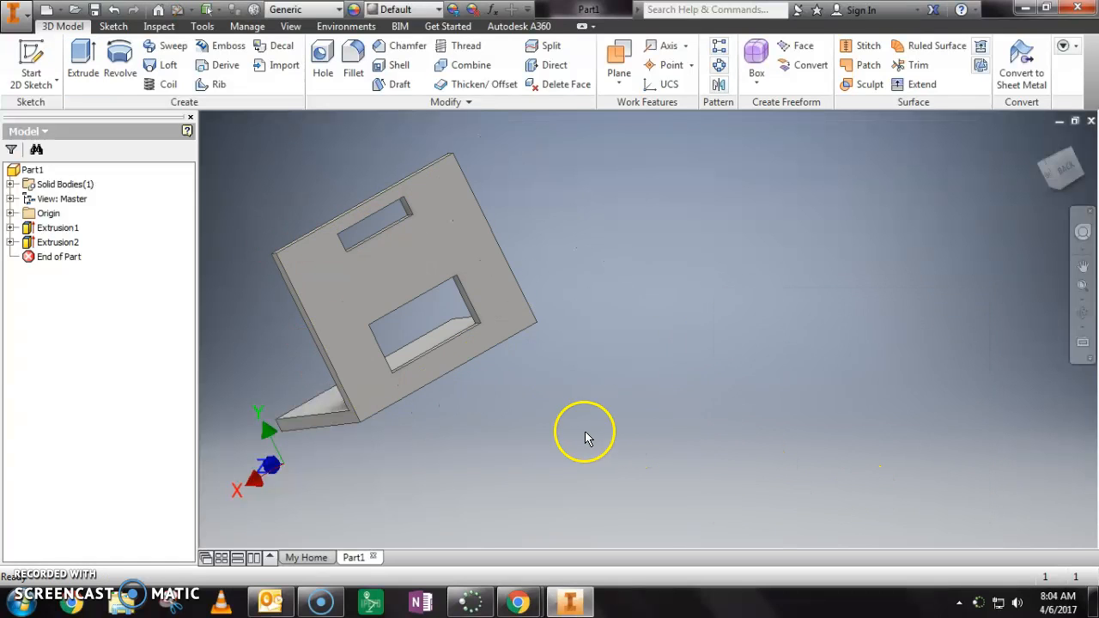
Step: Start a sketch on the underside of the horizontal base
{"action": "middle_click_drag", "start_coordinate": [585, 438], "coordinate": [682, 420]}
{"action": "mouse_move", "coordinate": [527, 380]}
{"action": "middle_mouse_down"}
{"action": "mouse_move", "coordinate": [692, 323]}
{"action": "mouse_move", "coordinate": [753, 316]}
{"action": "mouse_move", "coordinate": [559, 319]}
{"action": "mouse_move", "coordinate": [606, 367]}
{"action": "mouse_move", "coordinate": [750, 363]}
{"action": "middle_mouse_up"}
{"action": "key", "text": "F6"}
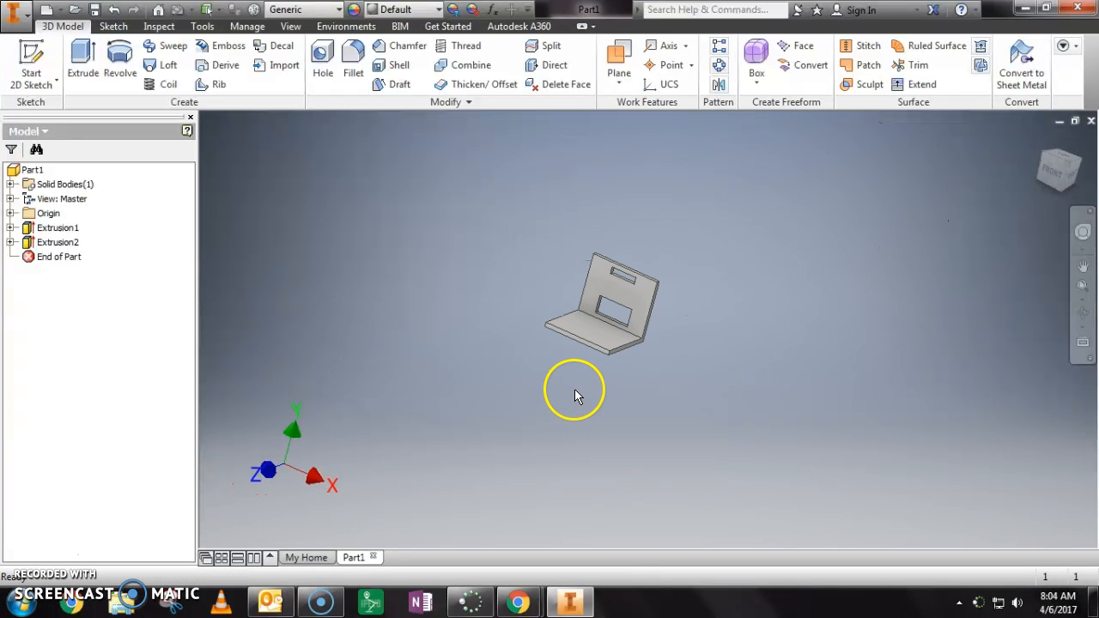
{"action": "scroll", "coordinate": [577, 395], "scroll_direction": "down", "scroll_amount": 4}
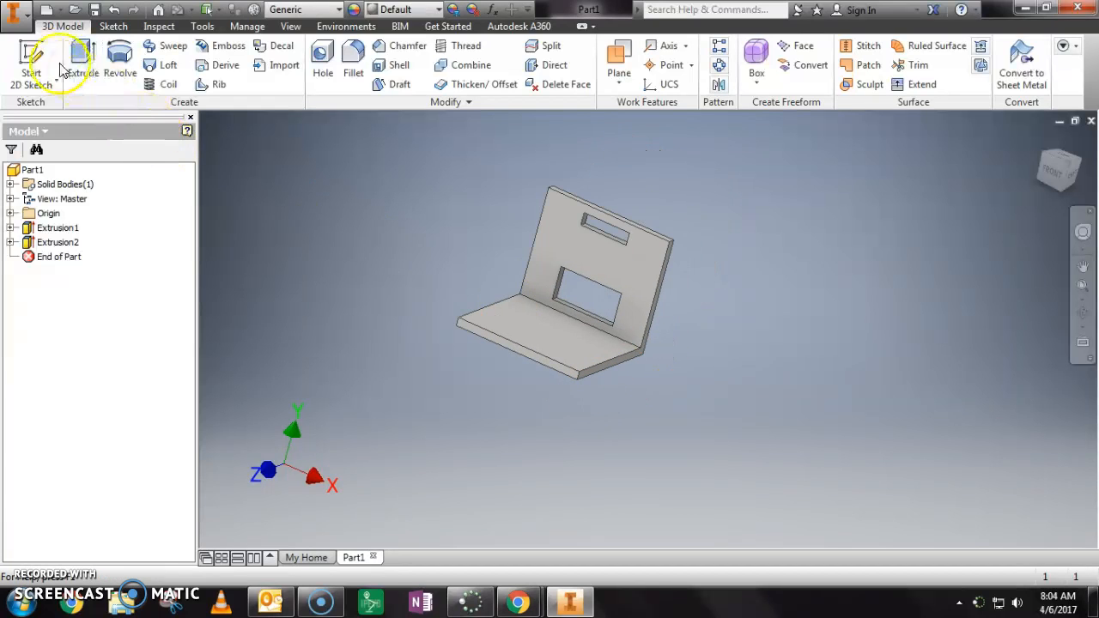
{"action": "mouse_move", "coordinate": [523, 356]}
{"action": "middle_mouse_down", "text": "shift"}
{"action": "mouse_move", "coordinate": [557, 356]}
{"action": "mouse_move", "coordinate": [596, 318]}
{"action": "mouse_move", "coordinate": [593, 297]}
{"action": "middle_mouse_up", "text": "shift"}
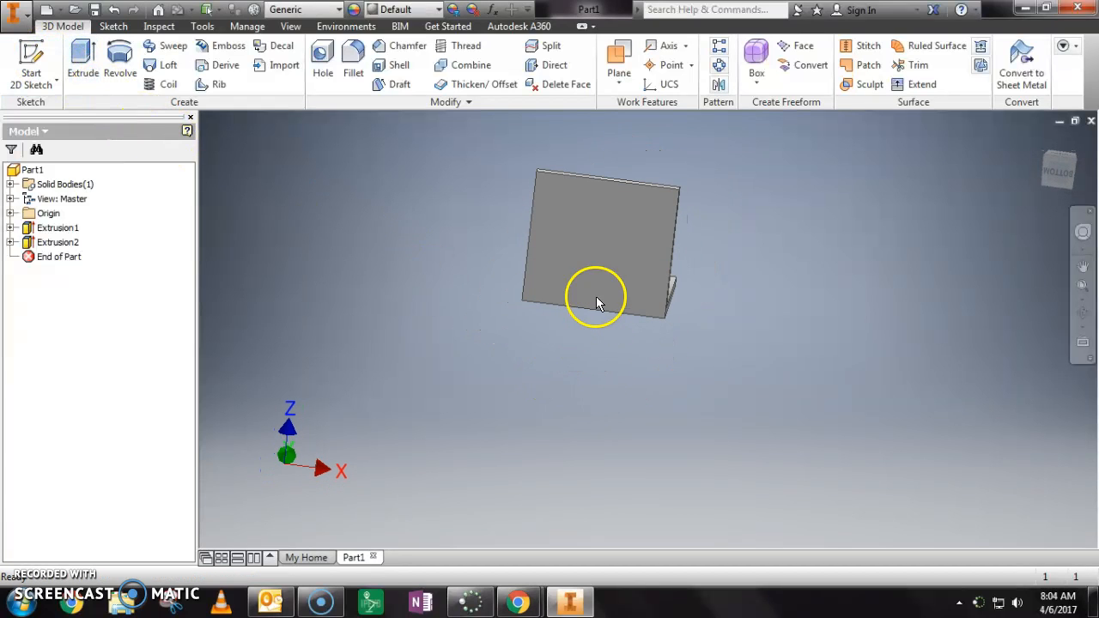
{"action": "left_click", "coordinate": [49, 60]}
{"action": "left_click", "coordinate": [582, 217]}
Step: Draw two 1 in diameter circles near the upper-left and upper-right corners of the base's underside
{"action": "left_click", "coordinate": [122, 55]}
{"action": "left_click", "coordinate": [680, 344]}
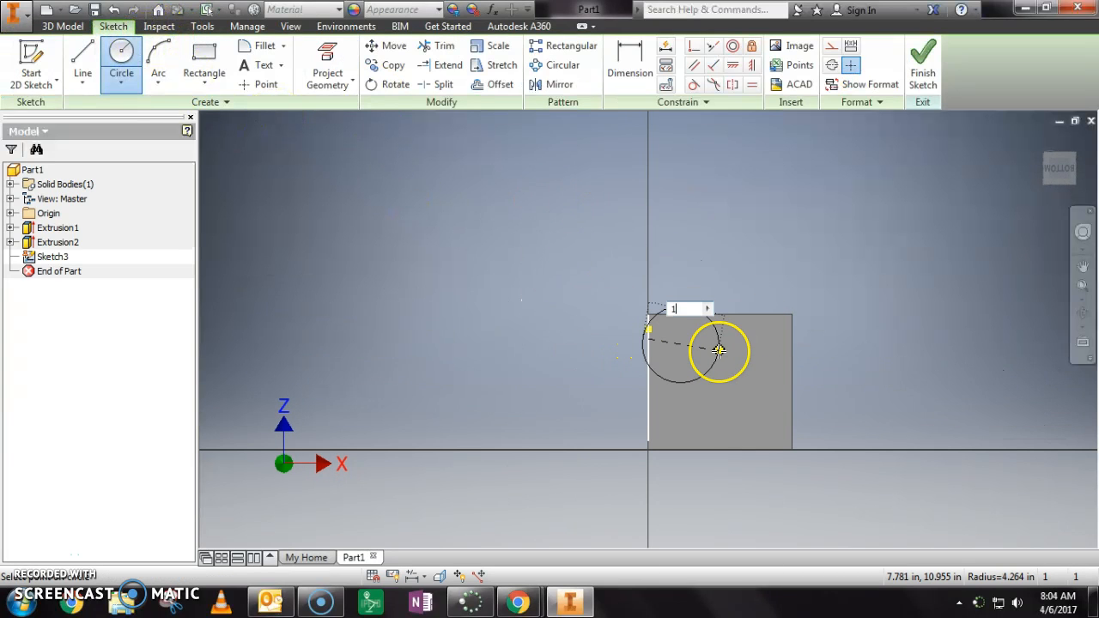
{"action": "key", "text": "Return"}
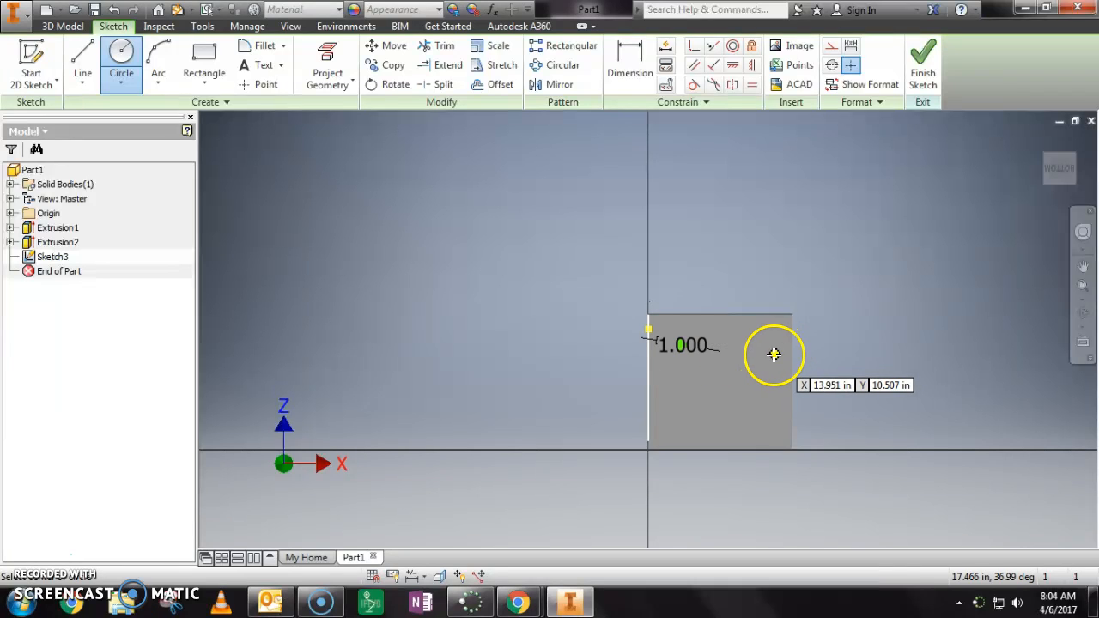
{"action": "left_click", "coordinate": [767, 344]}
{"action": "type", "text": "1"}
{"action": "key", "text": "Return"}
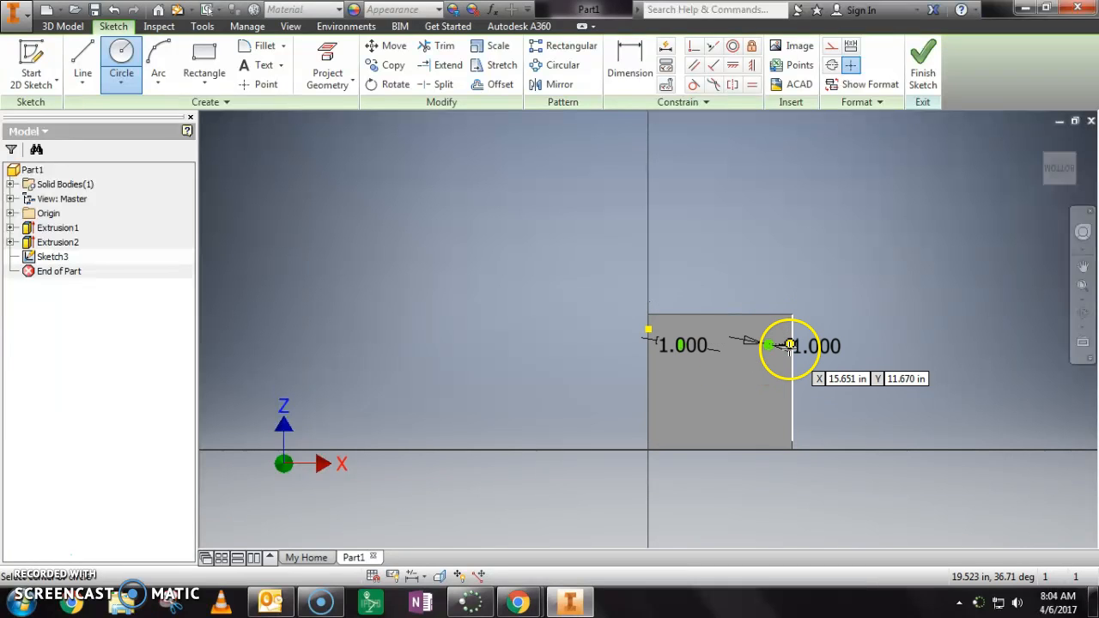
Step: Draw two 1 in diameter circles near the lower-left and lower-right corners of the base's underside
{"action": "left_click", "coordinate": [680, 420]}
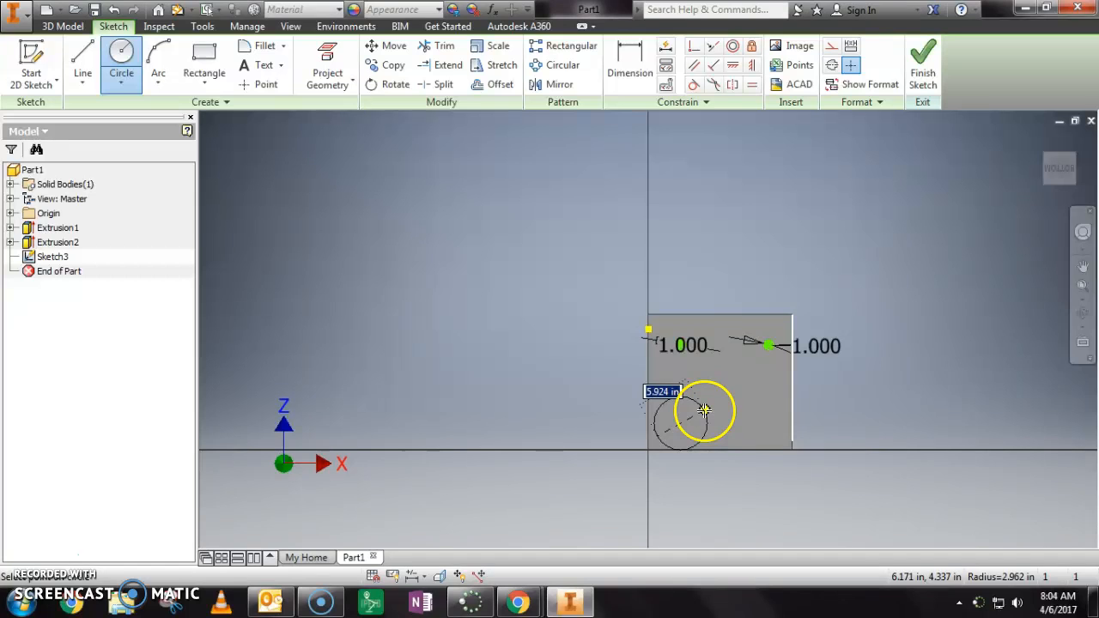
{"action": "type", "text": "1"}
{"action": "key", "text": "Return"}
{"action": "left_click", "coordinate": [770, 419]}
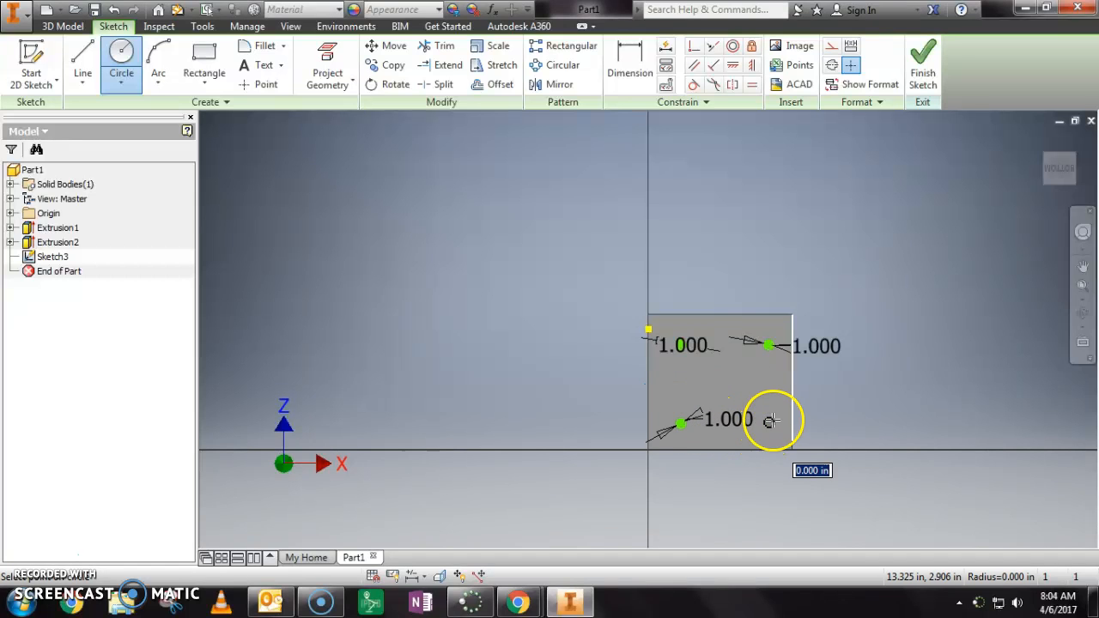
{"action": "type", "text": "1"}
{"action": "key", "text": "Return"}
Step: Dimension the upper-left circle's center 1 in below the top edge of the underside face
{"action": "scroll", "coordinate": [713, 368], "scroll_direction": "up", "scroll_amount": 3}
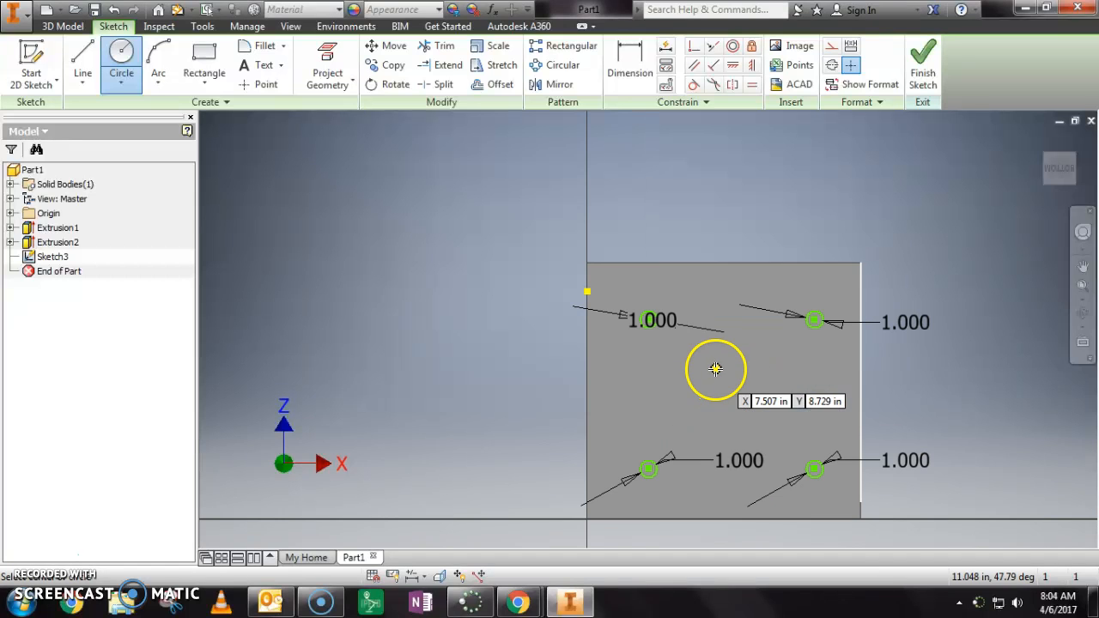
{"action": "left_click", "coordinate": [630, 60]}
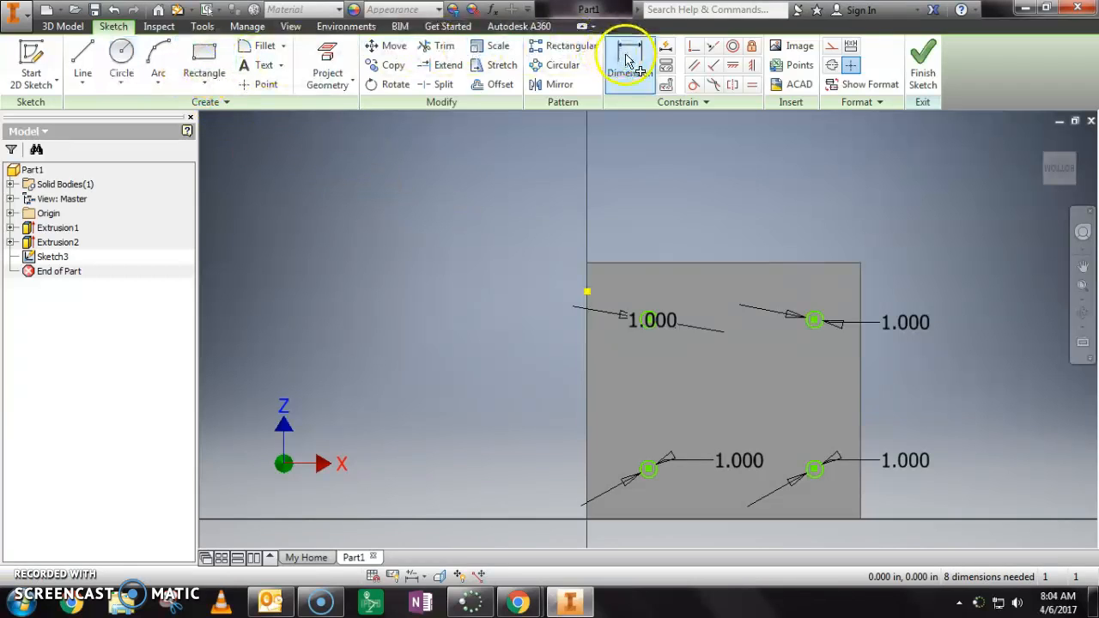
{"action": "left_click", "coordinate": [650, 320]}
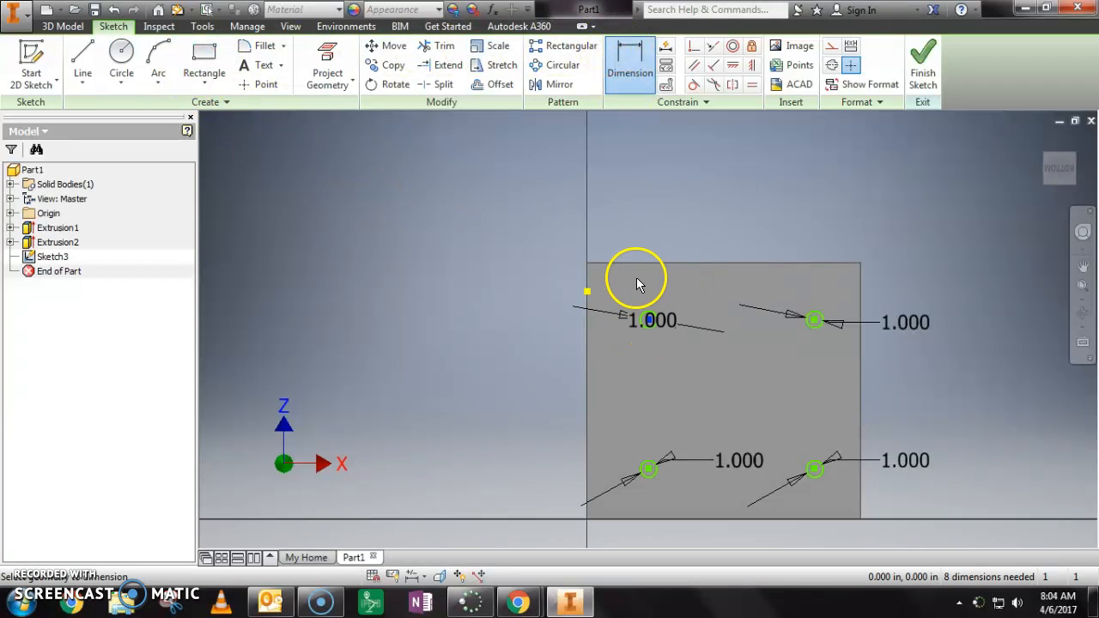
{"action": "left_click", "coordinate": [655, 277]}
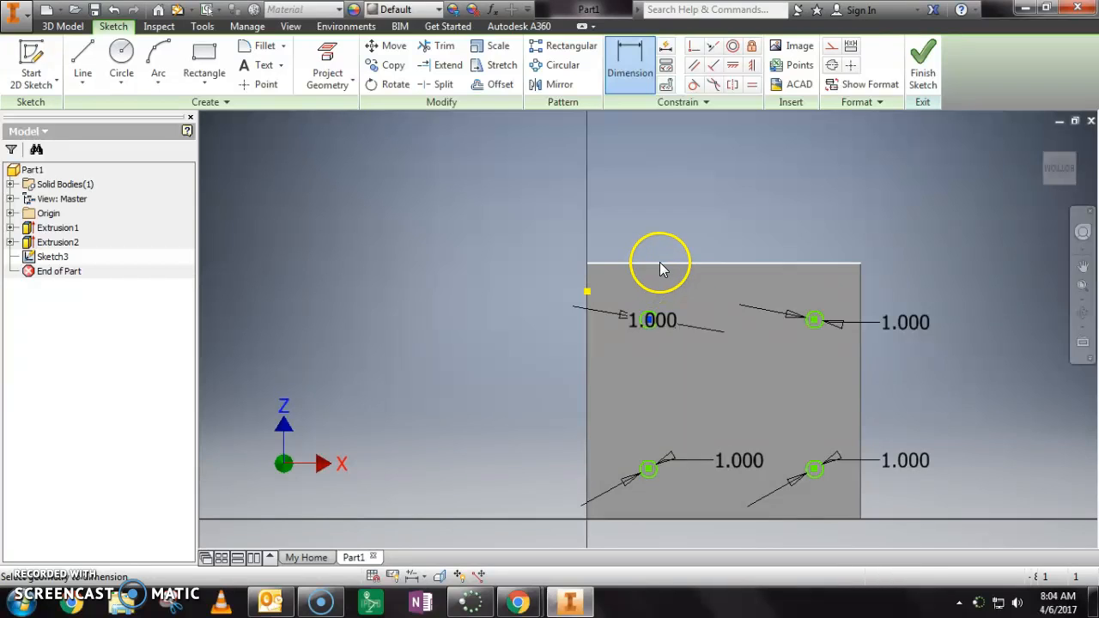
{"action": "left_click", "coordinate": [496, 278]}
{"action": "type", "text": "1"}
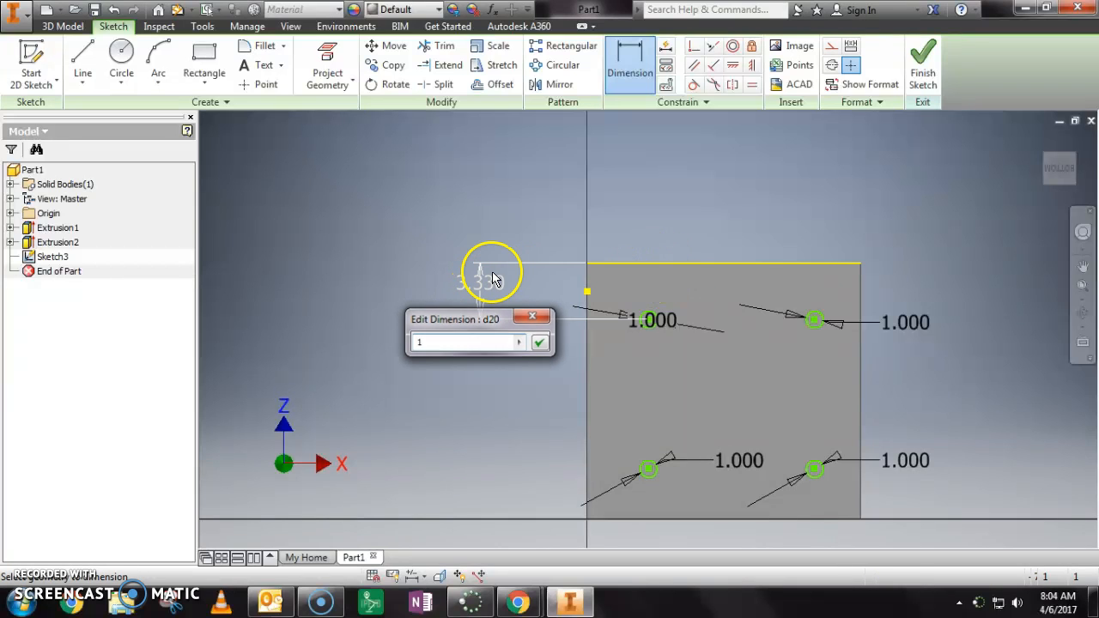
{"action": "key", "text": "Return"}
Step: Dimension the upper-left circle's center 1 in from the left edge of the underside face
{"action": "left_click", "coordinate": [648, 281]}
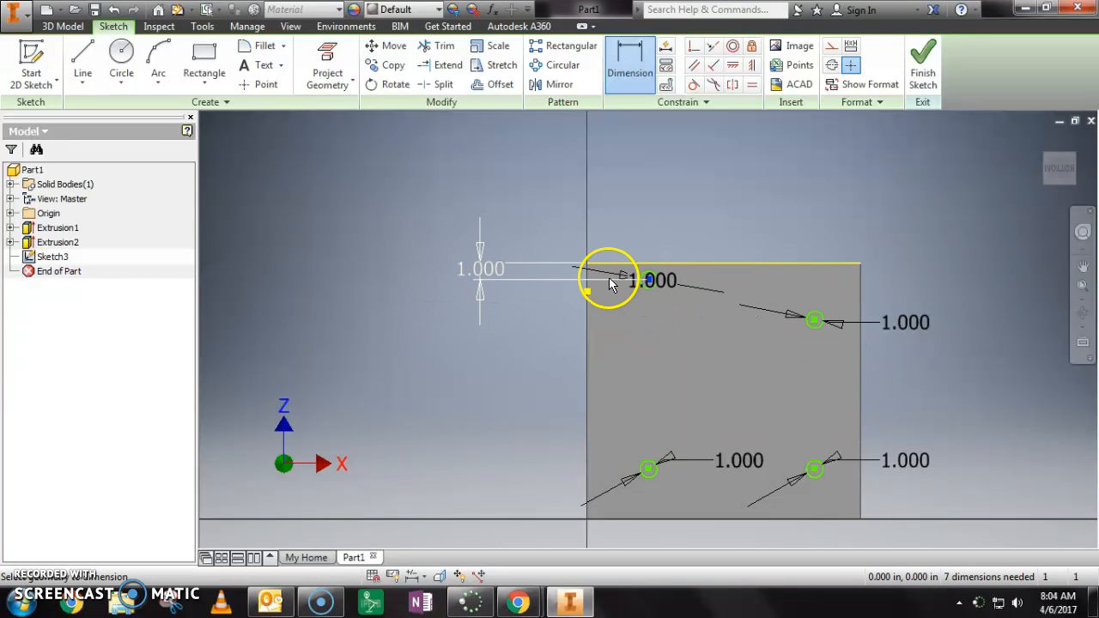
{"action": "left_click", "coordinate": [605, 223]}
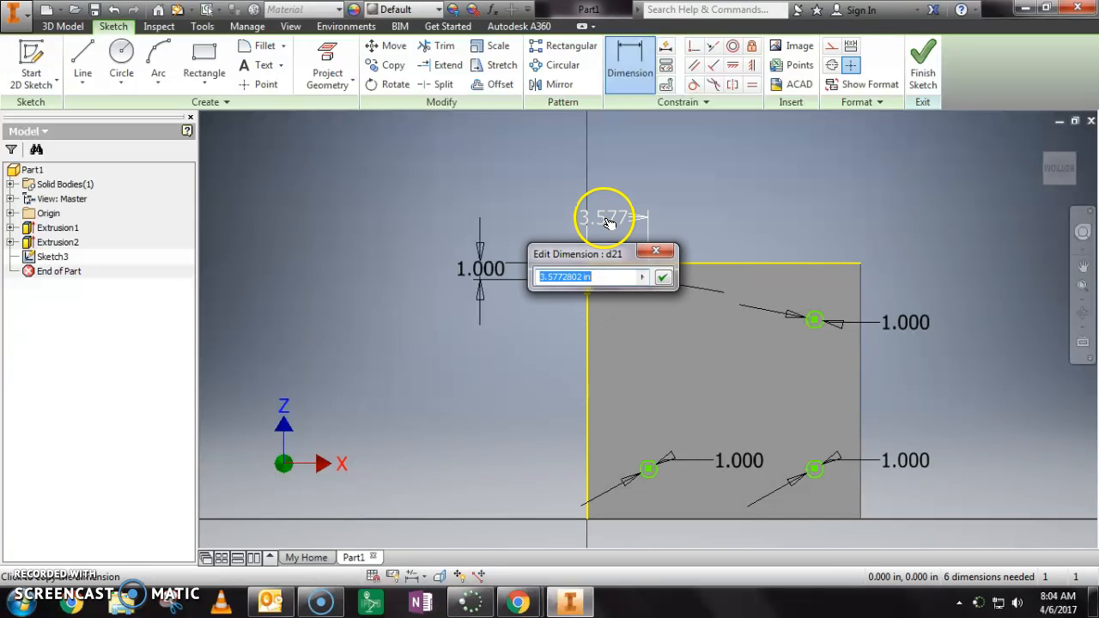
{"action": "type", "text": "1"}
{"action": "key", "text": "Return"}
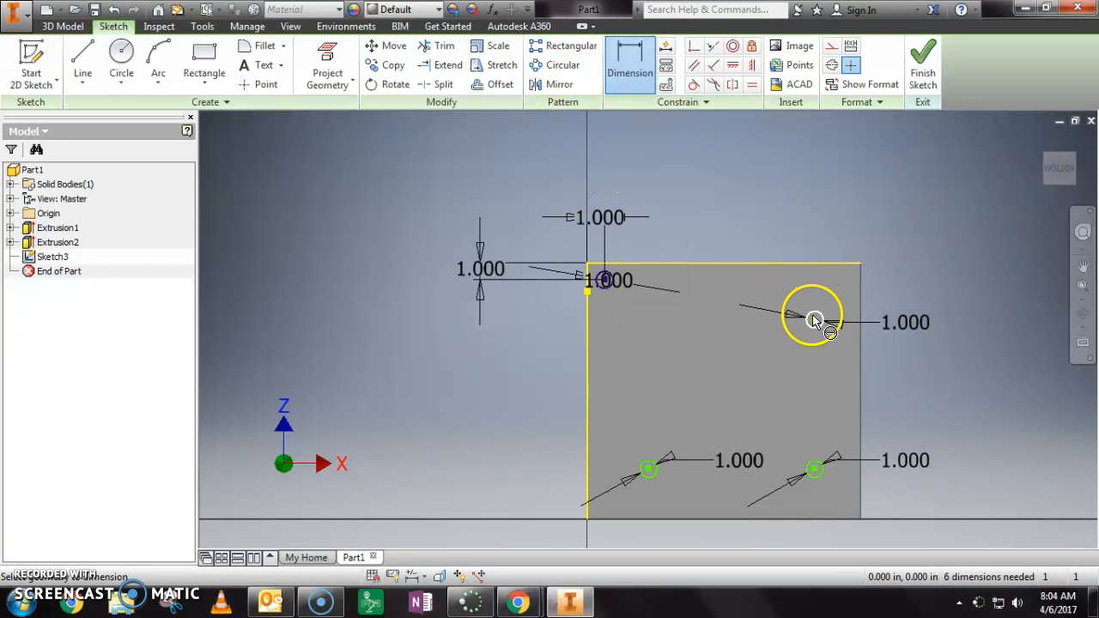
{"action": "key", "text": "Escape"}
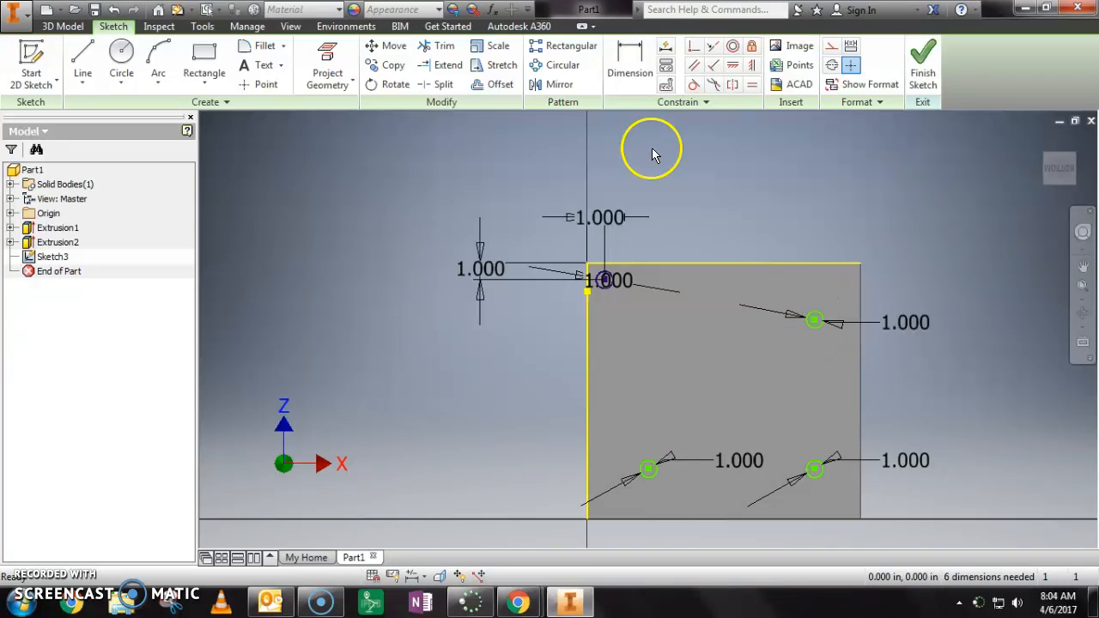
Step: Dimension the upper-right circle's center 1 in from the right edge of the underside face
{"action": "key", "text": "d"}
{"action": "left_click", "coordinate": [815, 319]}
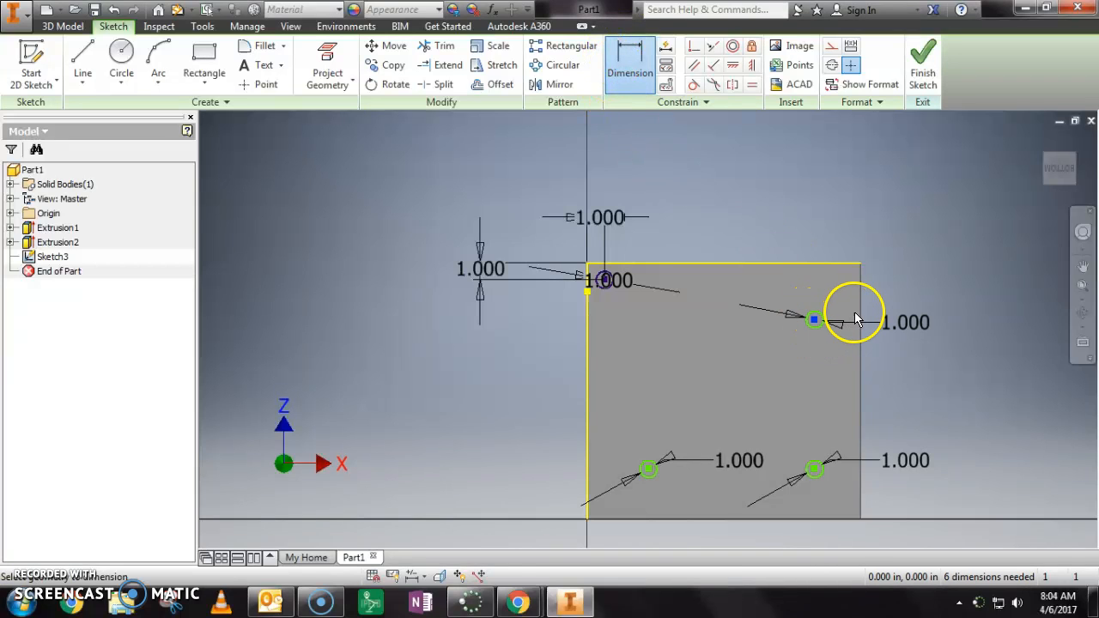
{"action": "left_click", "coordinate": [785, 277]}
{"action": "left_click", "coordinate": [831, 209]}
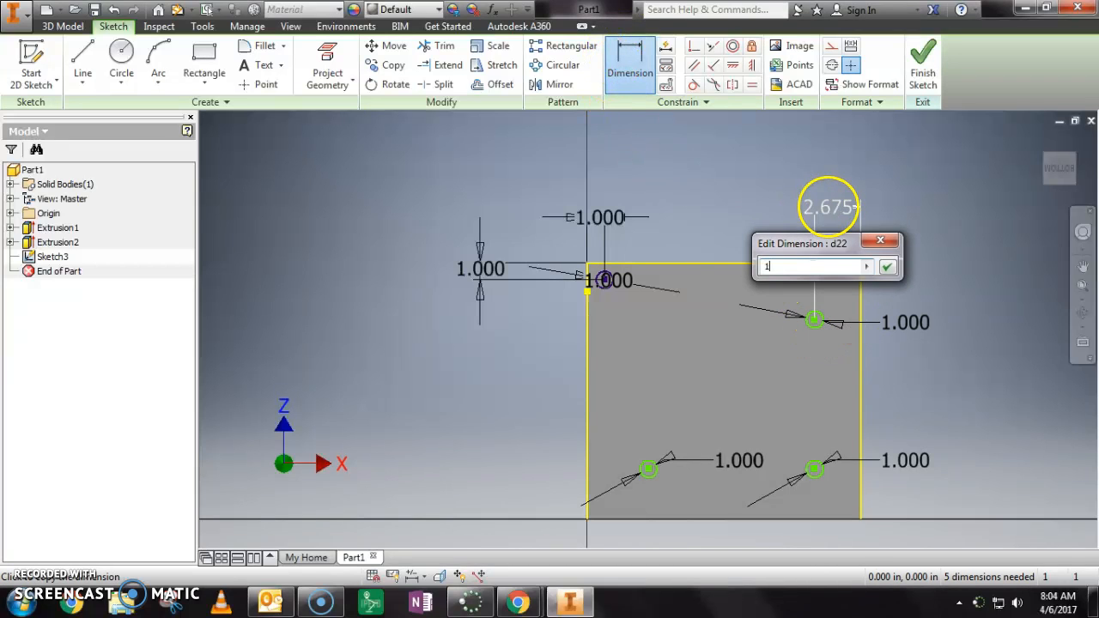
{"action": "key", "text": "Return"}
Step: Dimension the upper-right circle's center 1 in below the top edge of the underside face
{"action": "left_click", "coordinate": [844, 321]}
{"action": "left_click", "coordinate": [849, 264]}
{"action": "left_click", "coordinate": [975, 294]}
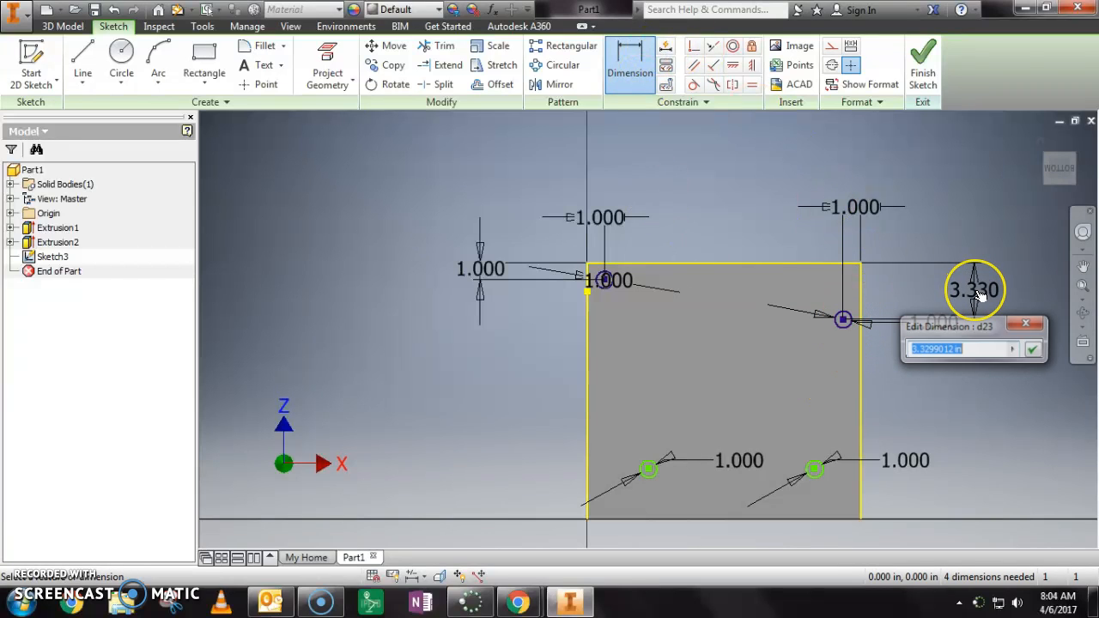
{"action": "type", "text": "1"}
{"action": "key", "text": "Return"}
Step: Dimension the lower-left circle's center 1 in from the left edge of the underside face
{"action": "left_click", "coordinate": [809, 279]}
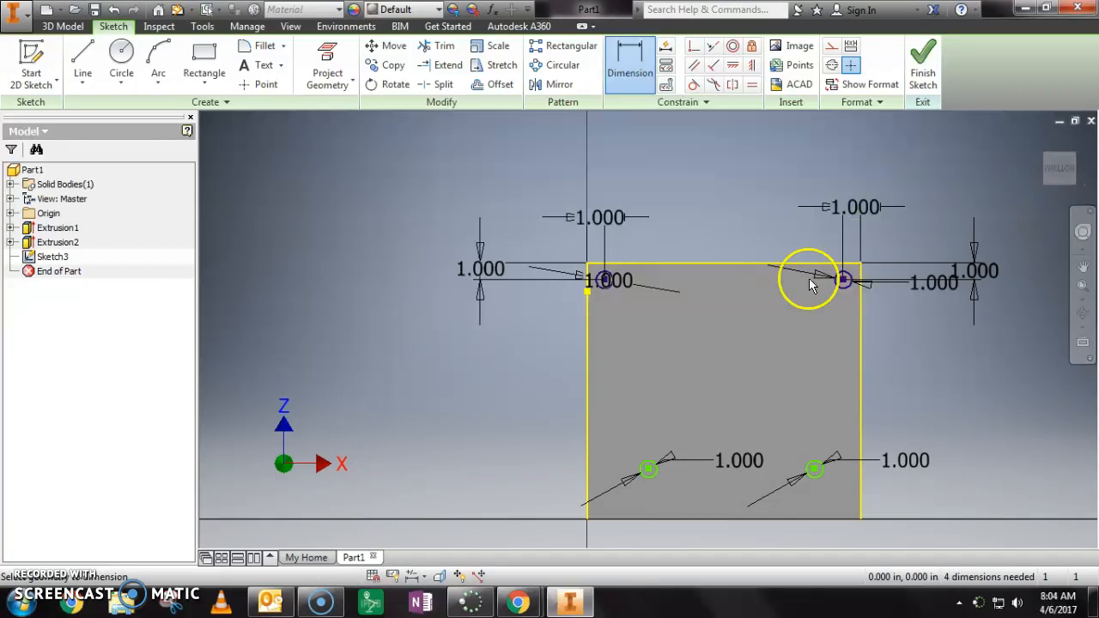
{"action": "scroll", "coordinate": [745, 383], "scroll_direction": "down", "scroll_amount": 2}
{"action": "scroll", "coordinate": [682, 420], "scroll_direction": "up", "scroll_amount": 3}
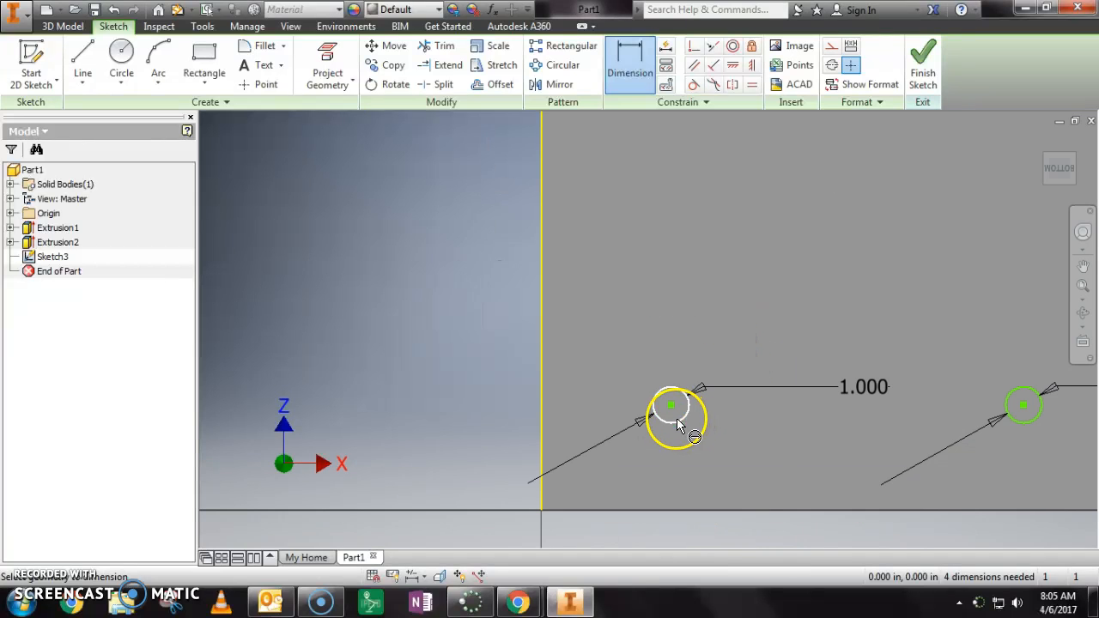
{"action": "left_click", "coordinate": [542, 404]}
{"action": "left_click", "coordinate": [491, 427]}
{"action": "key", "text": "Return"}
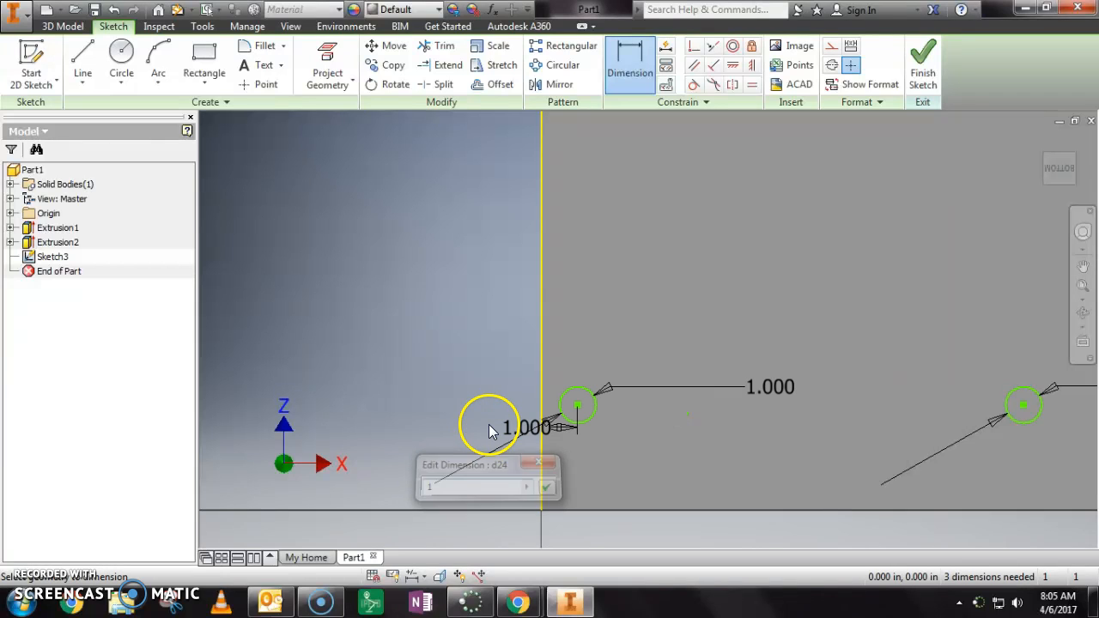
Step: Dimension the lower-left circle's center 1 in above the bottom edge of the underside face
{"action": "left_click", "coordinate": [598, 512]}
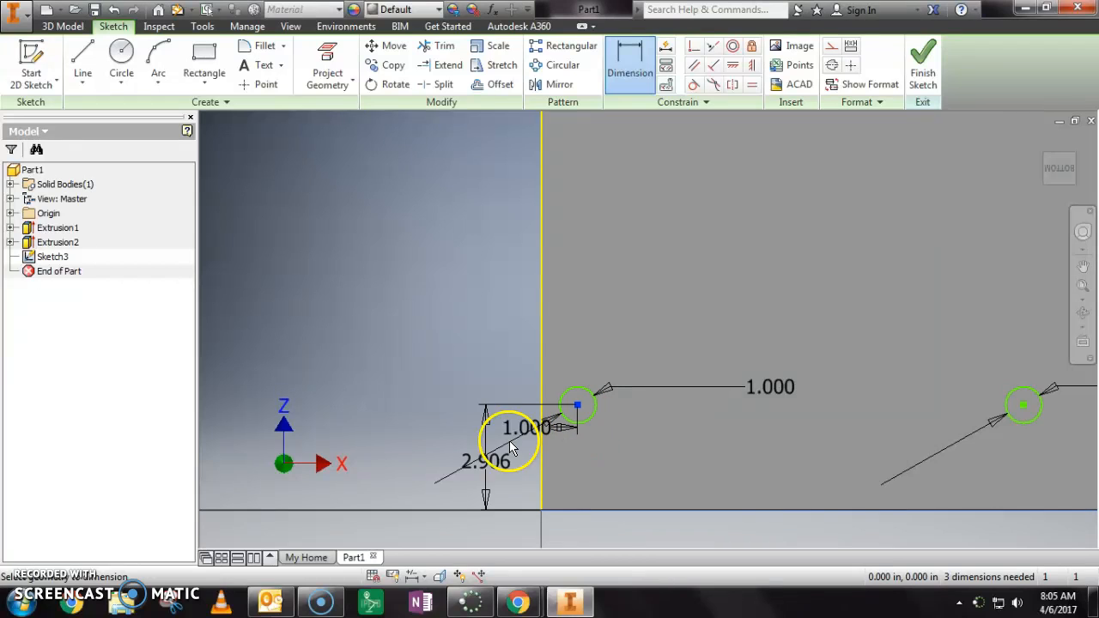
{"action": "left_click", "coordinate": [508, 489]}
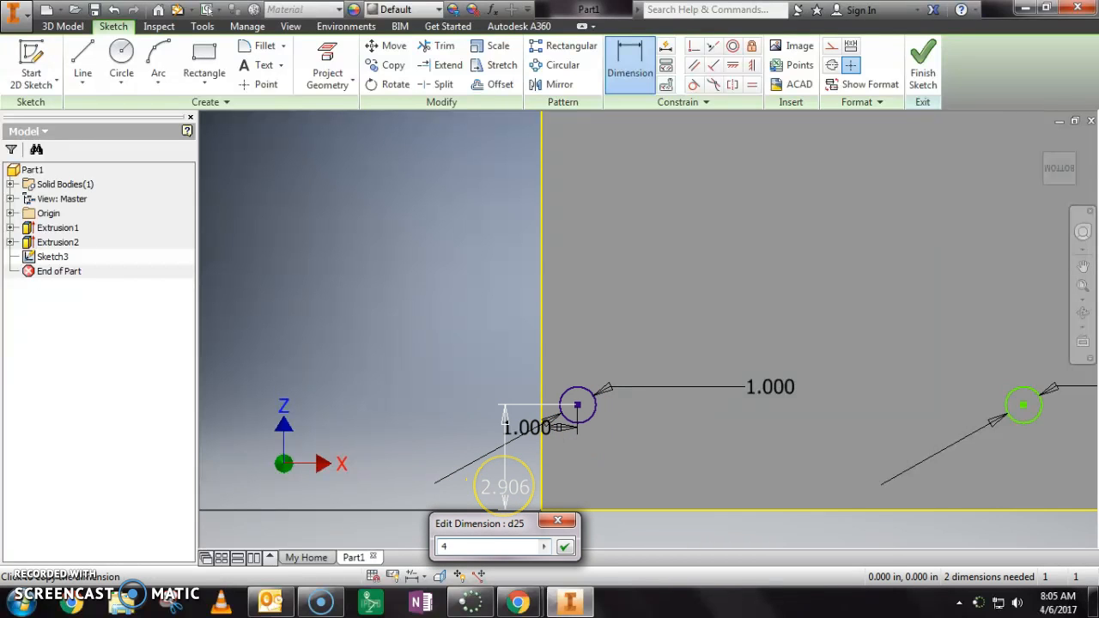
{"action": "key", "text": "Return"}
Step: Dimension the lower-right circle's center 1 in above the bottom edge of the underside face
{"action": "scroll", "coordinate": [309, 249], "scroll_direction": "down", "scroll_amount": 3}
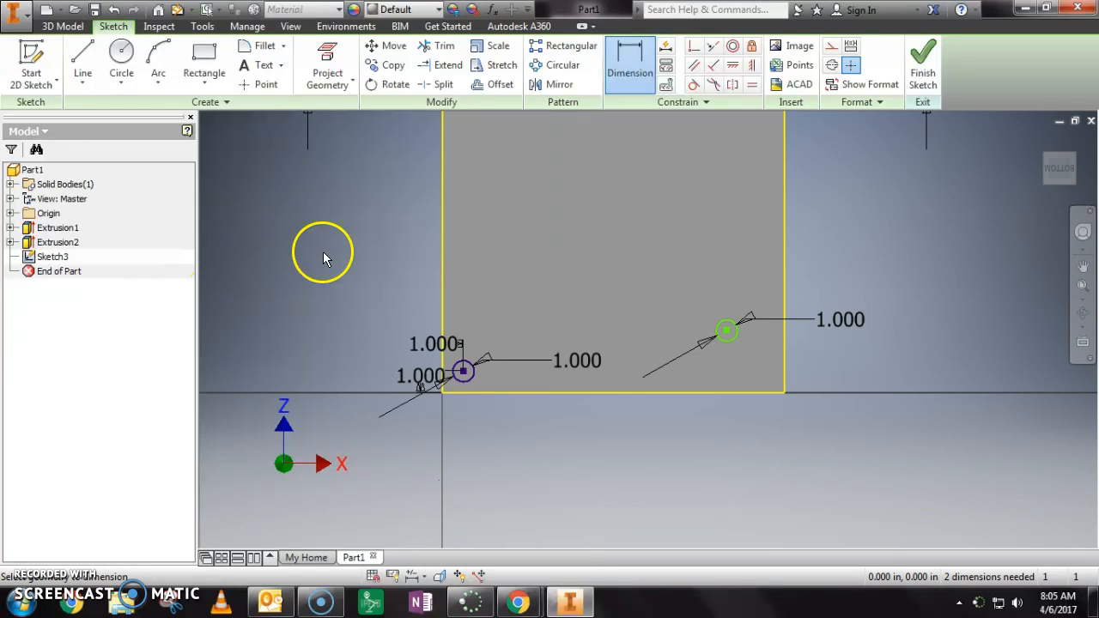
{"action": "scroll", "coordinate": [815, 300], "scroll_direction": "up", "scroll_amount": 4}
{"action": "left_click", "coordinate": [648, 359]}
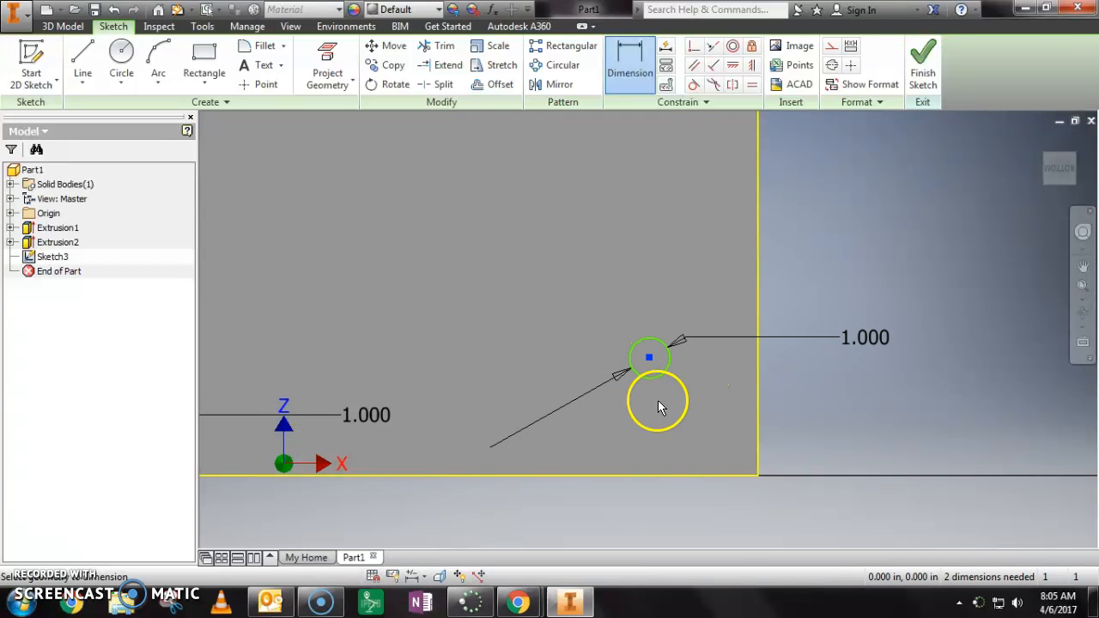
{"action": "left_click", "coordinate": [648, 475]}
{"action": "left_click", "coordinate": [897, 436]}
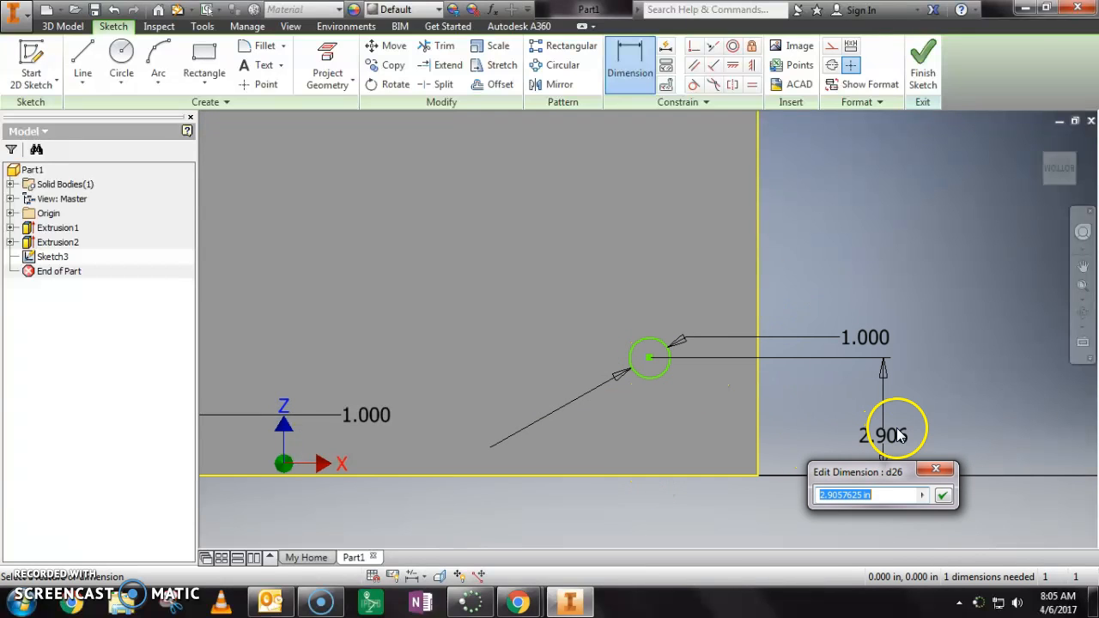
{"action": "type", "text": "1"}
{"action": "key", "text": "Return"}
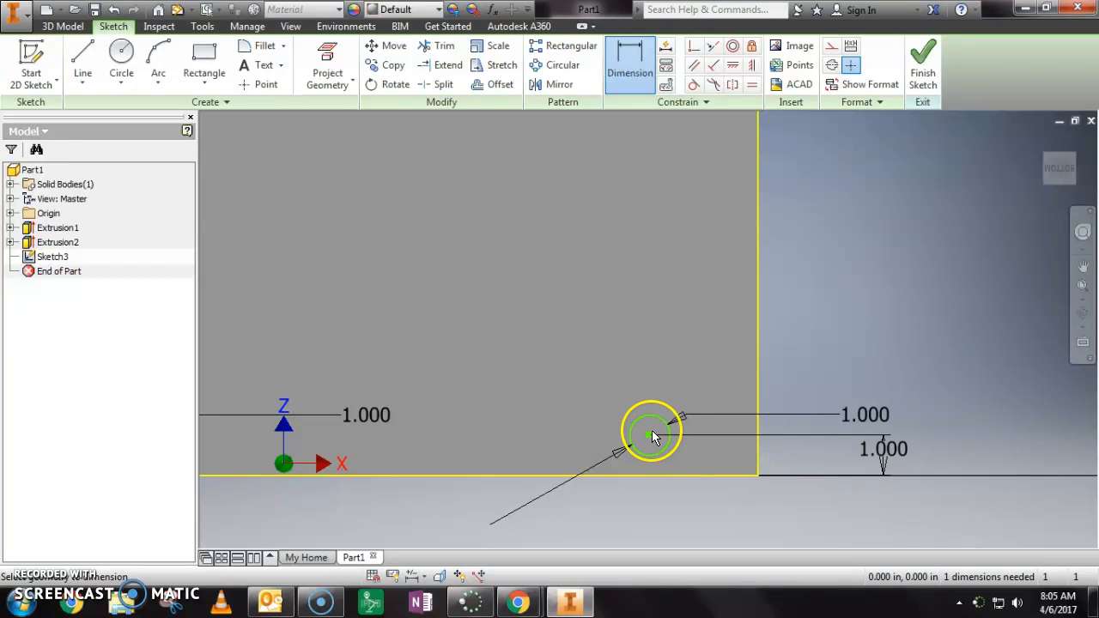
Step: Dimension the lower-right circle's center 1 in from the right edge of the underside face and finish the sketch
{"action": "left_click", "coordinate": [755, 418]}
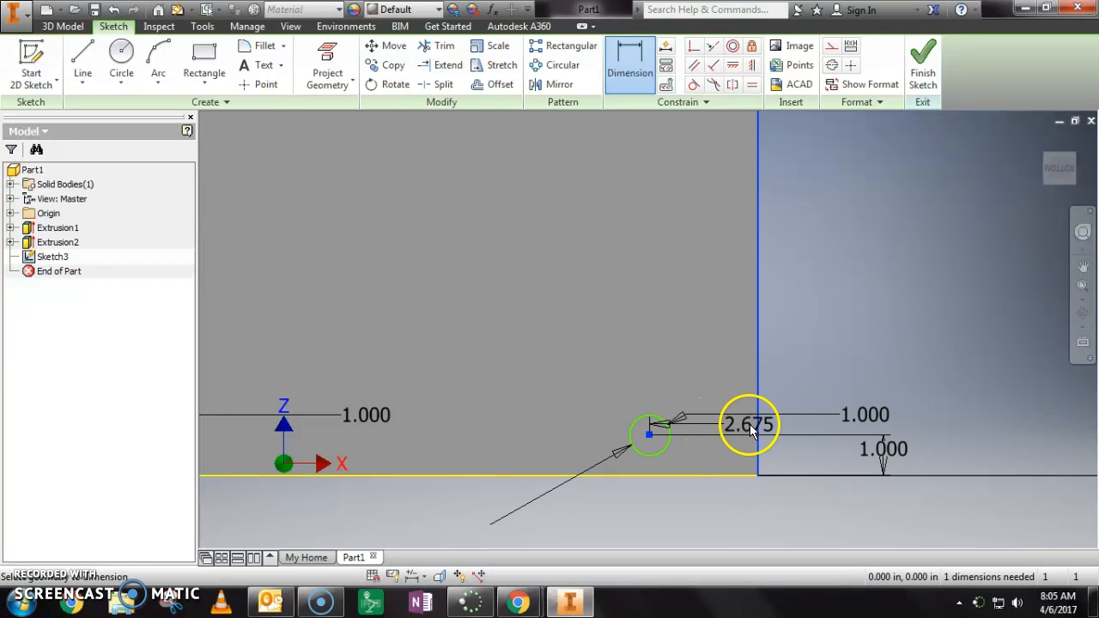
{"action": "left_click", "coordinate": [807, 346]}
{"action": "type", "text": "1"}
{"action": "key", "text": "Return"}
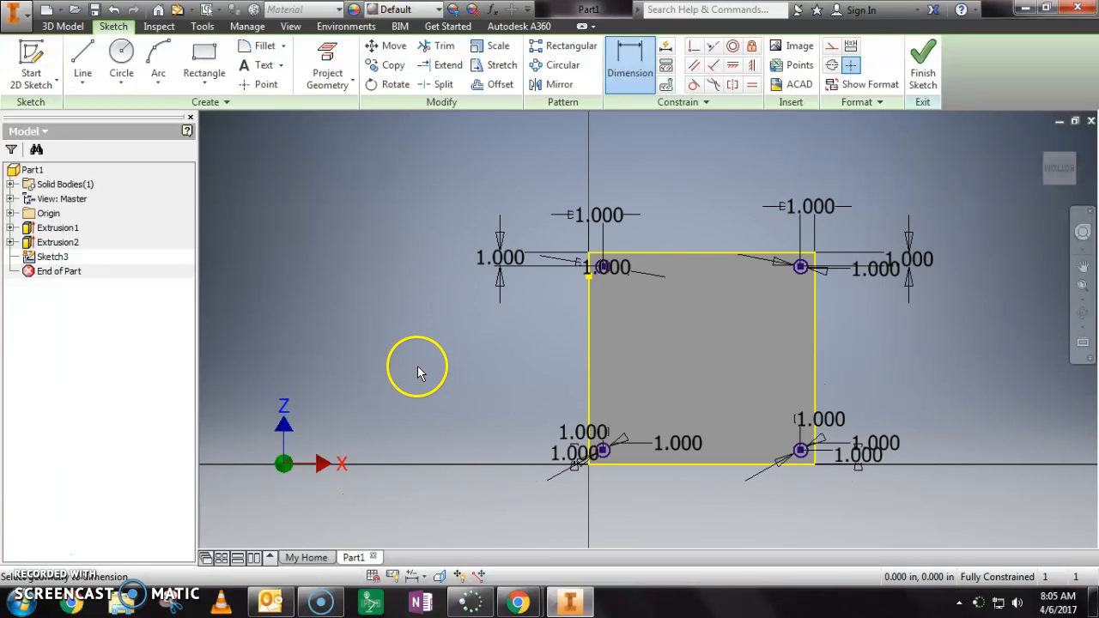
{"action": "left_click", "coordinate": [922, 64]}
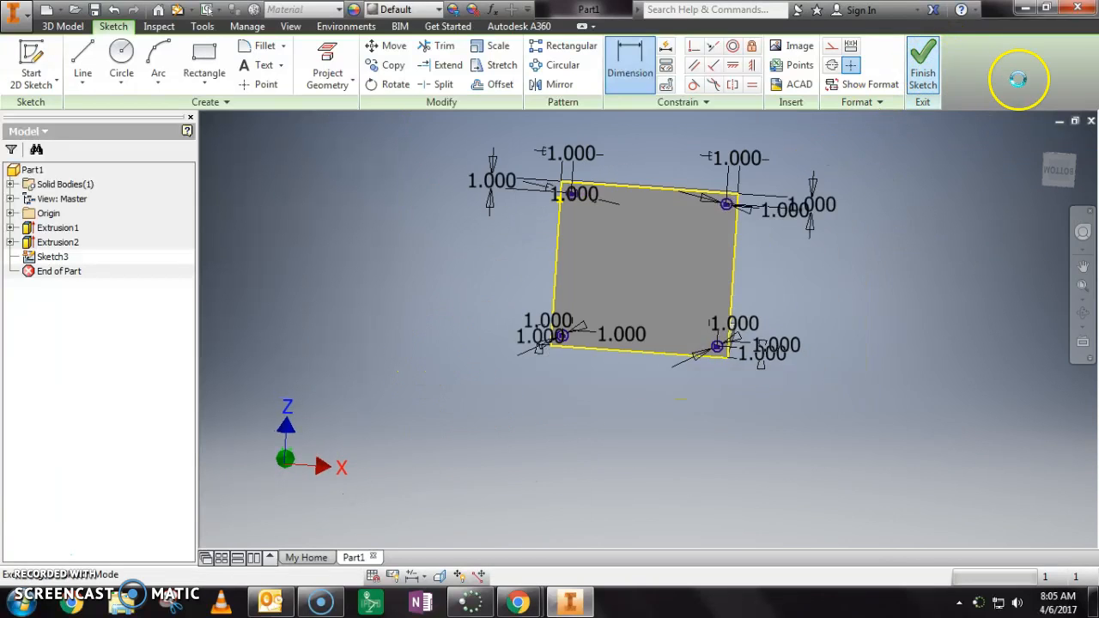
{"action": "left_click", "coordinate": [83, 62]}
{"action": "scroll", "coordinate": [599, 233], "scroll_direction": "up", "scroll_amount": 2}
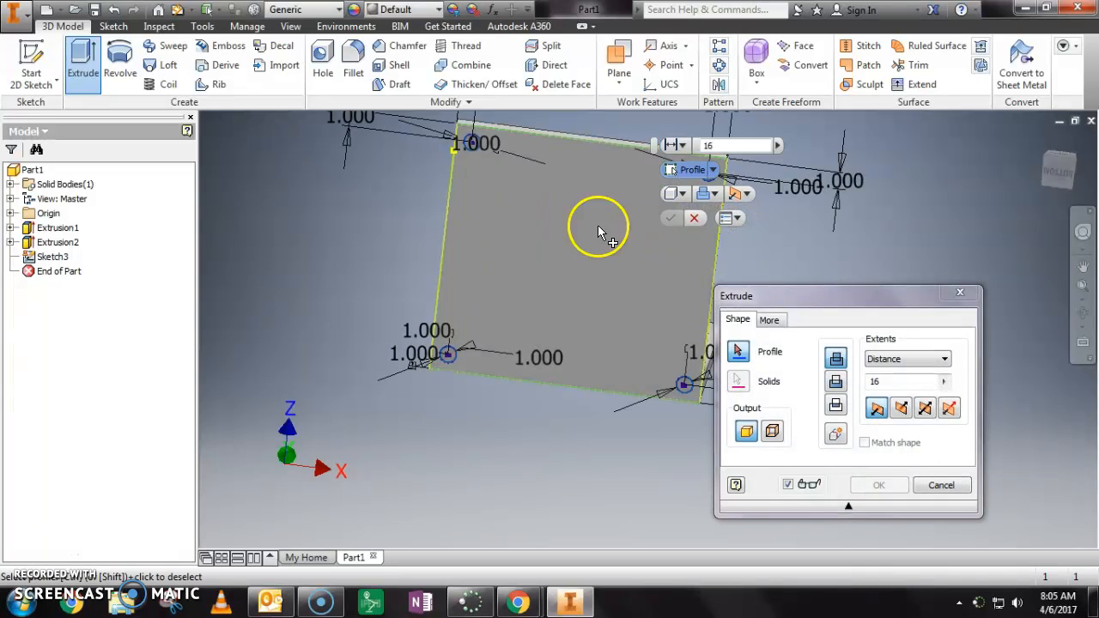
{"action": "left_click", "coordinate": [471, 143]}
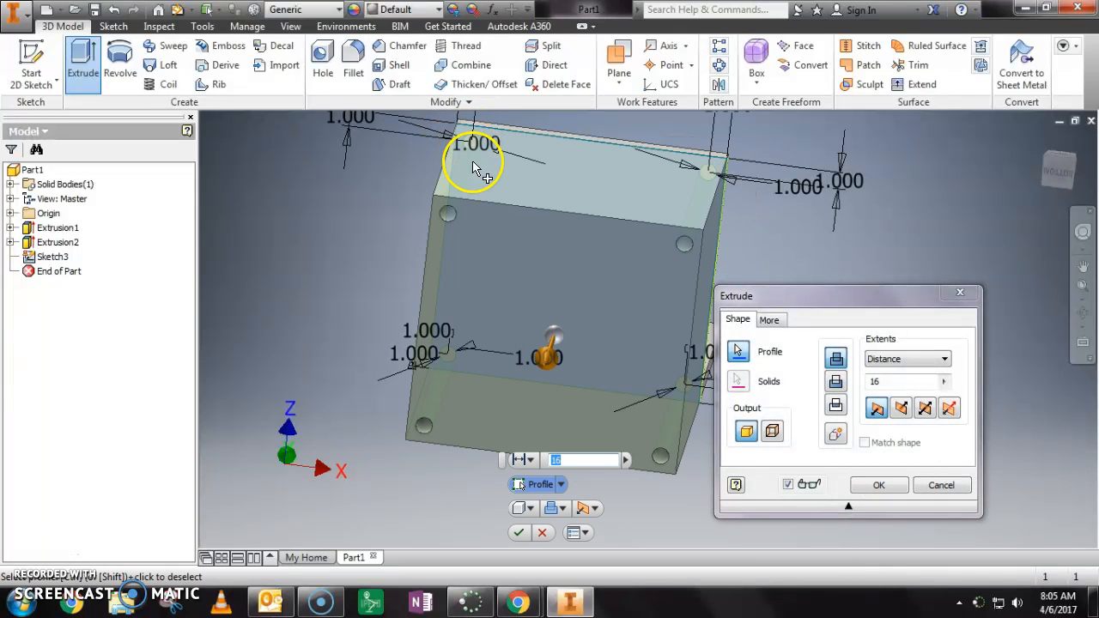
{"action": "left_click", "coordinate": [960, 293]}
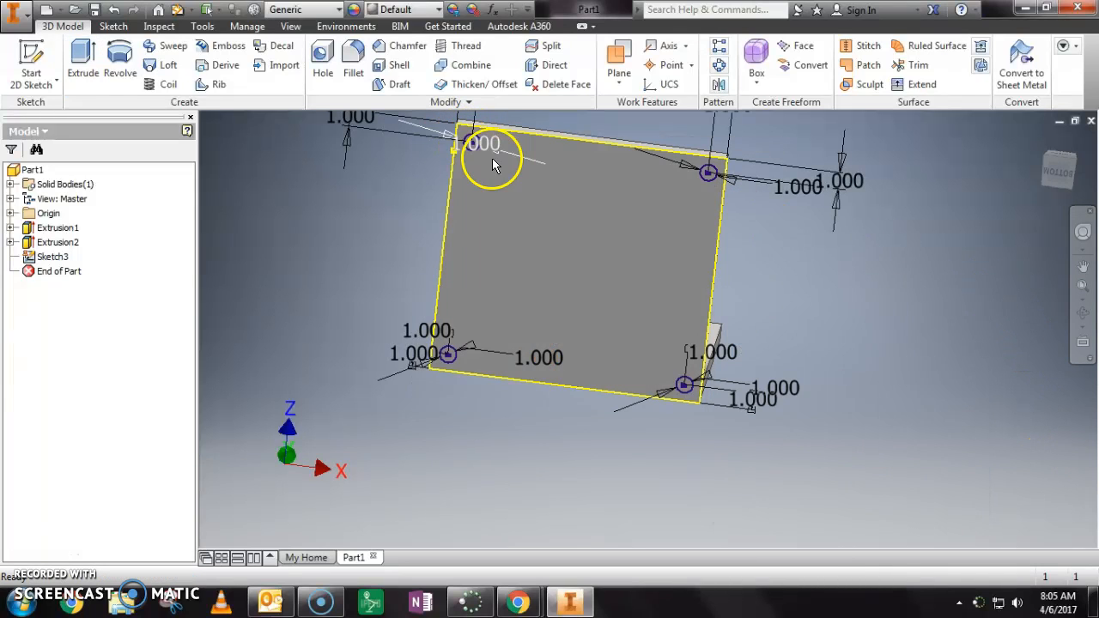
Step: Move the dimension labels around the upper-left, lower-left and lower-right circles outward so they no longer cover the circles
{"action": "left_click_drag", "start_coordinate": [480, 151], "coordinate": [240, 230]}
{"action": "left_click_drag", "start_coordinate": [390, 203], "coordinate": [389, 202]}
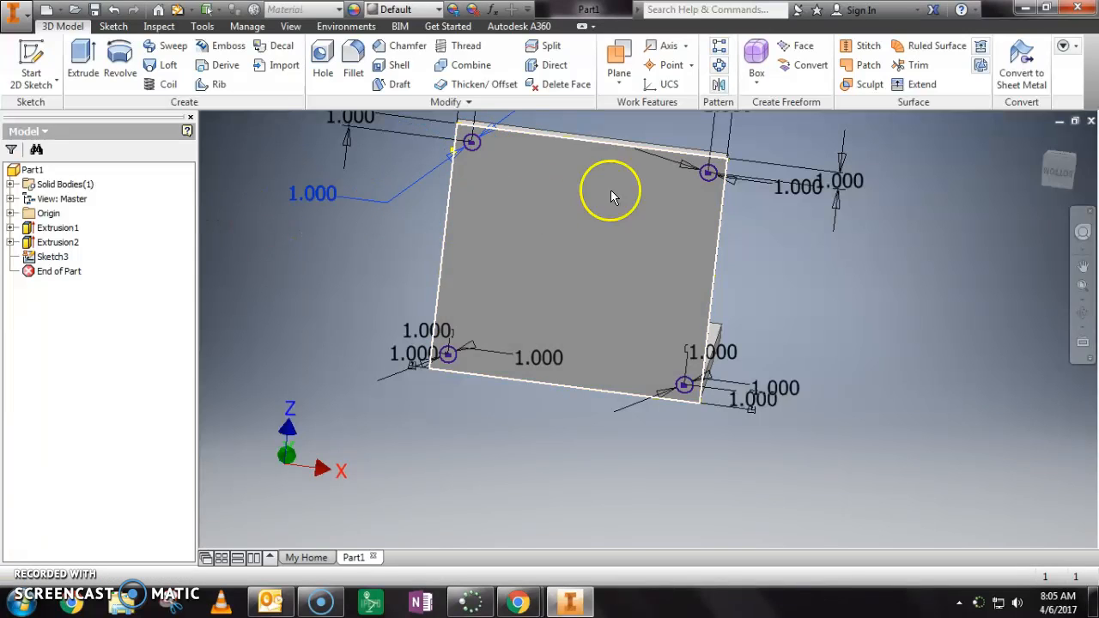
{"action": "left_click_drag", "start_coordinate": [420, 329], "coordinate": [365, 324]}
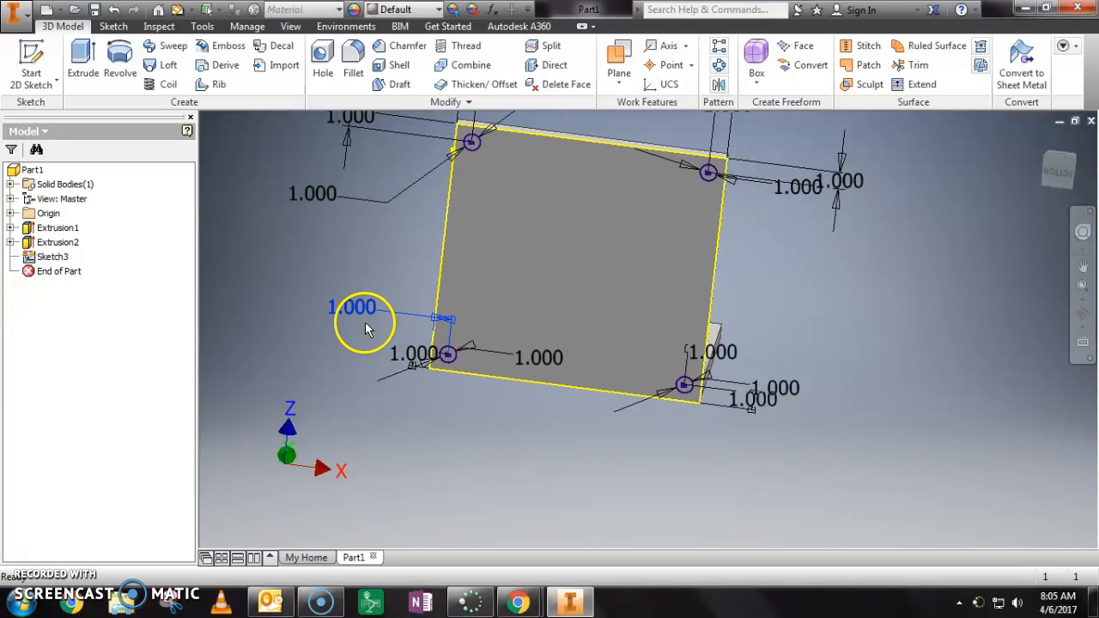
{"action": "left_click_drag", "start_coordinate": [399, 356], "coordinate": [311, 373]}
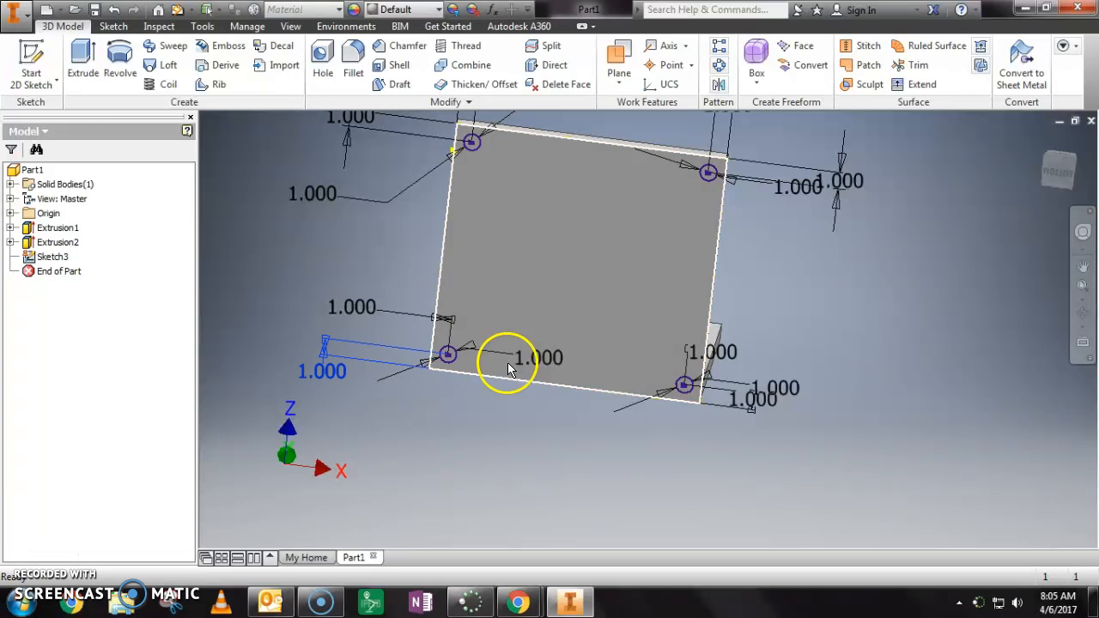
{"action": "left_click_drag", "start_coordinate": [535, 355], "coordinate": [555, 432]}
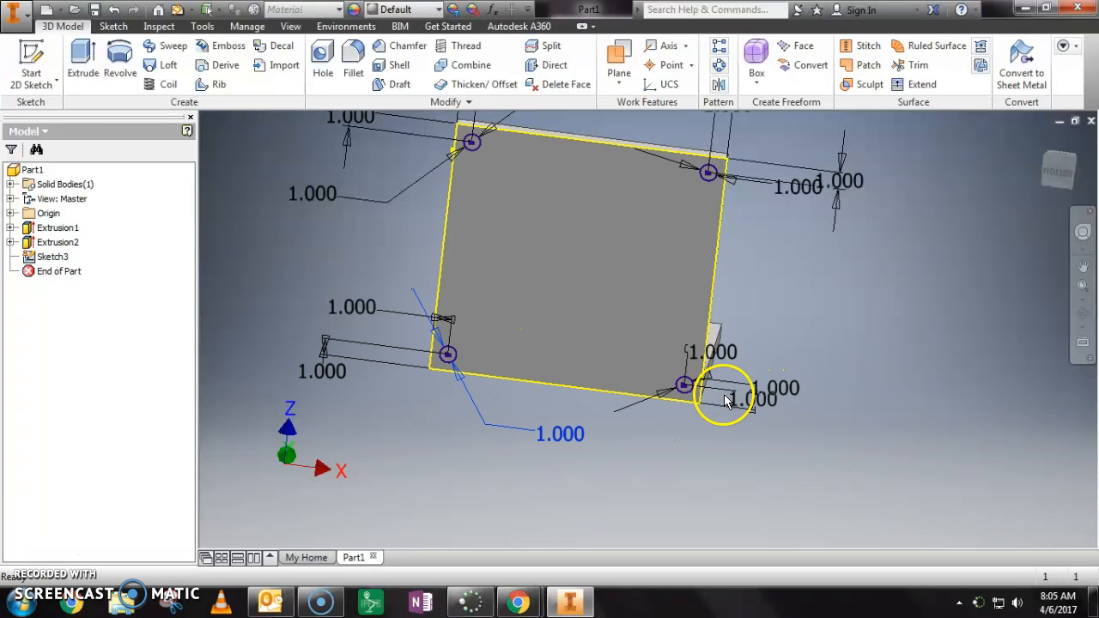
{"action": "left_click_drag", "start_coordinate": [713, 354], "coordinate": [780, 349]}
{"action": "left_click", "coordinate": [525, 191]}
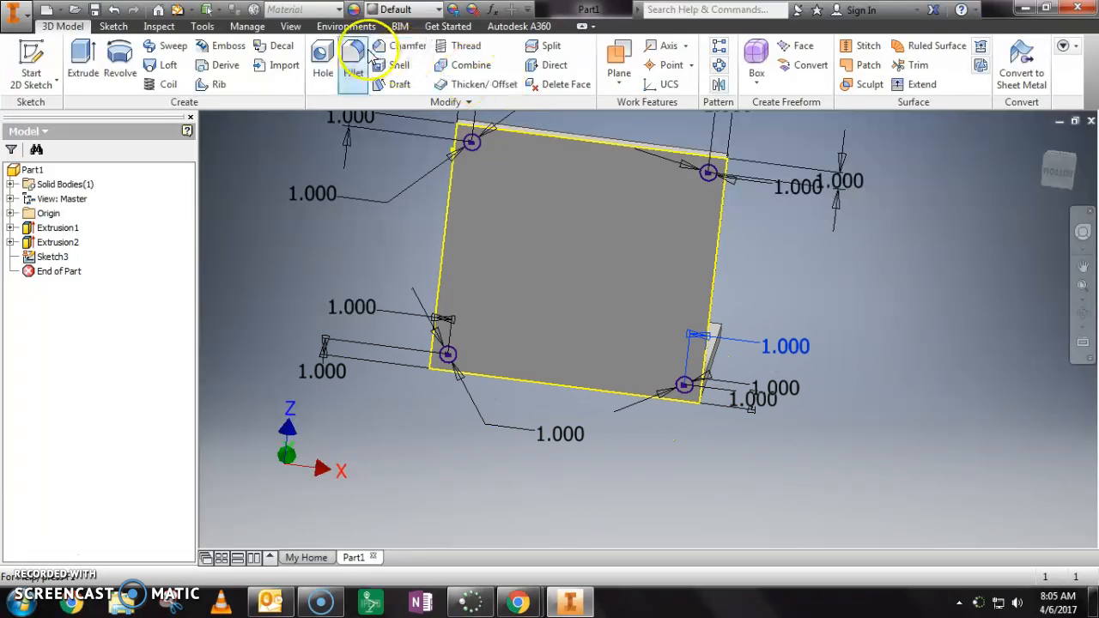
Step: Extrude the four corner circles 14 in outward from the base's underside as legs
{"action": "left_click", "coordinate": [73, 60]}
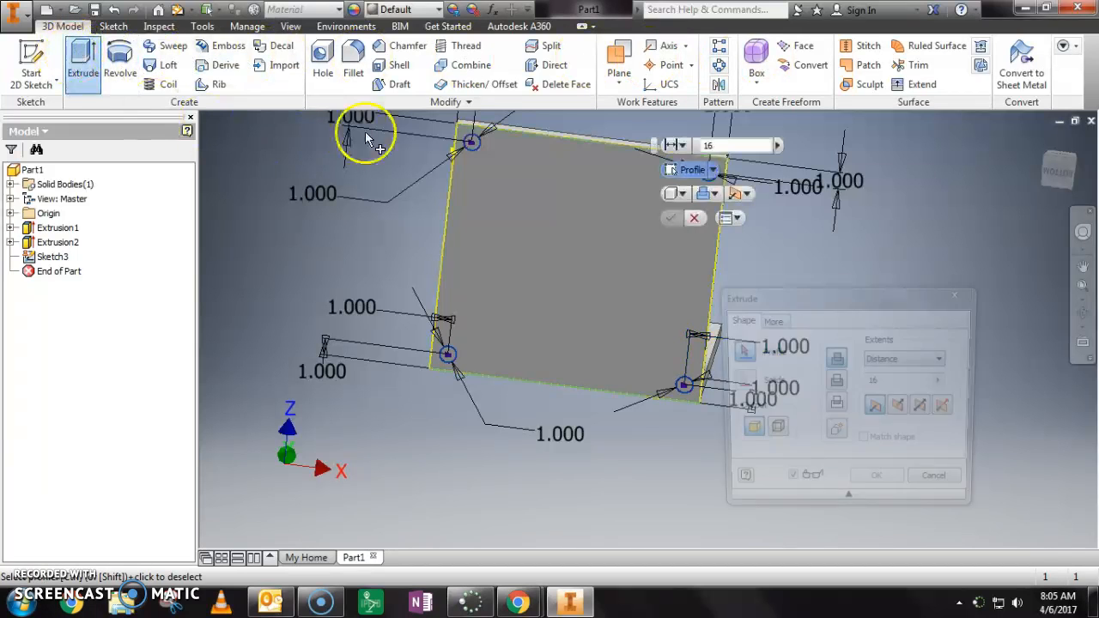
{"action": "left_click", "coordinate": [704, 171]}
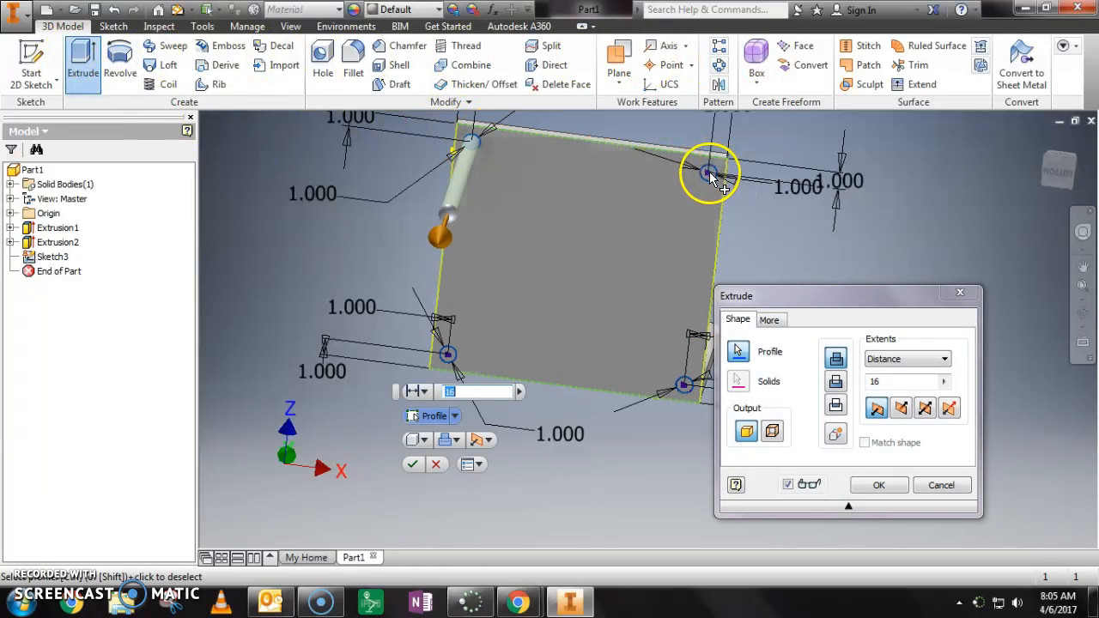
{"action": "left_click", "coordinate": [684, 383]}
{"action": "left_click", "coordinate": [447, 353]}
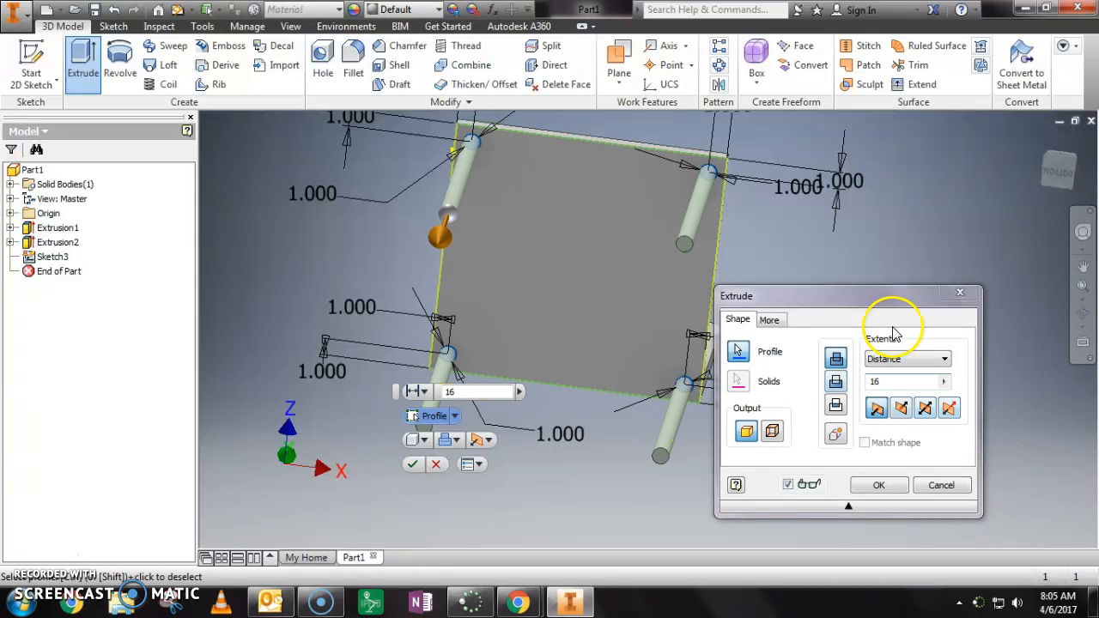
{"action": "middle_click_drag", "start_coordinate": [919, 210], "coordinate": [756, 226], "text": "shift"}
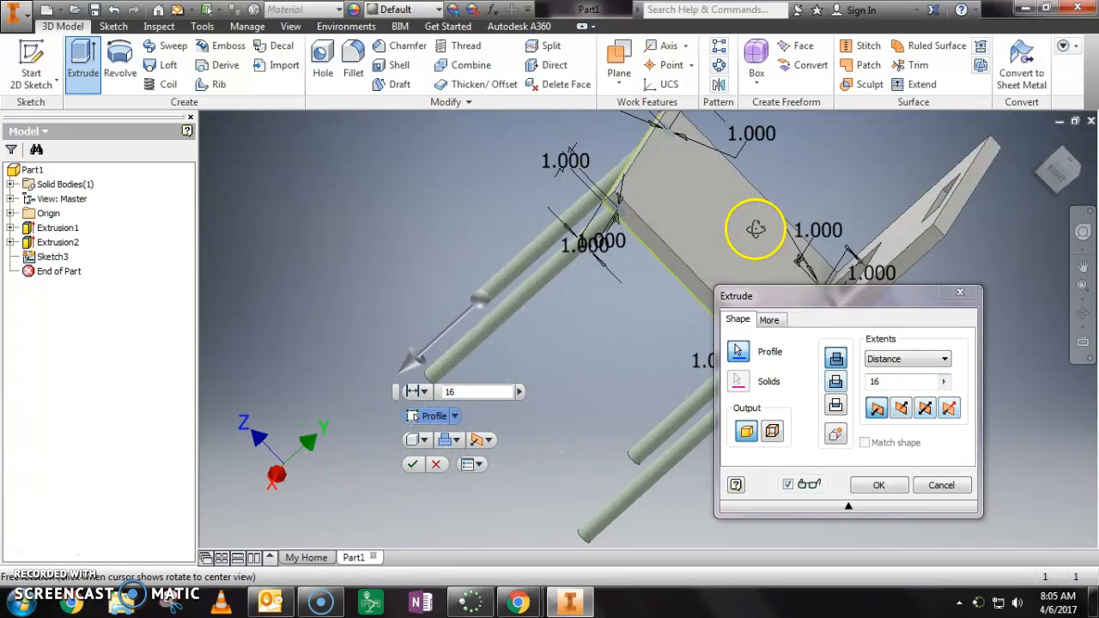
{"action": "left_click", "coordinate": [887, 382]}
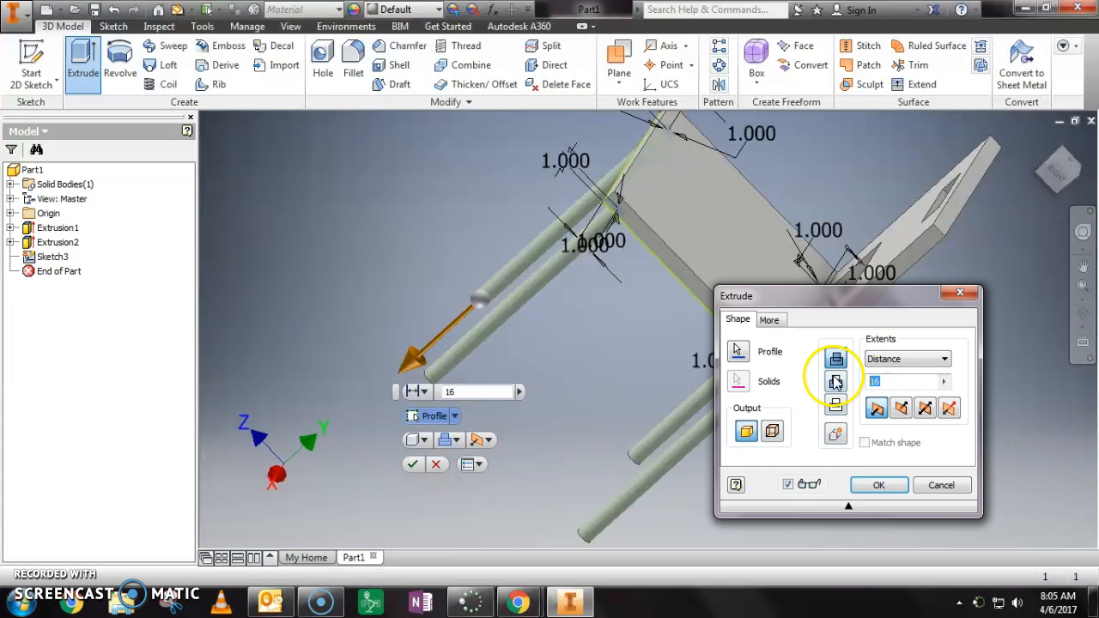
{"action": "type", "text": "14"}
{"action": "left_click", "coordinate": [835, 382]}
{"action": "key", "text": "Return"}
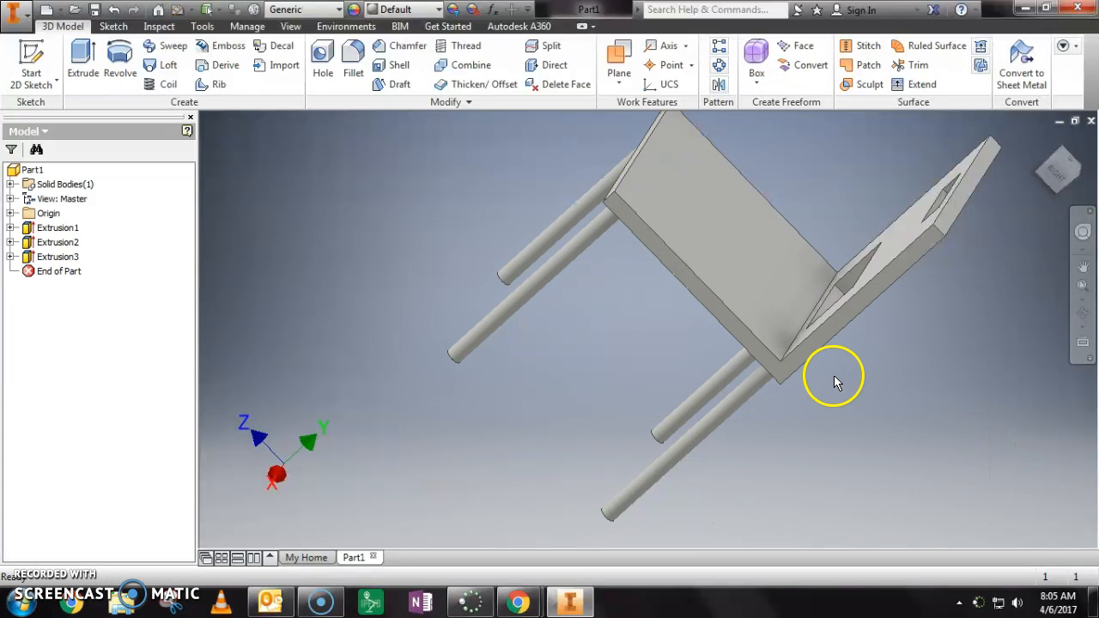
Step: Fillet the inner edge where the seat meets the backrest with a 2 in radius
{"action": "middle_click_drag", "start_coordinate": [721, 482], "coordinate": [773, 473], "text": "shift"}
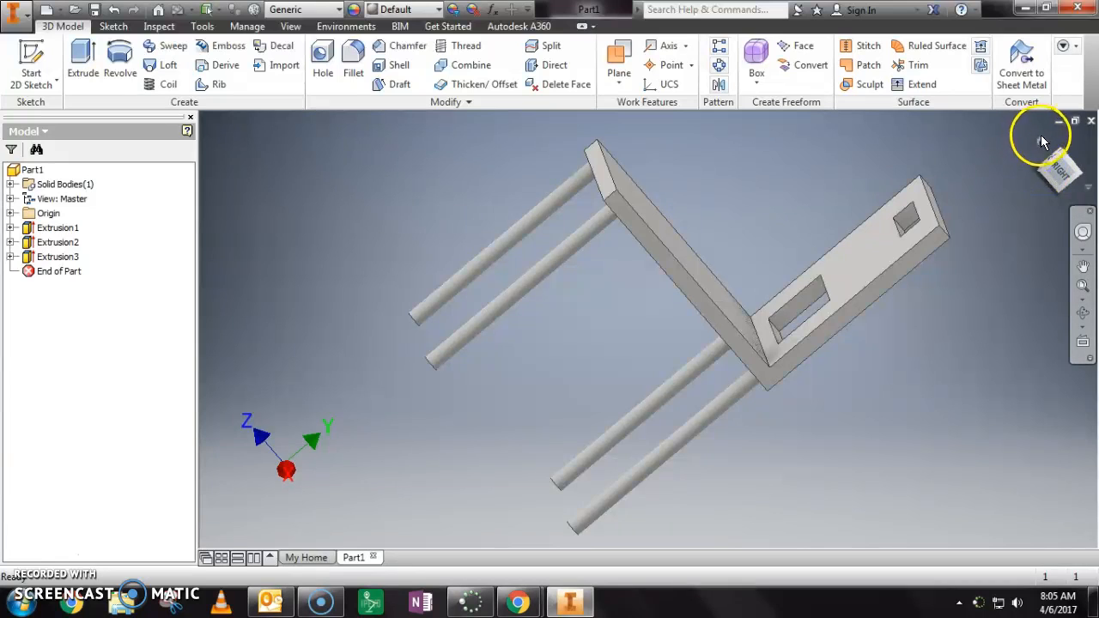
{"action": "left_click", "coordinate": [1039, 135]}
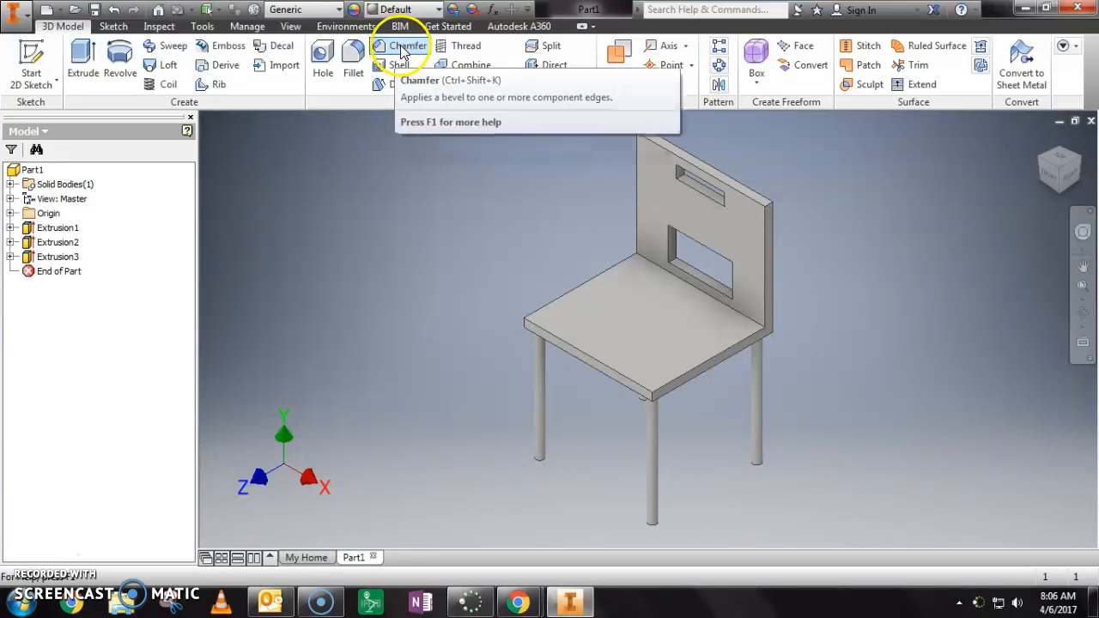
{"action": "left_click", "coordinate": [352, 60]}
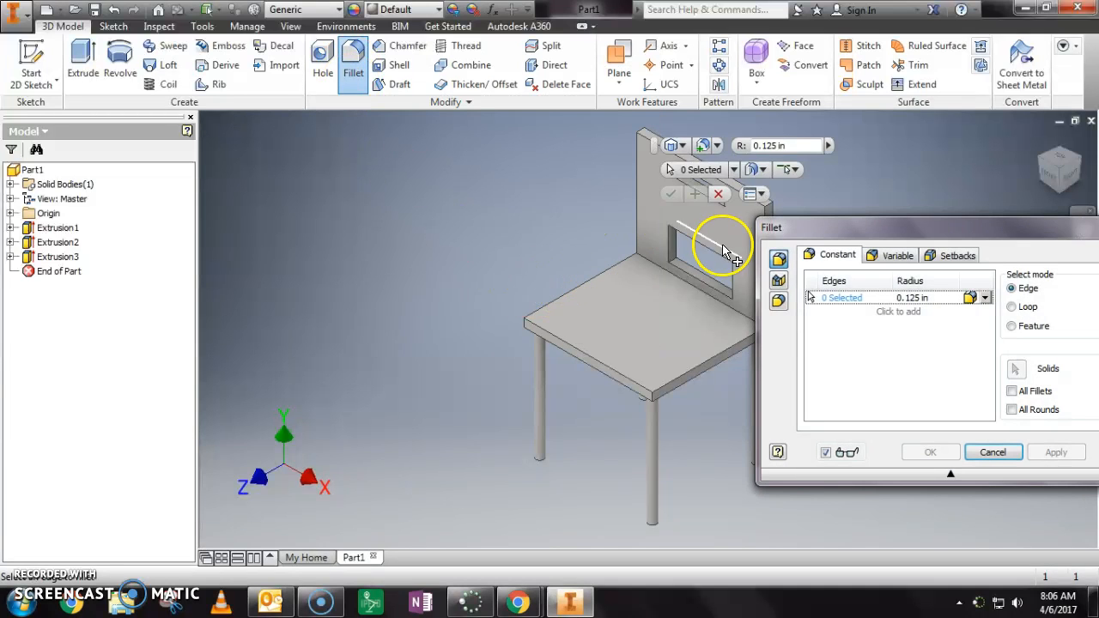
{"action": "left_click", "coordinate": [710, 298]}
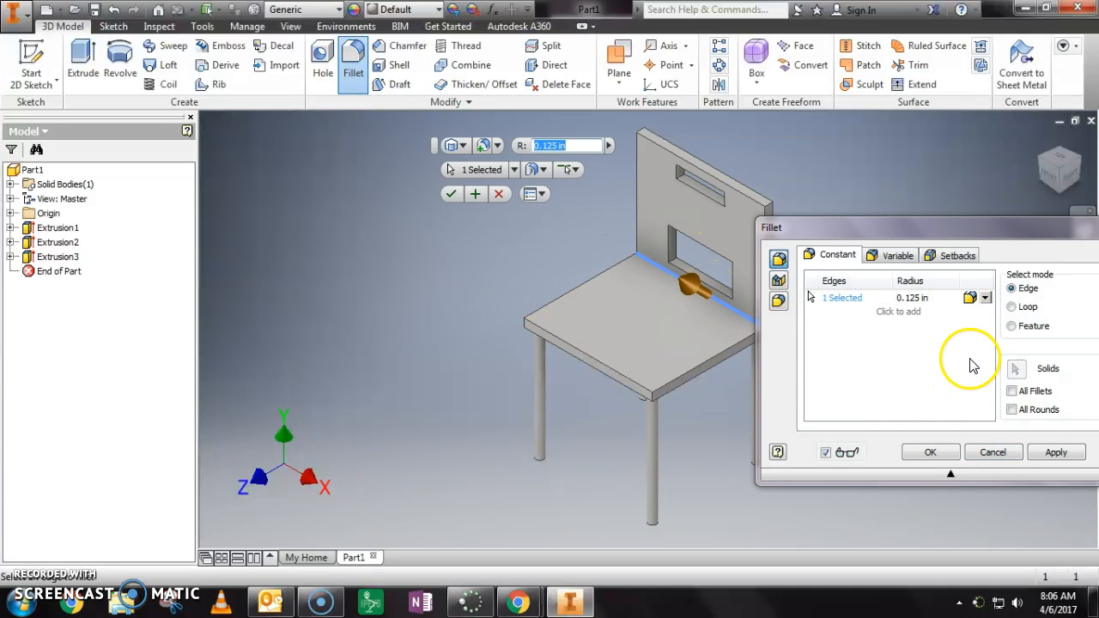
{"action": "left_click_drag", "start_coordinate": [936, 228], "coordinate": [294, 256]}
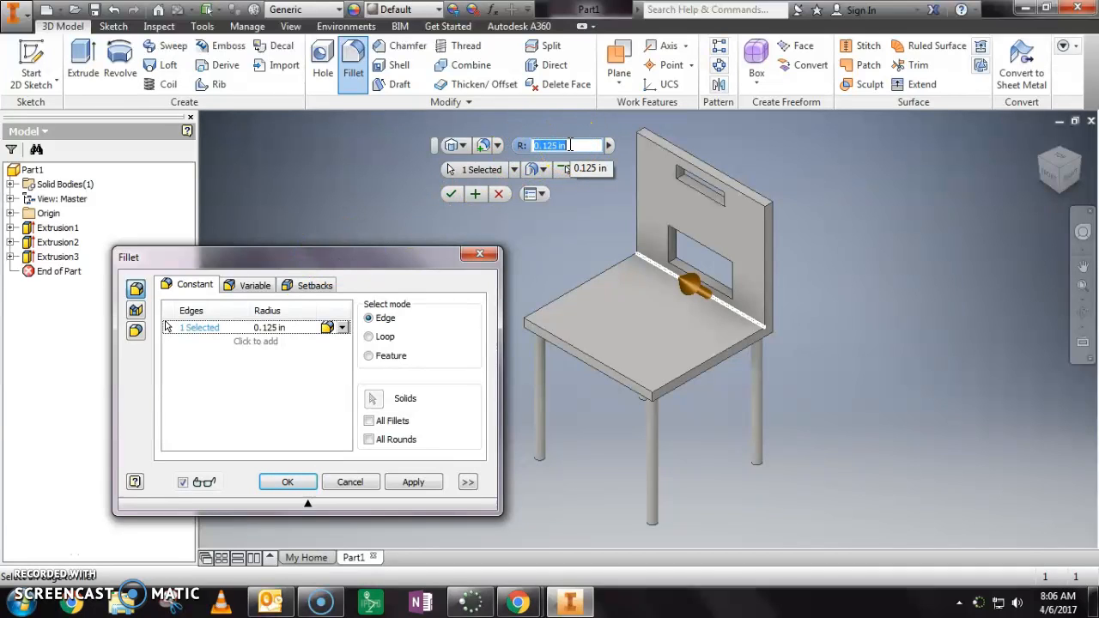
{"action": "left_click", "coordinate": [429, 147]}
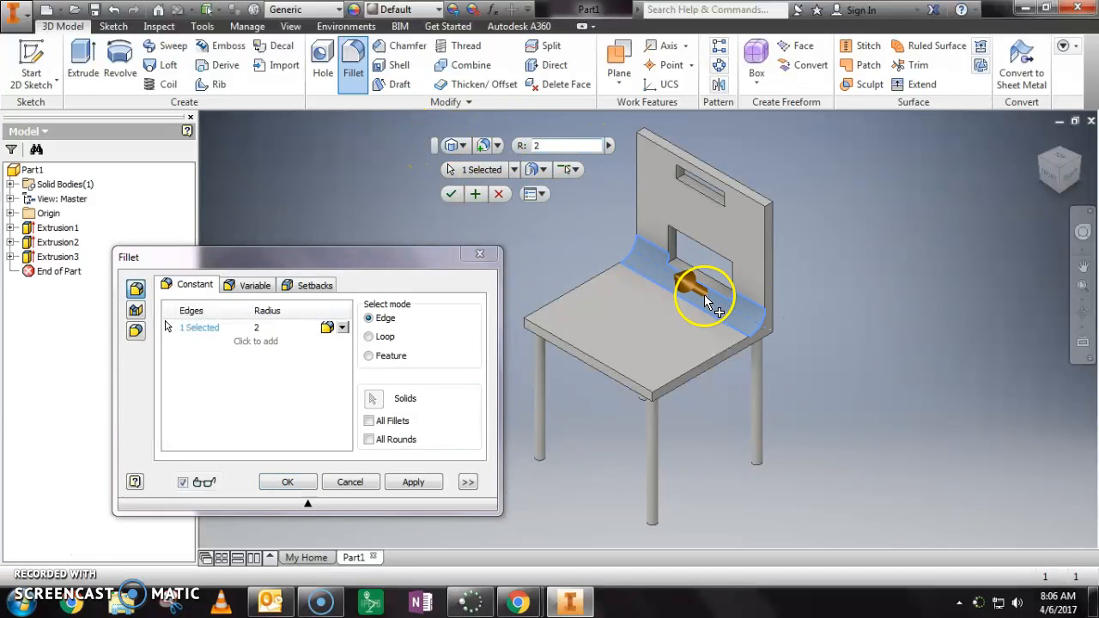
{"action": "left_click", "coordinate": [450, 193]}
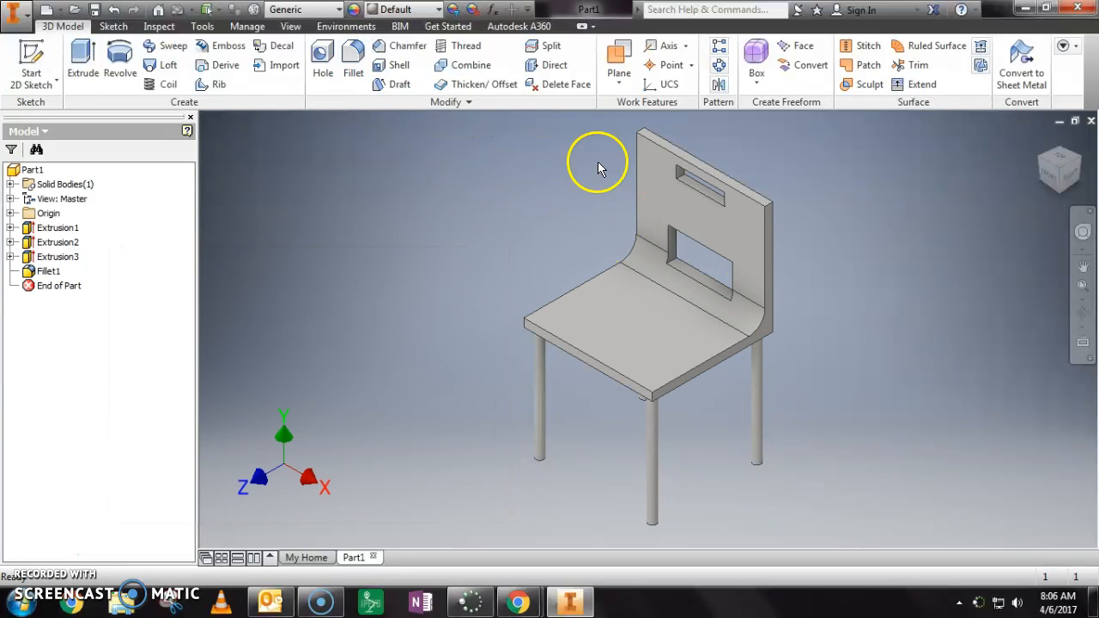
{"action": "left_click", "coordinate": [354, 56]}
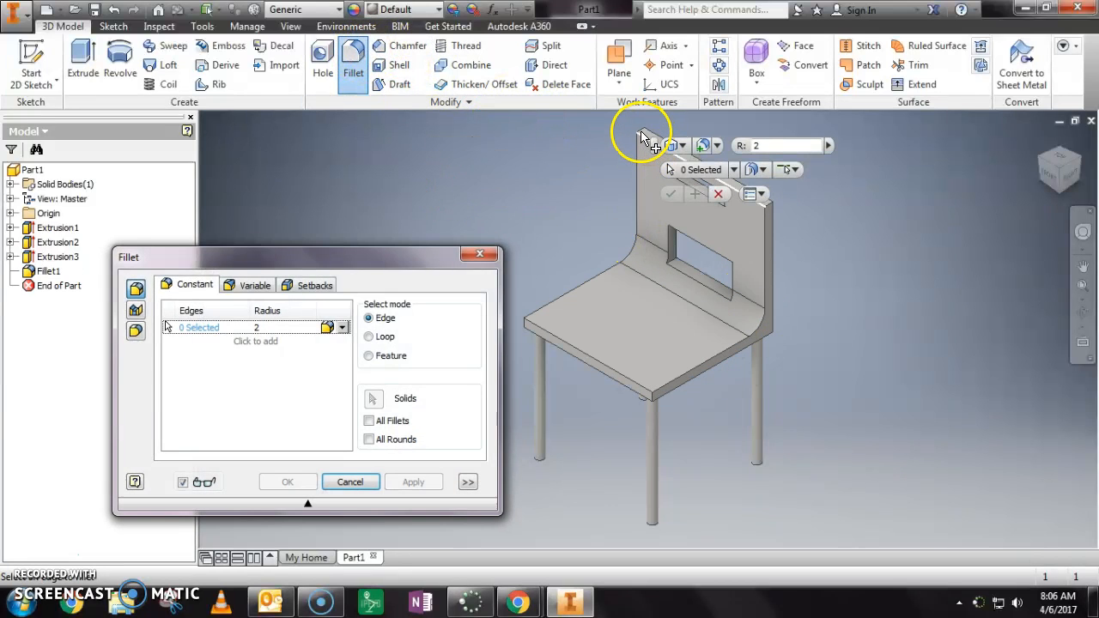
{"action": "left_click", "coordinate": [642, 138]}
{"action": "left_click", "coordinate": [770, 214]}
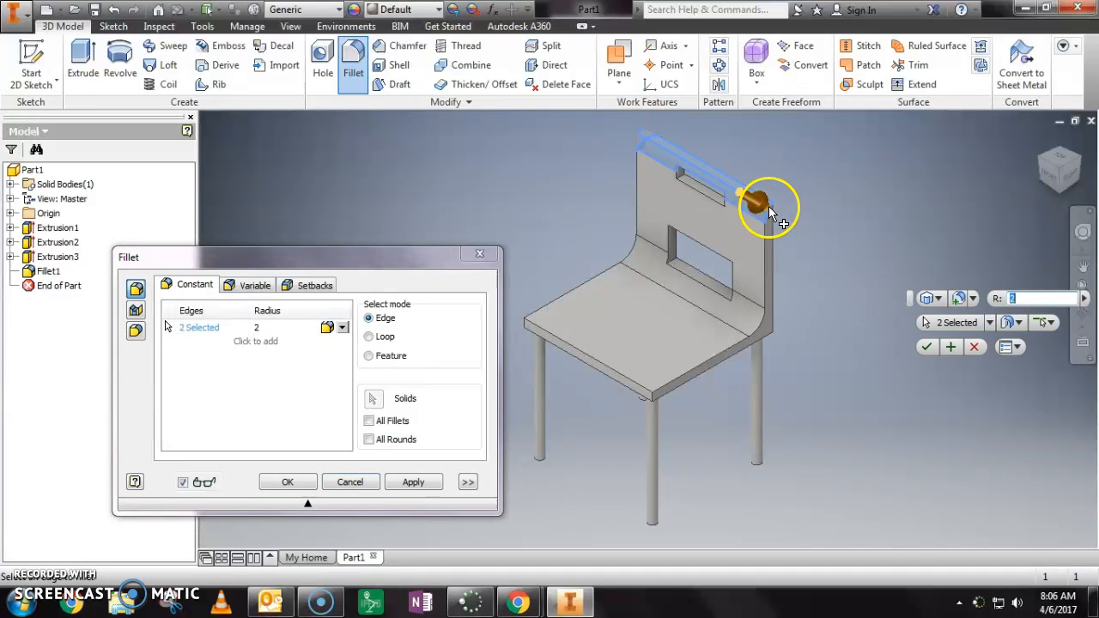
{"action": "left_click", "coordinate": [767, 193]}
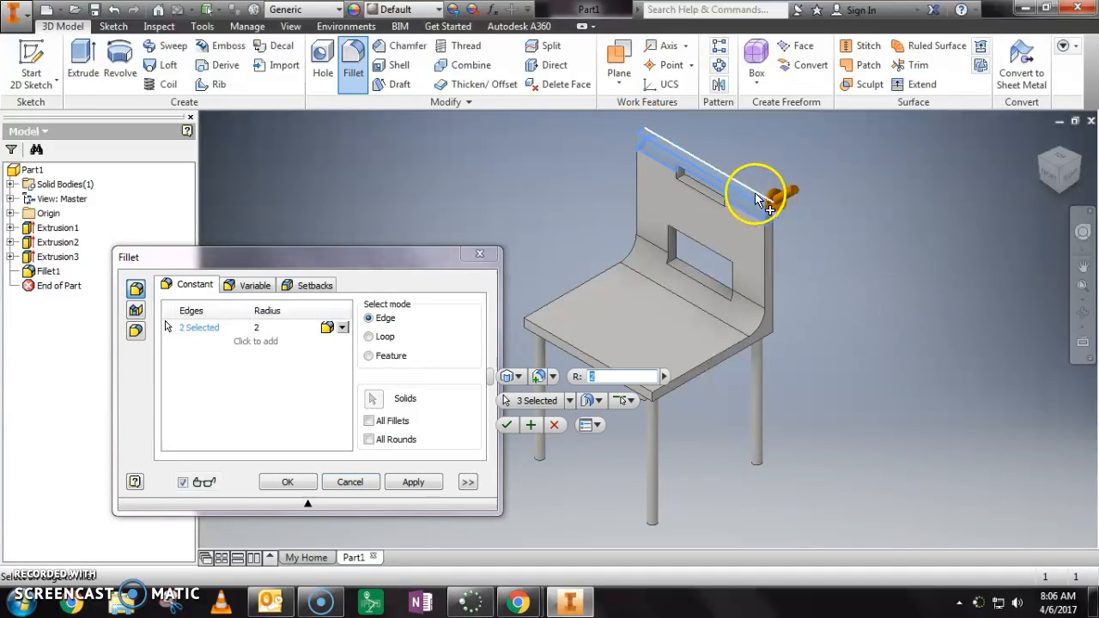
{"action": "left_click", "coordinate": [761, 185]}
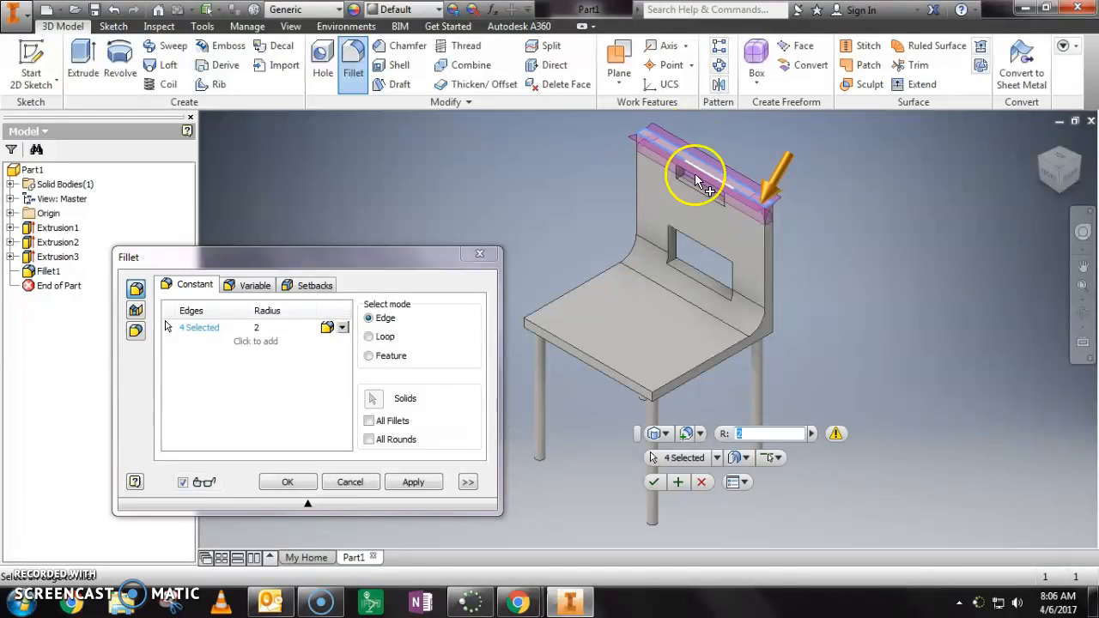
{"action": "scroll", "coordinate": [770, 197], "scroll_direction": "up", "scroll_amount": 2}
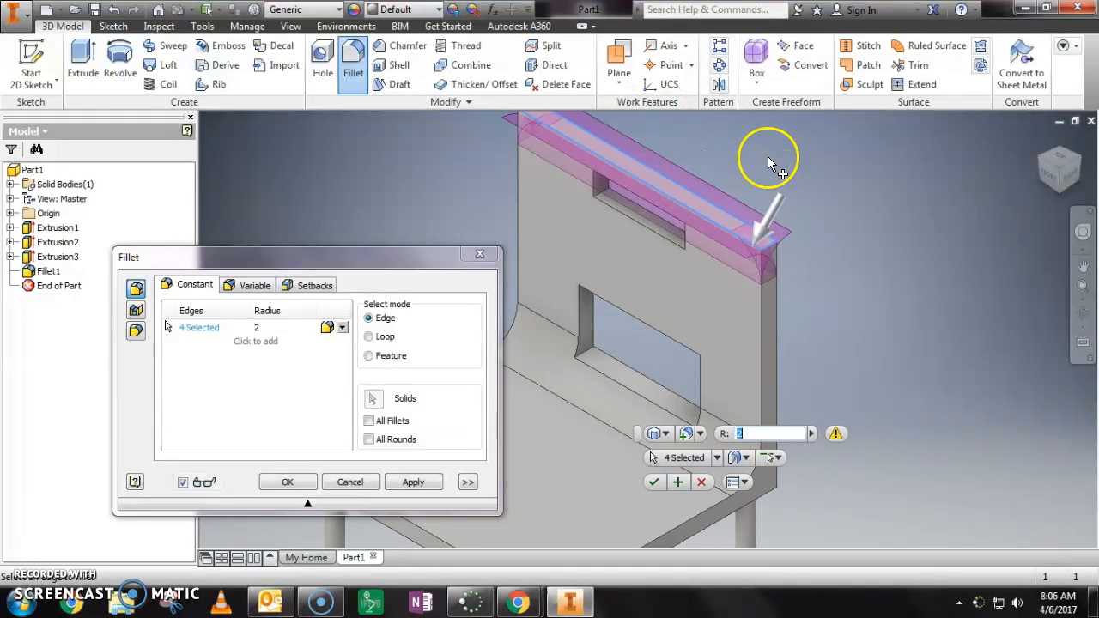
{"action": "left_click", "coordinate": [349, 481]}
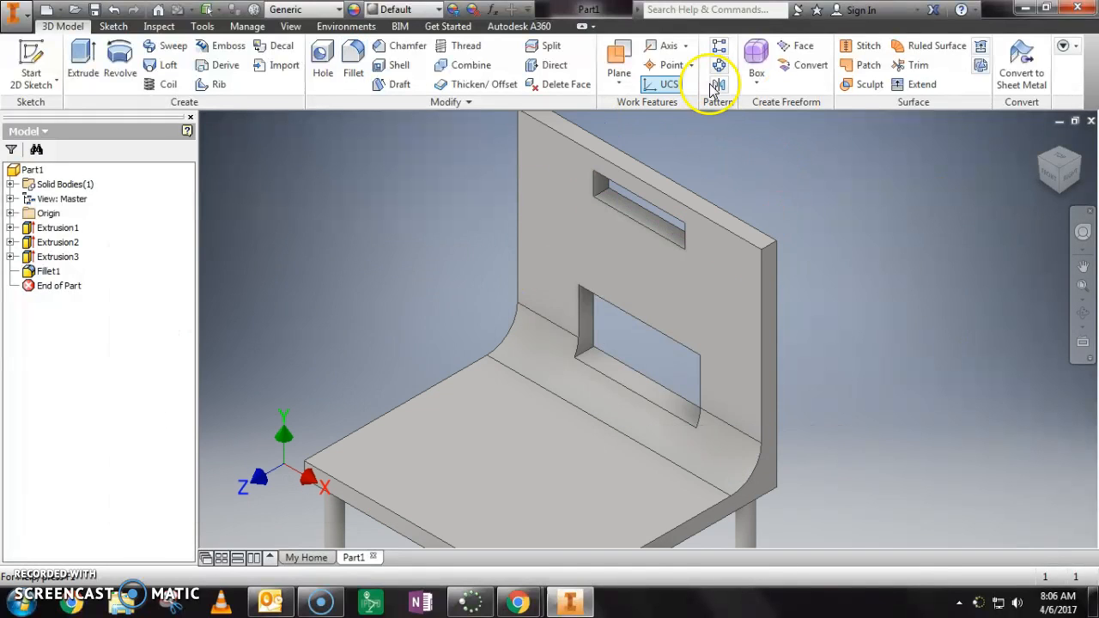
Step: Fillet the backrest's two upper corner edges and its top front edge with a 2 in radius
{"action": "left_click", "coordinate": [353, 60]}
{"action": "scroll", "coordinate": [427, 196], "scroll_direction": "up", "scroll_amount": 3}
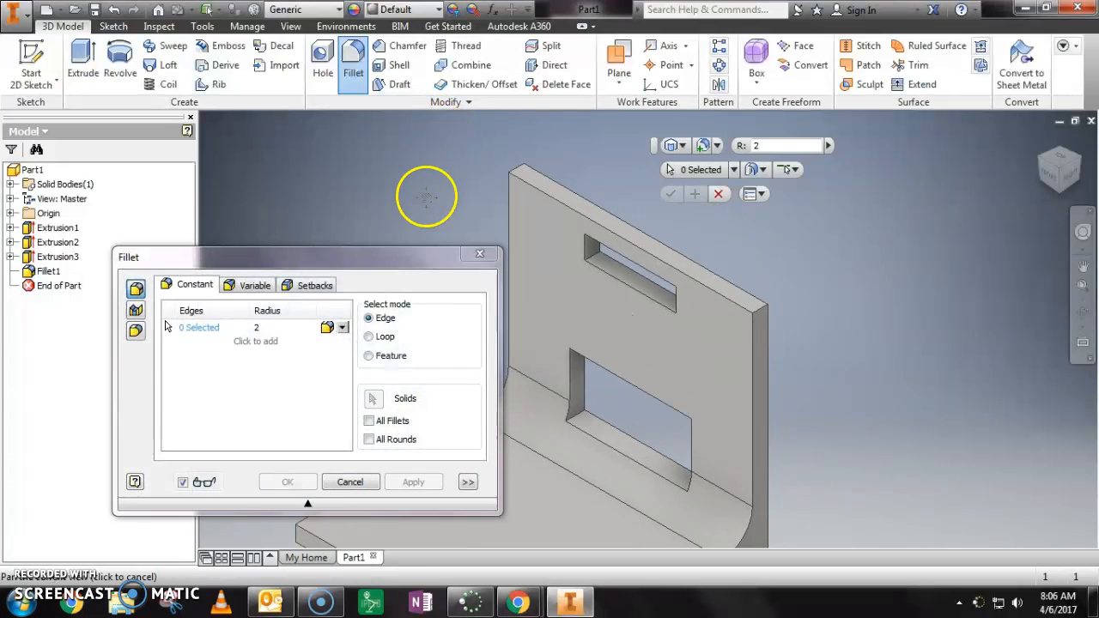
{"action": "left_click", "coordinate": [761, 317]}
{"action": "left_click", "coordinate": [518, 174]}
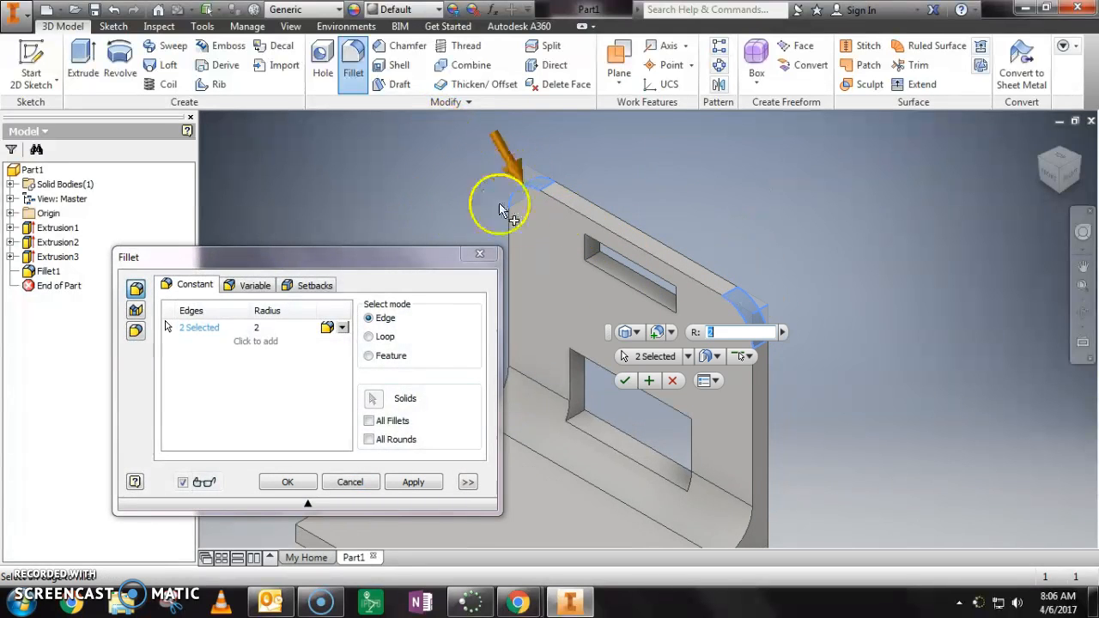
{"action": "left_click", "coordinate": [566, 206]}
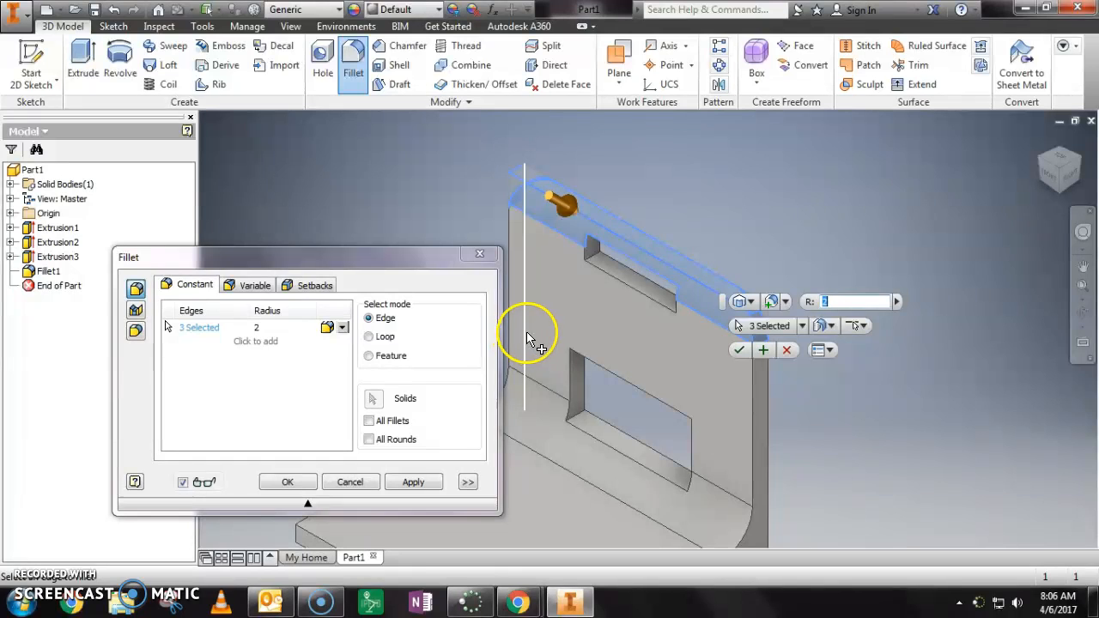
{"action": "left_click", "coordinate": [288, 483]}
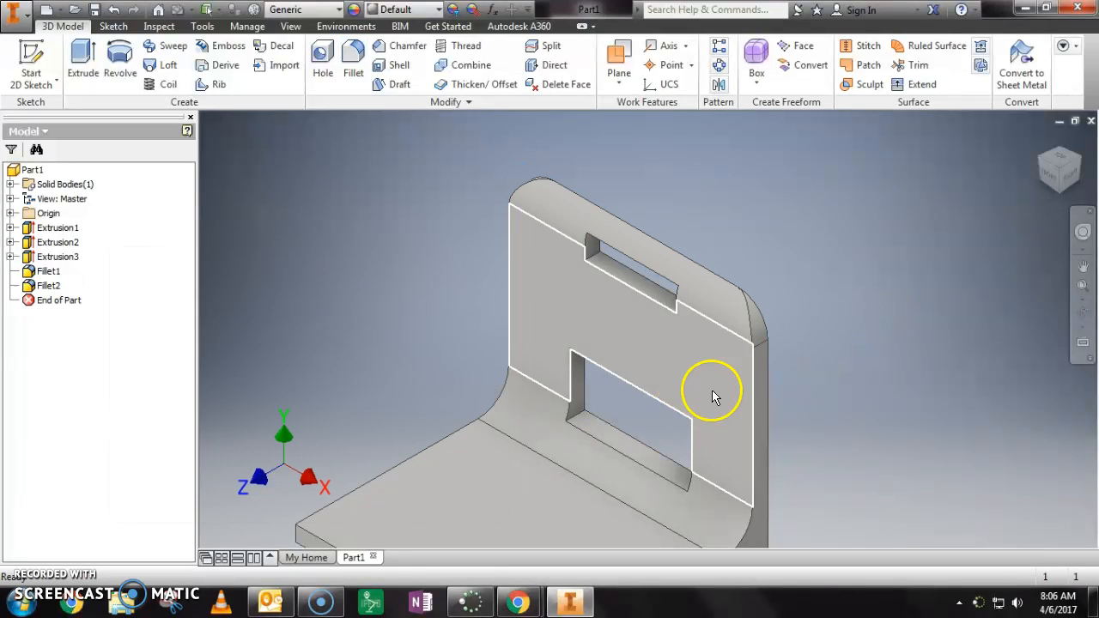
Step: Try to fillet the seat's upper side and front edges and the connected backrest edges with radii of .5 and .3 in
{"action": "scroll", "coordinate": [845, 437], "scroll_direction": "down", "scroll_amount": 3}
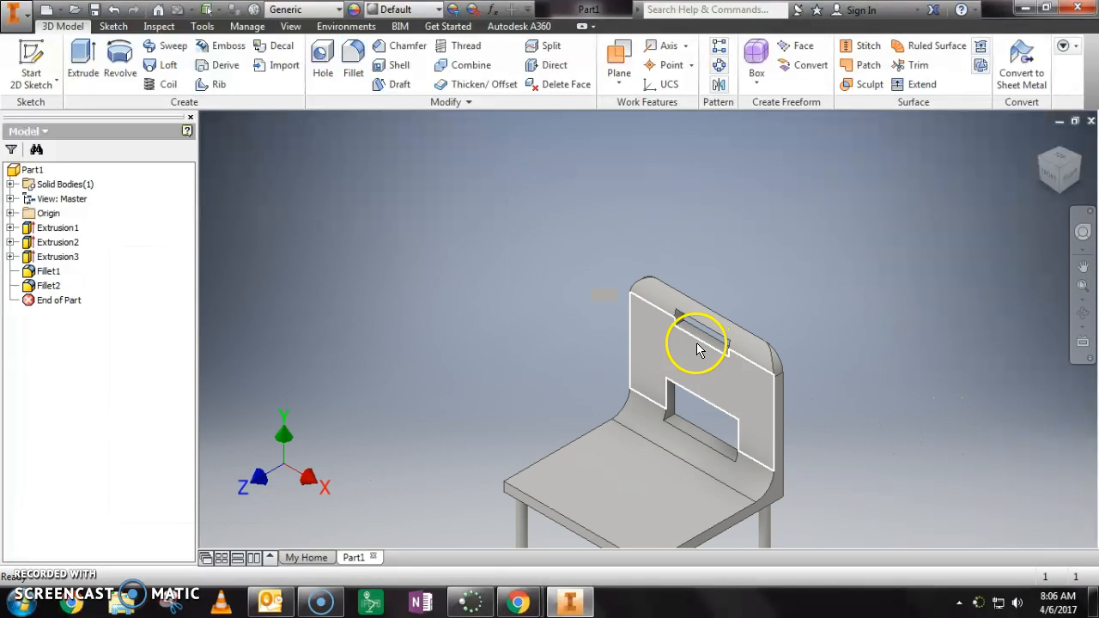
{"action": "left_click", "coordinate": [358, 53]}
{"action": "middle_click_drag", "start_coordinate": [611, 255], "coordinate": [610, 81]}
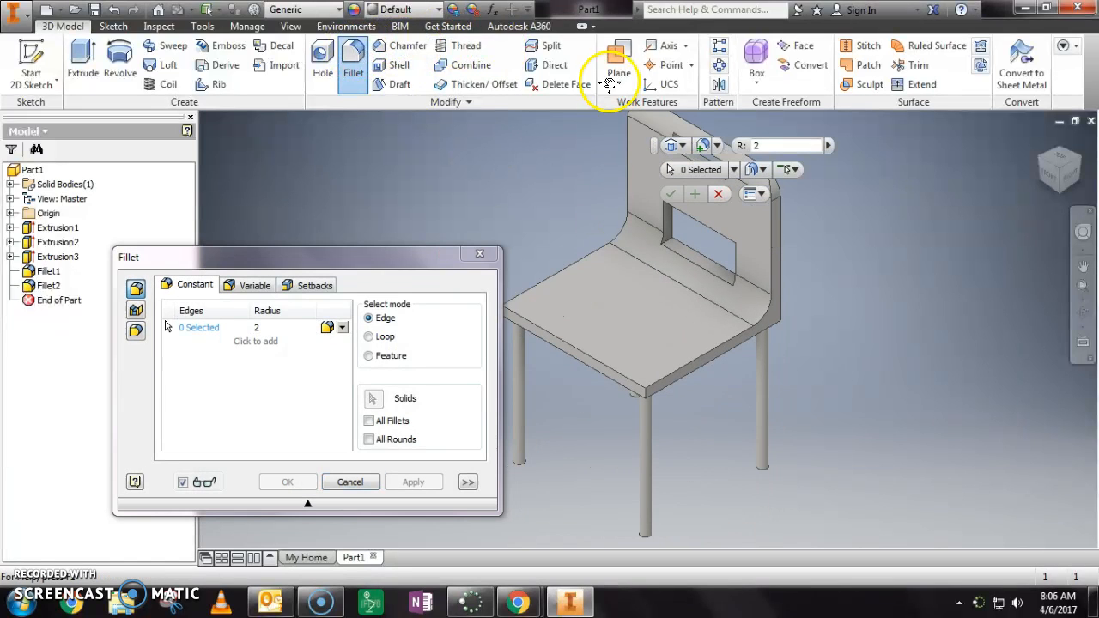
{"action": "left_click", "coordinate": [579, 260]}
{"action": "left_click", "coordinate": [564, 344]}
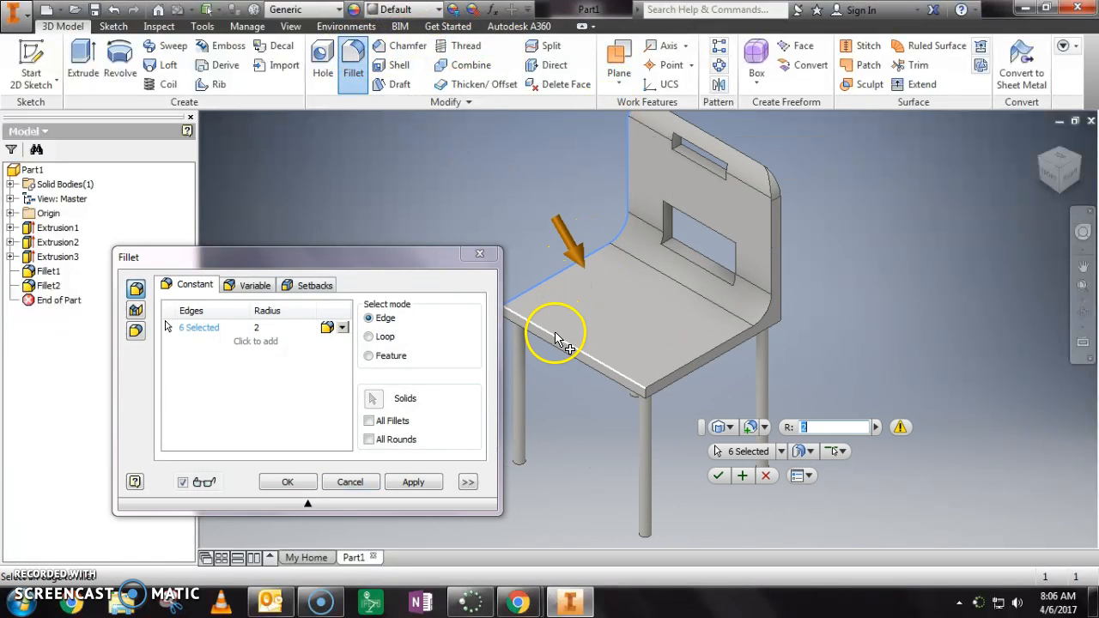
{"action": "left_click", "coordinate": [692, 365]}
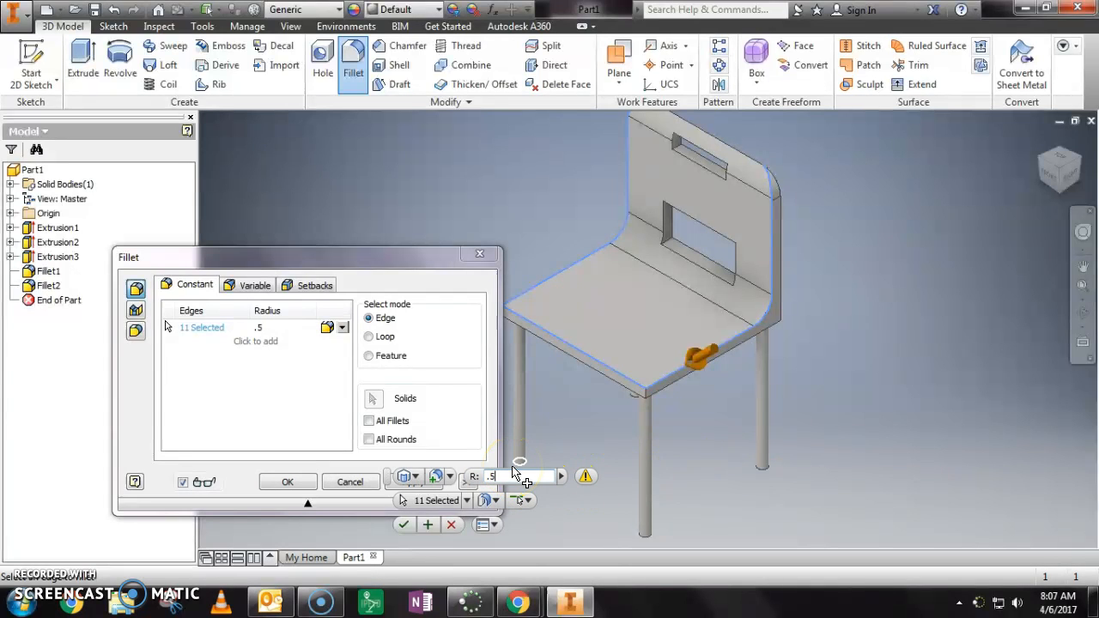
{"action": "type", "text": "2"}
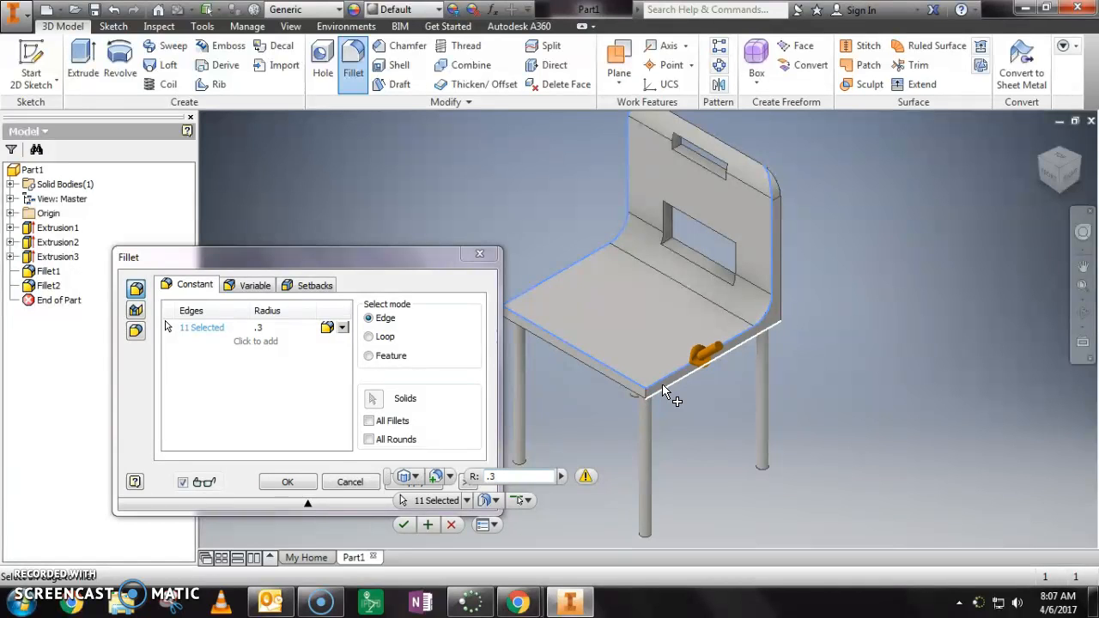
Step: Try a .05 in radius on the selected seat and backrest edges, and abandon the fillet along with the backrest's top fillet
{"action": "scroll", "coordinate": [661, 384], "scroll_direction": "up", "scroll_amount": 5}
{"action": "scroll", "coordinate": [663, 383], "scroll_direction": "up", "scroll_amount": 4}
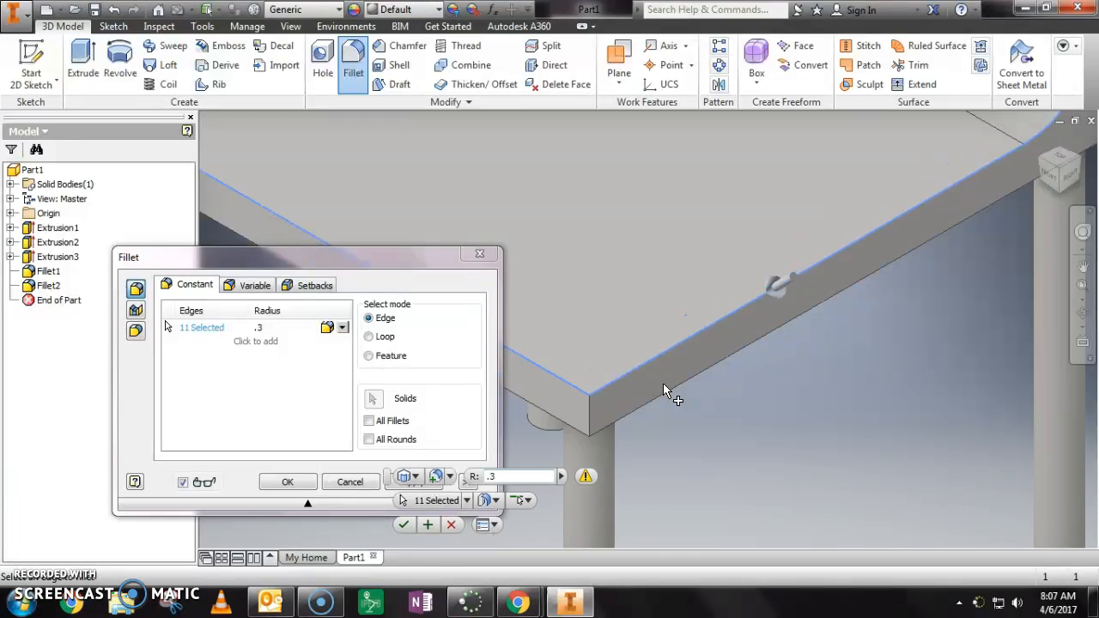
{"action": "key", "text": "BackSpace"}
{"action": "key", "text": "BackSpace"}
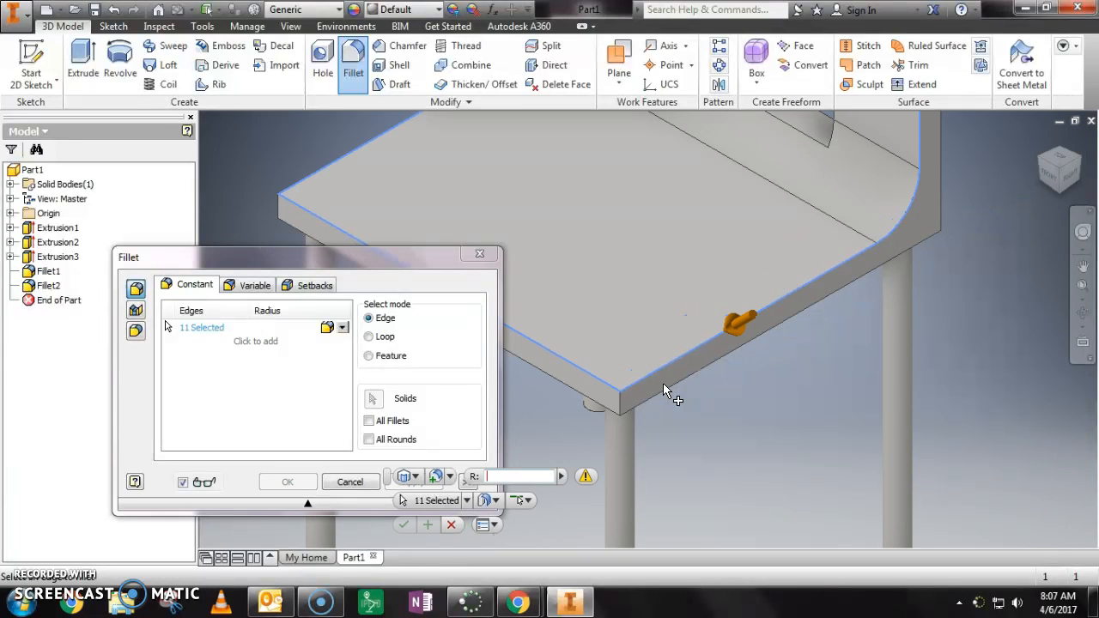
{"action": "type", "text": ".05"}
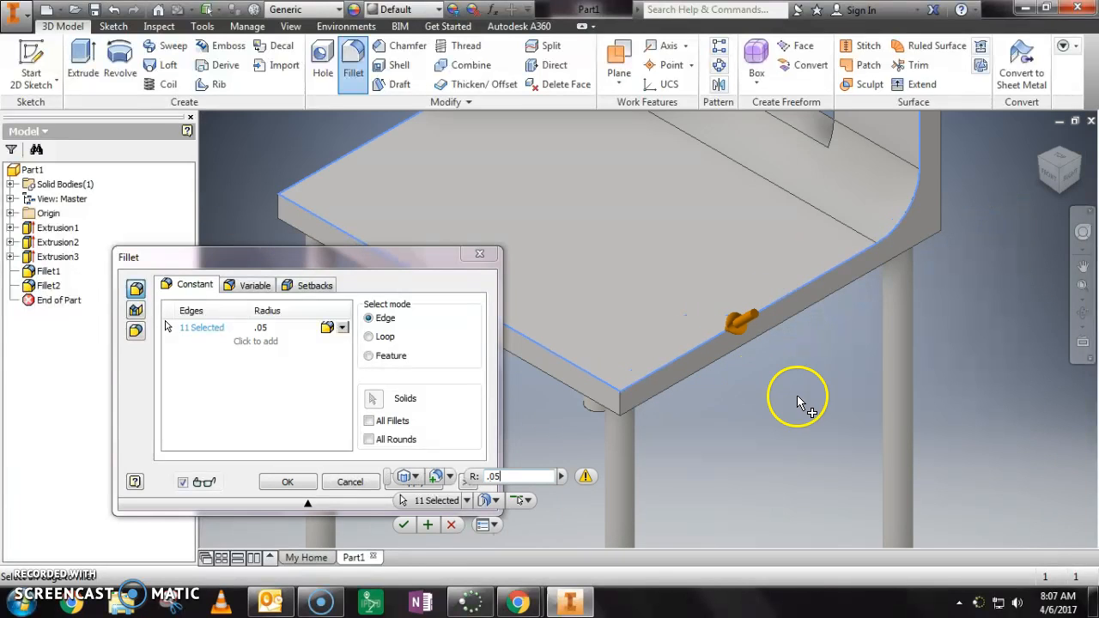
{"action": "middle_click_drag", "start_coordinate": [797, 396], "coordinate": [802, 523]}
{"action": "scroll", "coordinate": [800, 524], "scroll_direction": "up", "scroll_amount": 2}
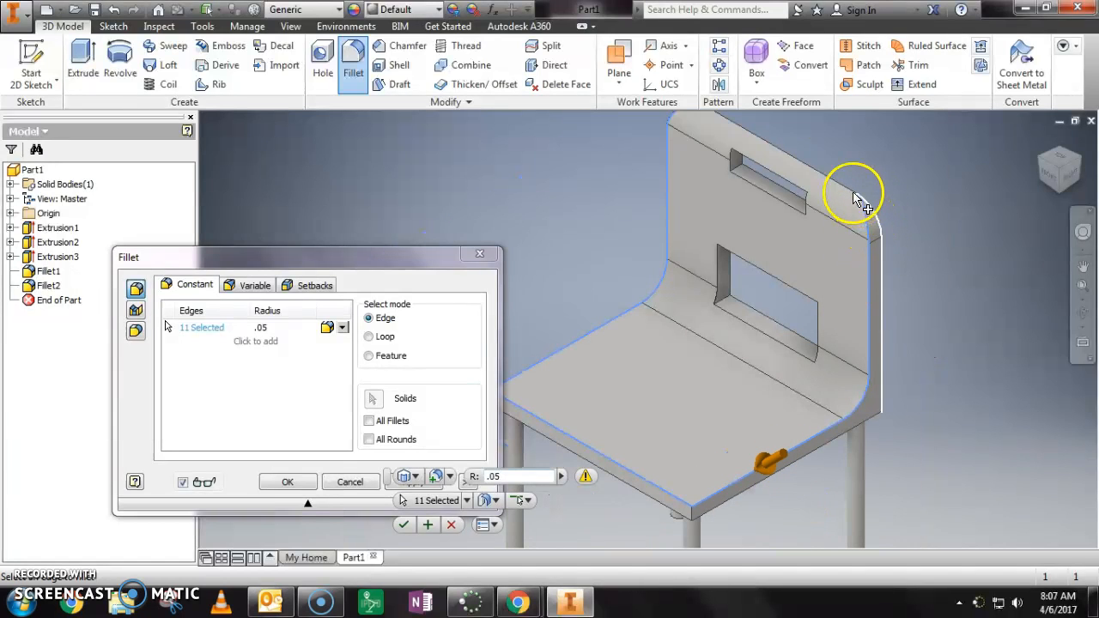
{"action": "key", "text": "Escape"}
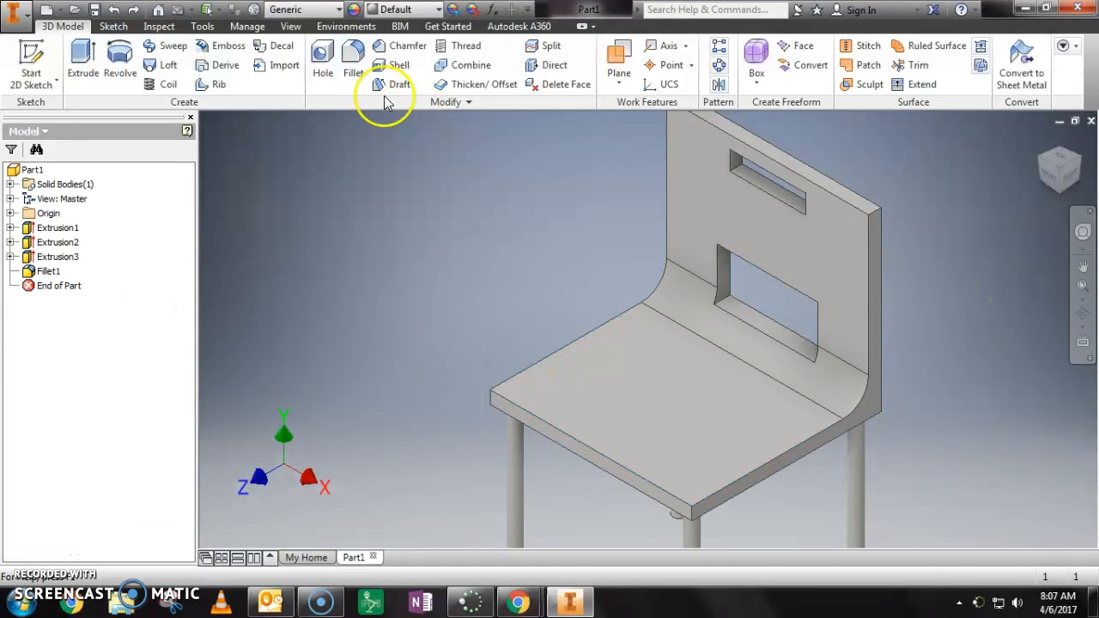
Step: Fillet the seat's upper front edge and the connected side edges of the seat and backrest with a .75 in radius
{"action": "left_click", "coordinate": [353, 60]}
{"action": "left_click", "coordinate": [648, 302]}
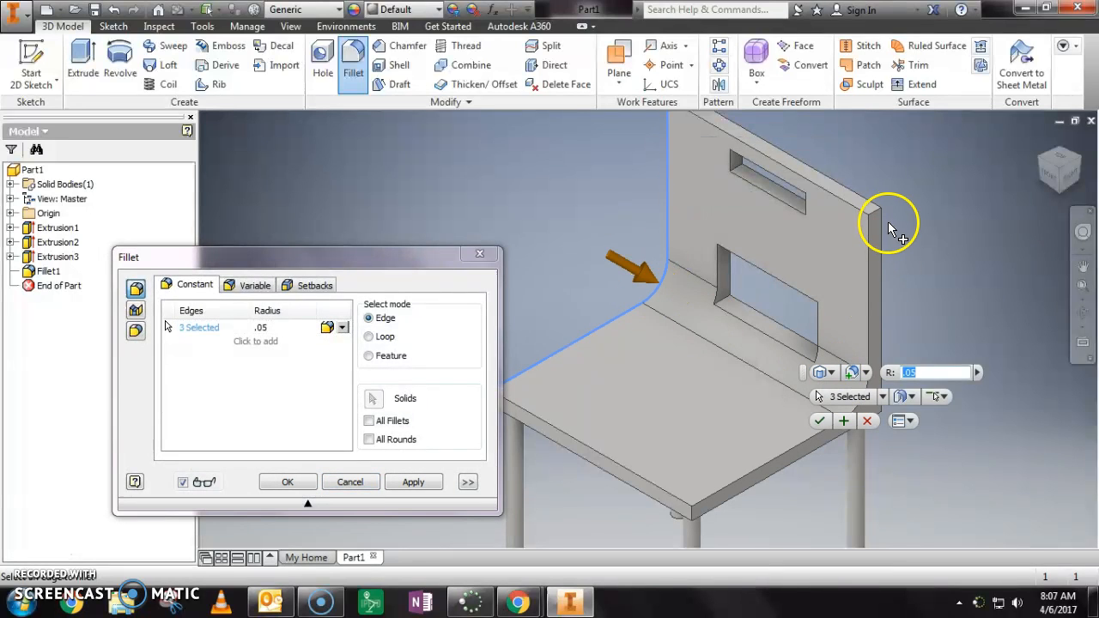
{"action": "left_click", "coordinate": [867, 350]}
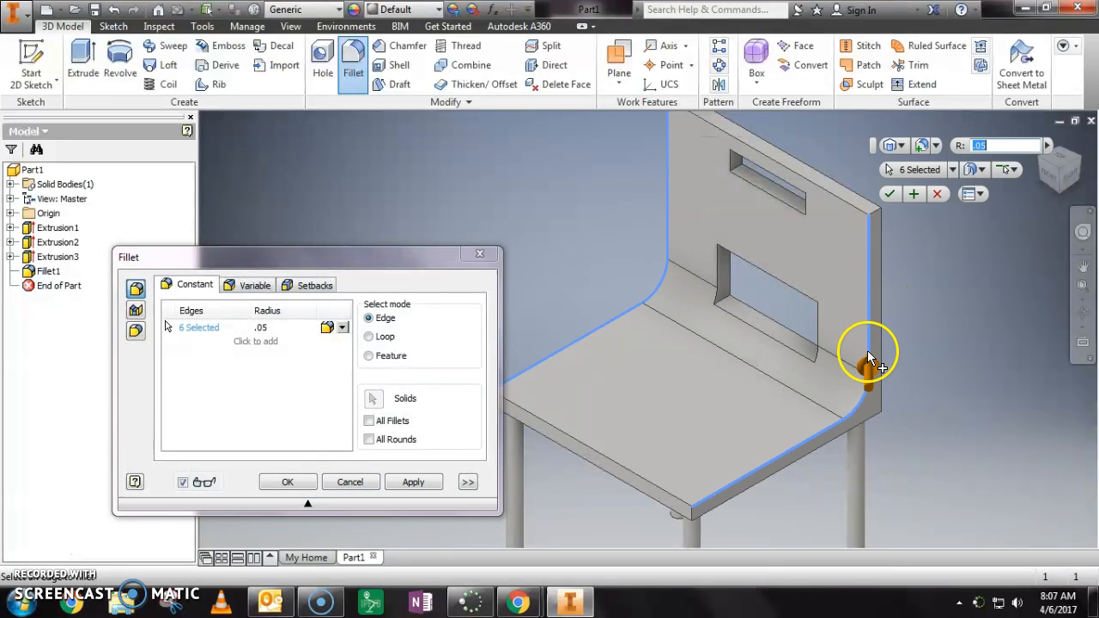
{"action": "left_click", "coordinate": [618, 468]}
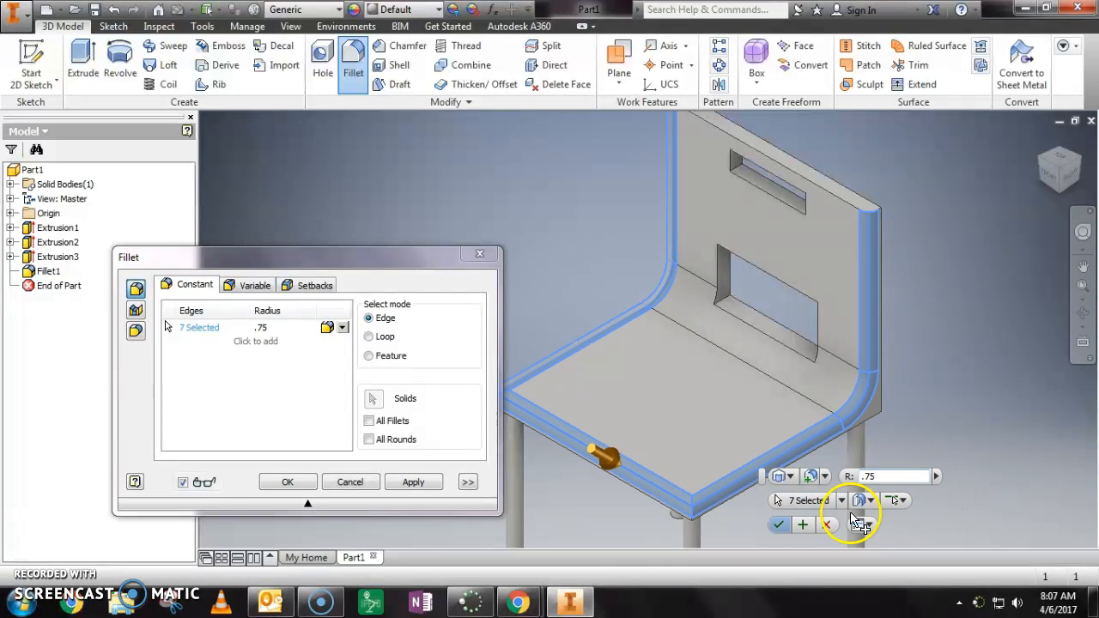
{"action": "left_click", "coordinate": [778, 525]}
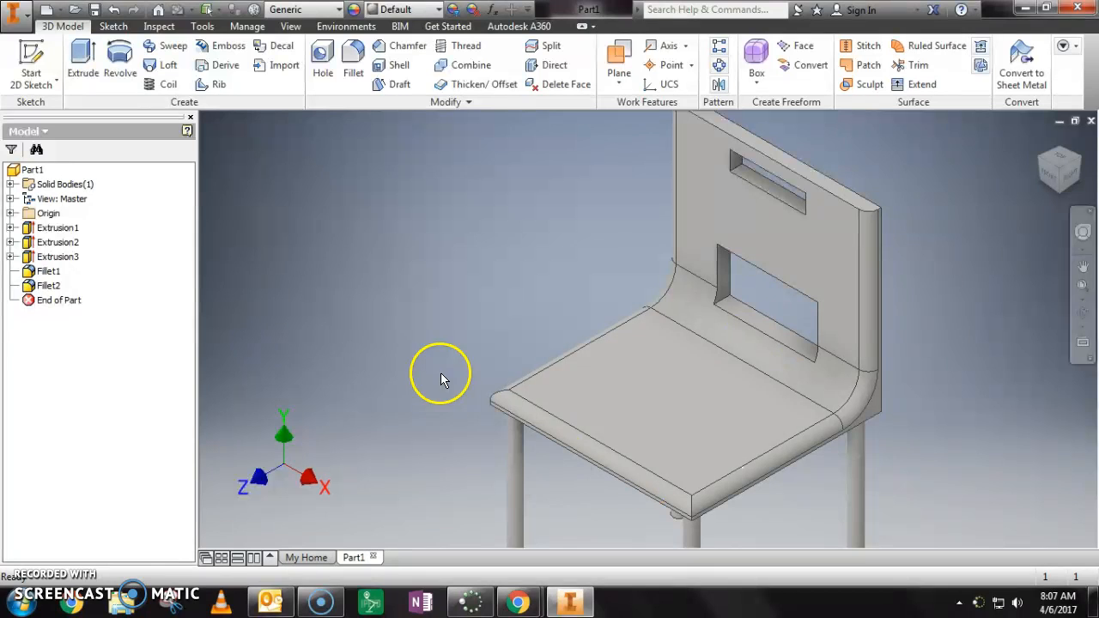
Step: Fillet the four edges of the upper cutout on the backrest's rear face with a .75 in radius
{"action": "middle_click_drag", "start_coordinate": [911, 451], "coordinate": [760, 429], "text": "shift"}
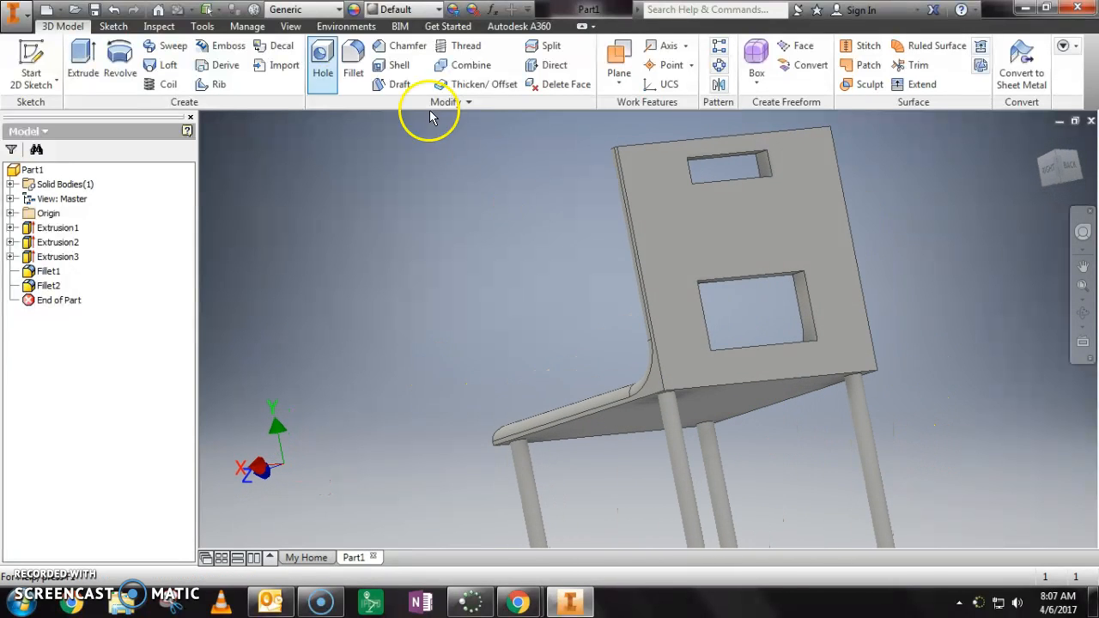
{"action": "left_click", "coordinate": [353, 65]}
{"action": "left_click", "coordinate": [697, 182]}
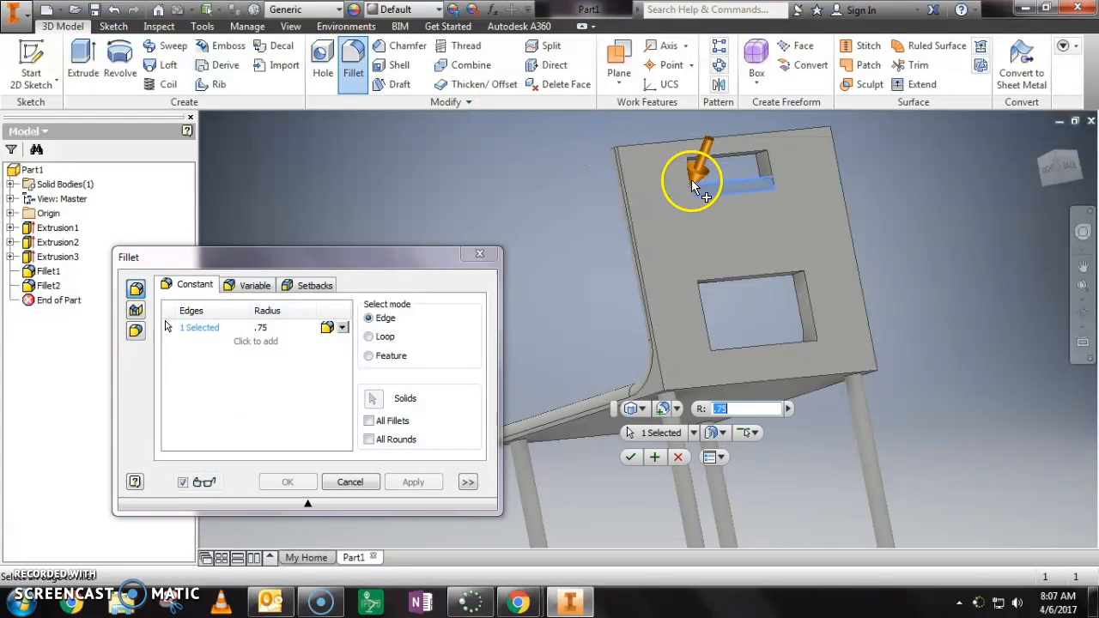
{"action": "left_click", "coordinate": [766, 169]}
{"action": "left_click", "coordinate": [742, 154]}
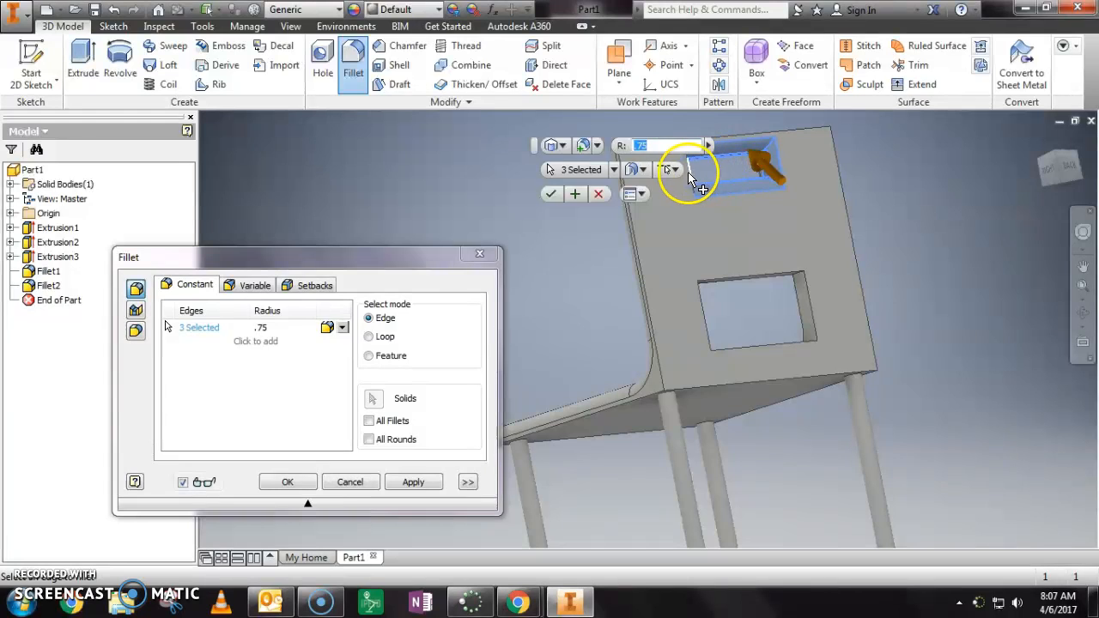
{"action": "left_click", "coordinate": [689, 174]}
{"action": "middle_click_drag", "start_coordinate": [1065, 347], "coordinate": [885, 377], "text": "shift"}
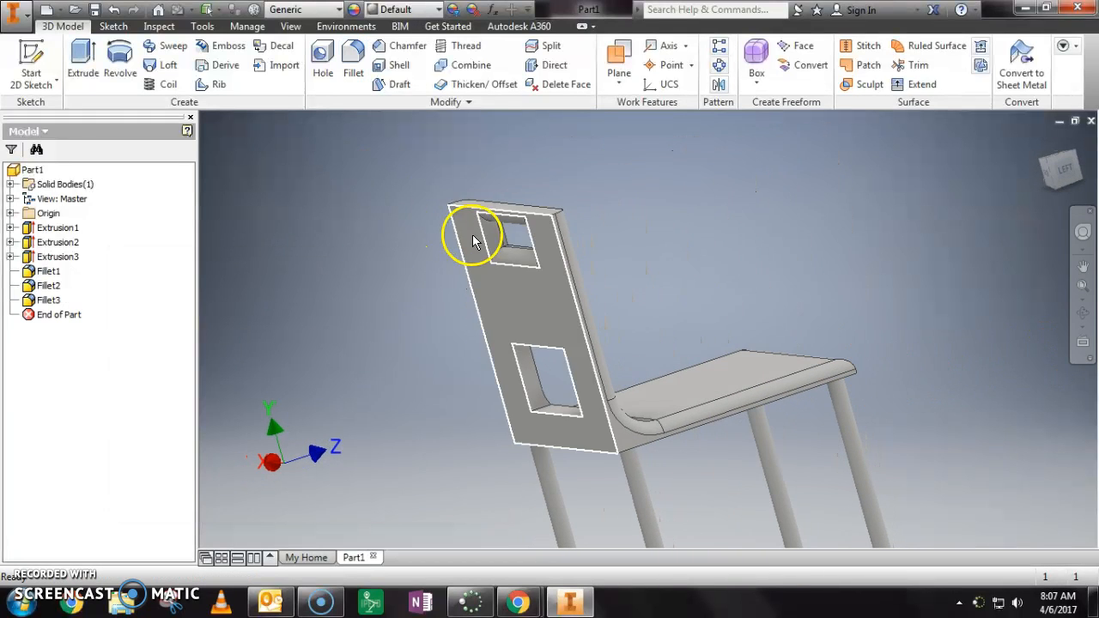
{"action": "middle_click_drag", "start_coordinate": [644, 267], "coordinate": [407, 189], "text": "shift"}
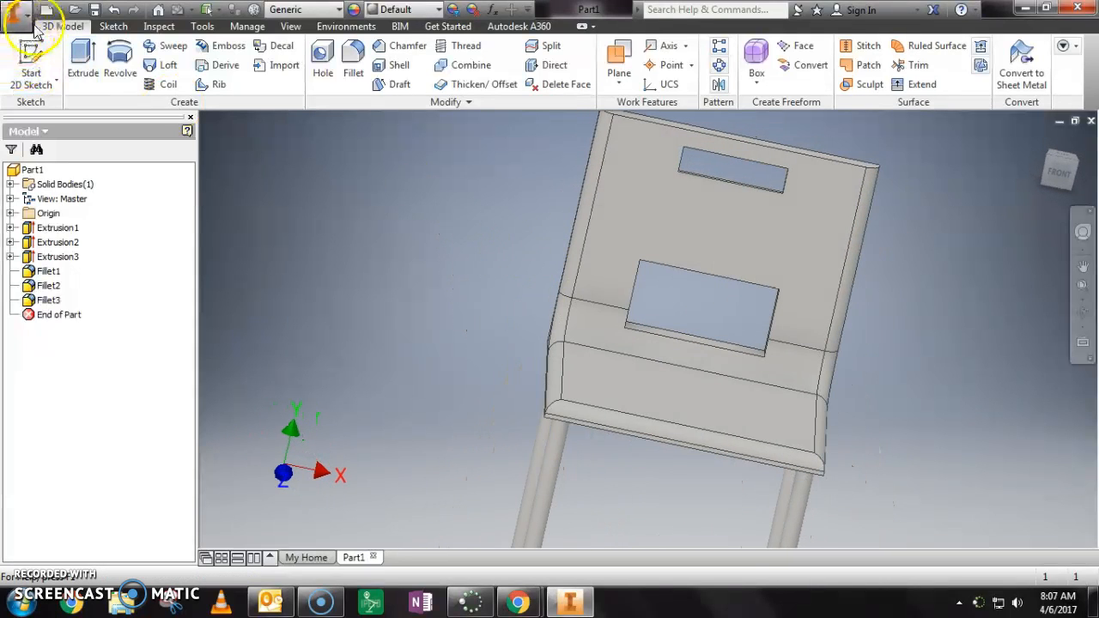